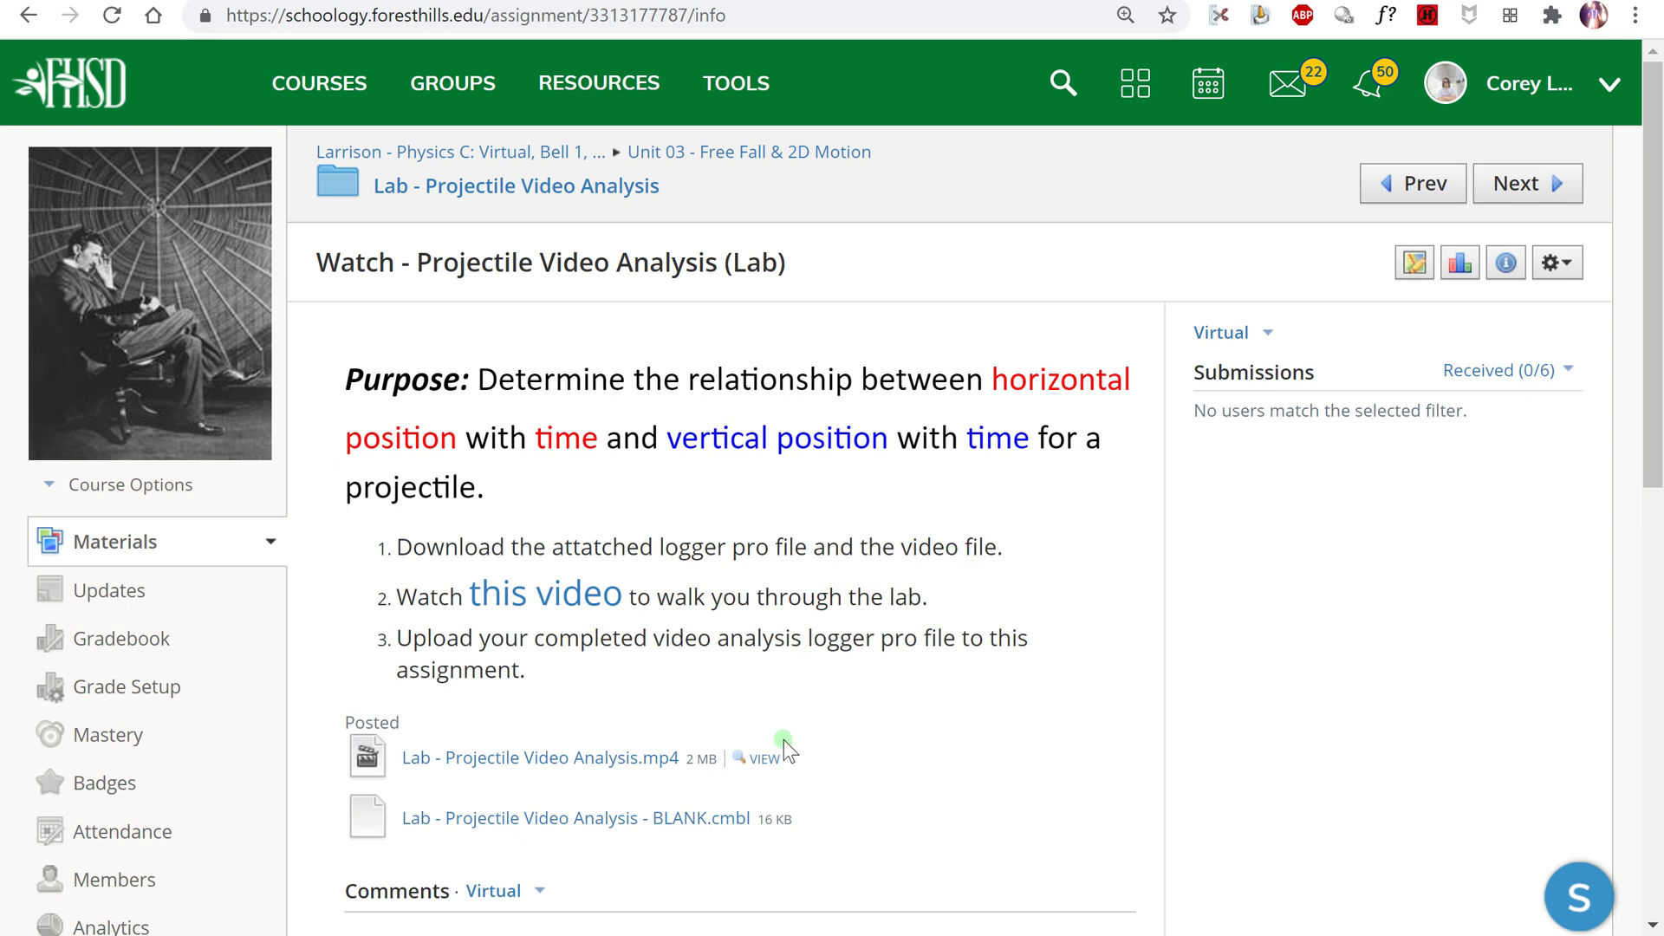
Download the BLANK.cmbl lab file and the projectile .mp4 video from the Schoology assignment.
left_click(651, 827)
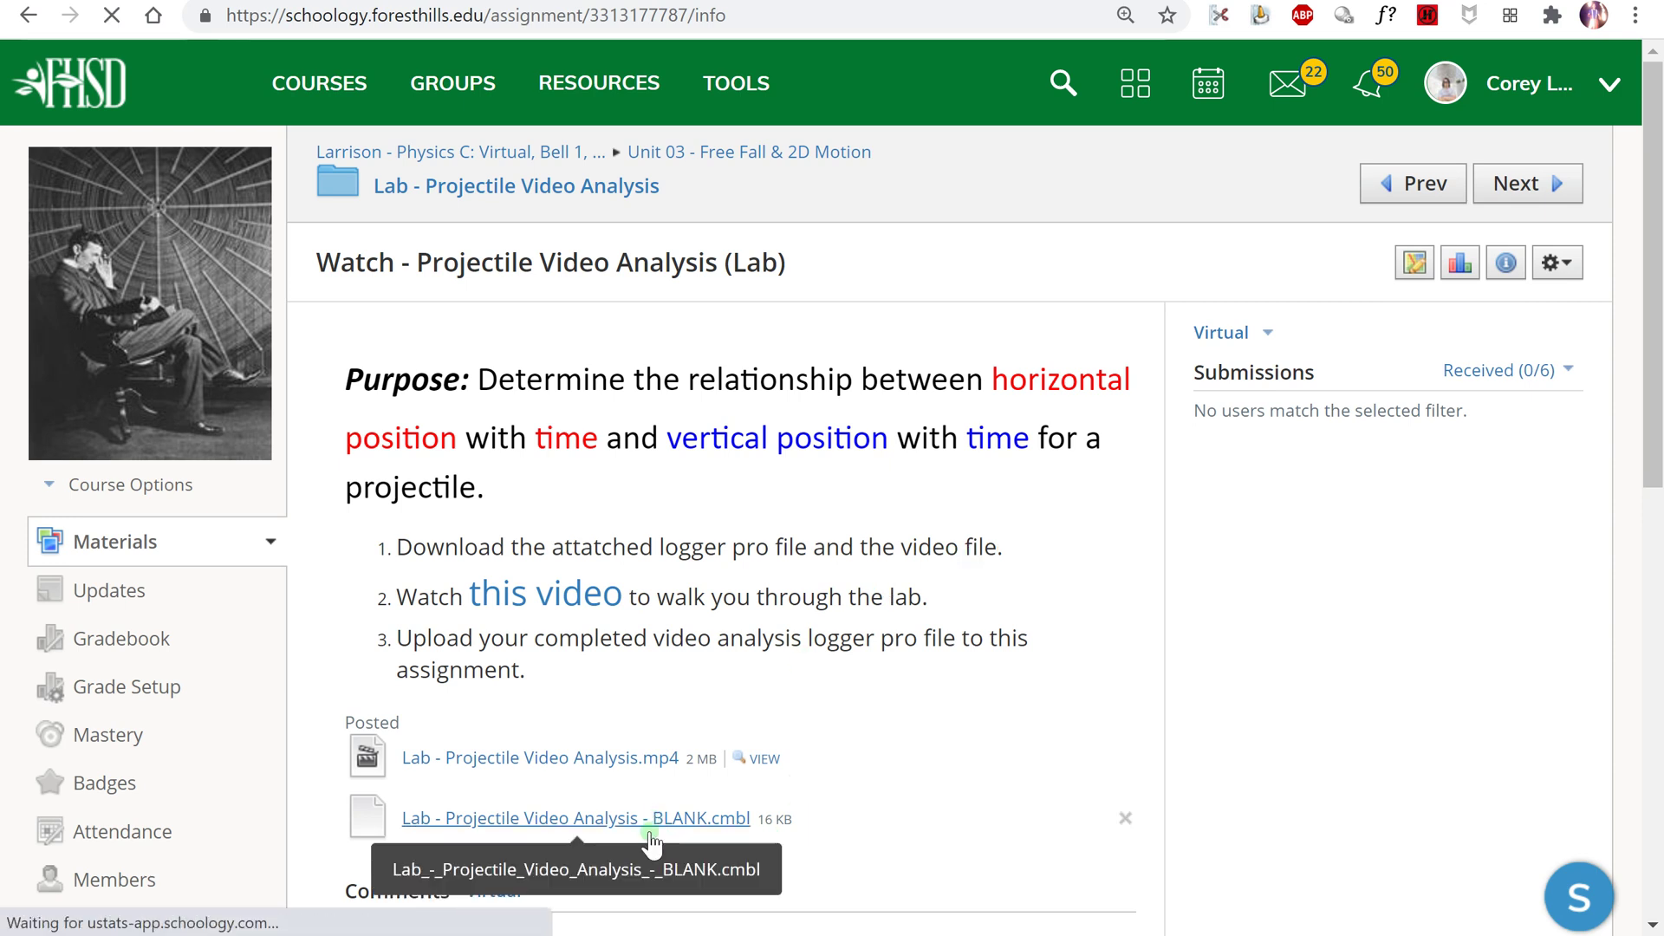
left_click(671, 759)
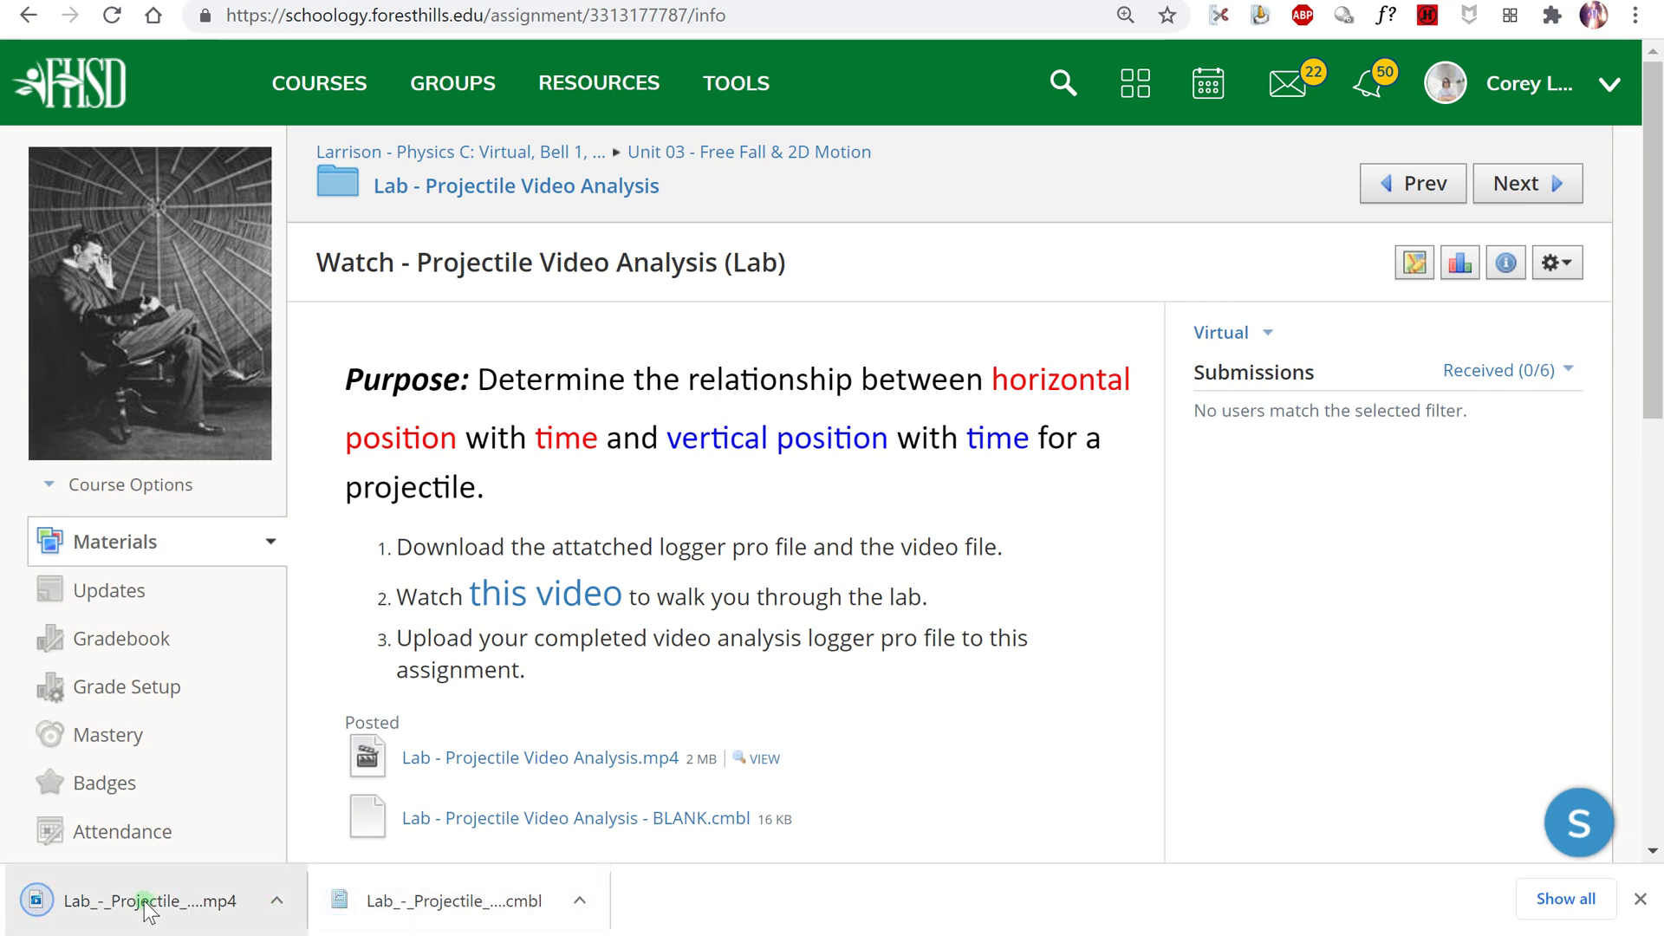
left_click(279, 902)
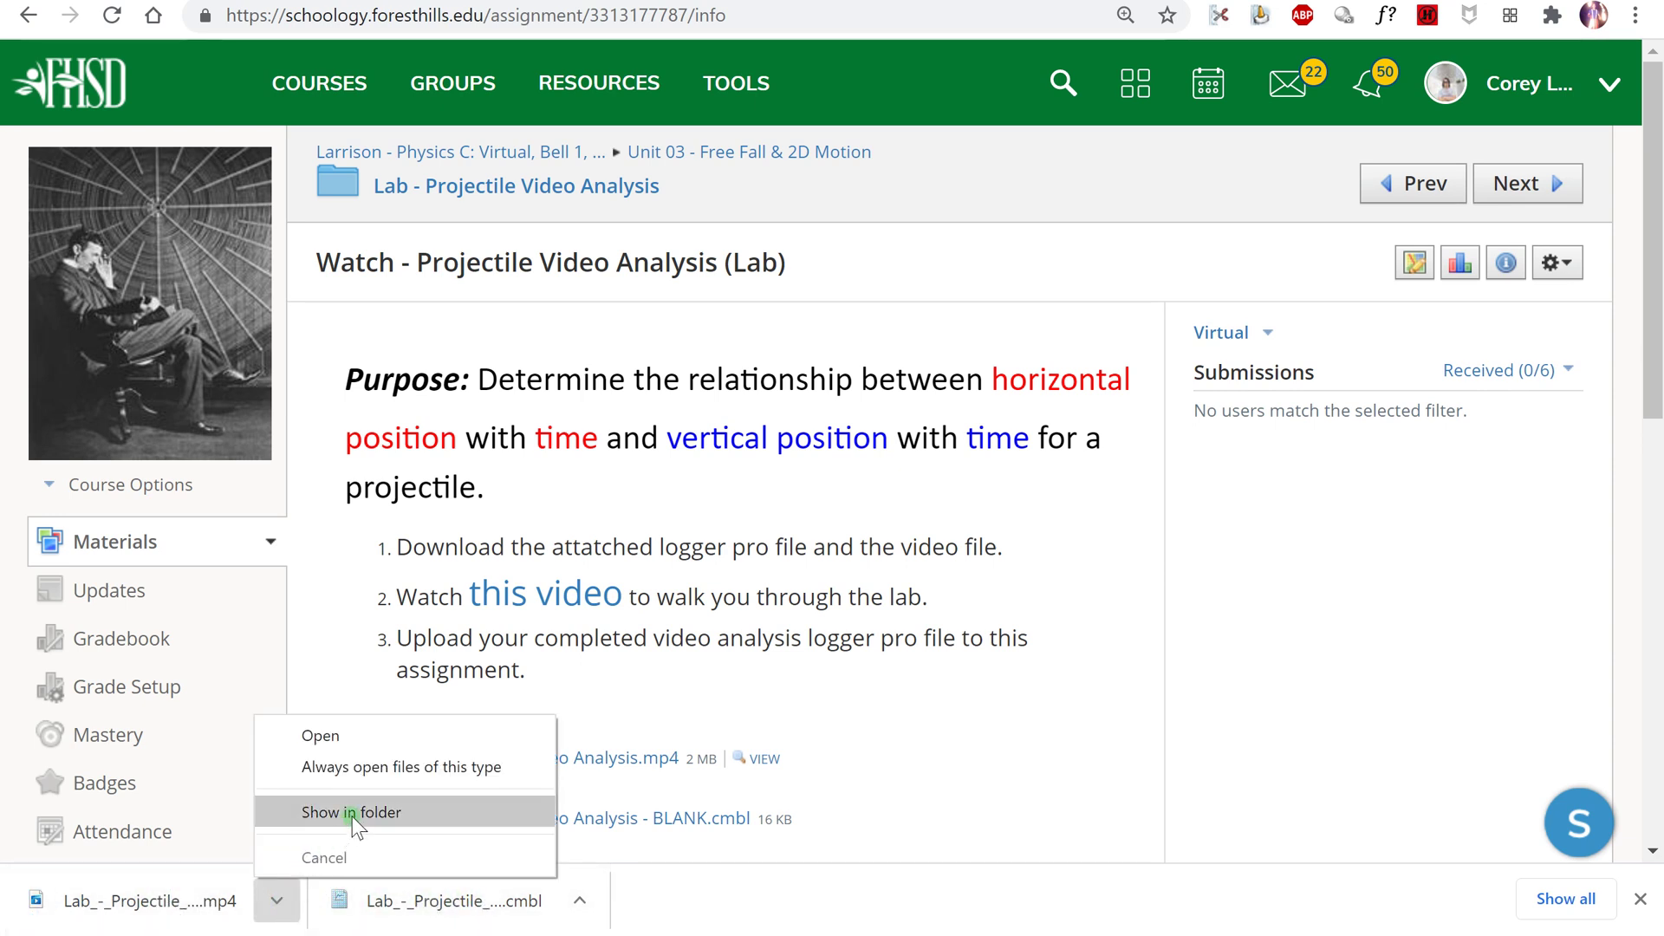
left_click(352, 814)
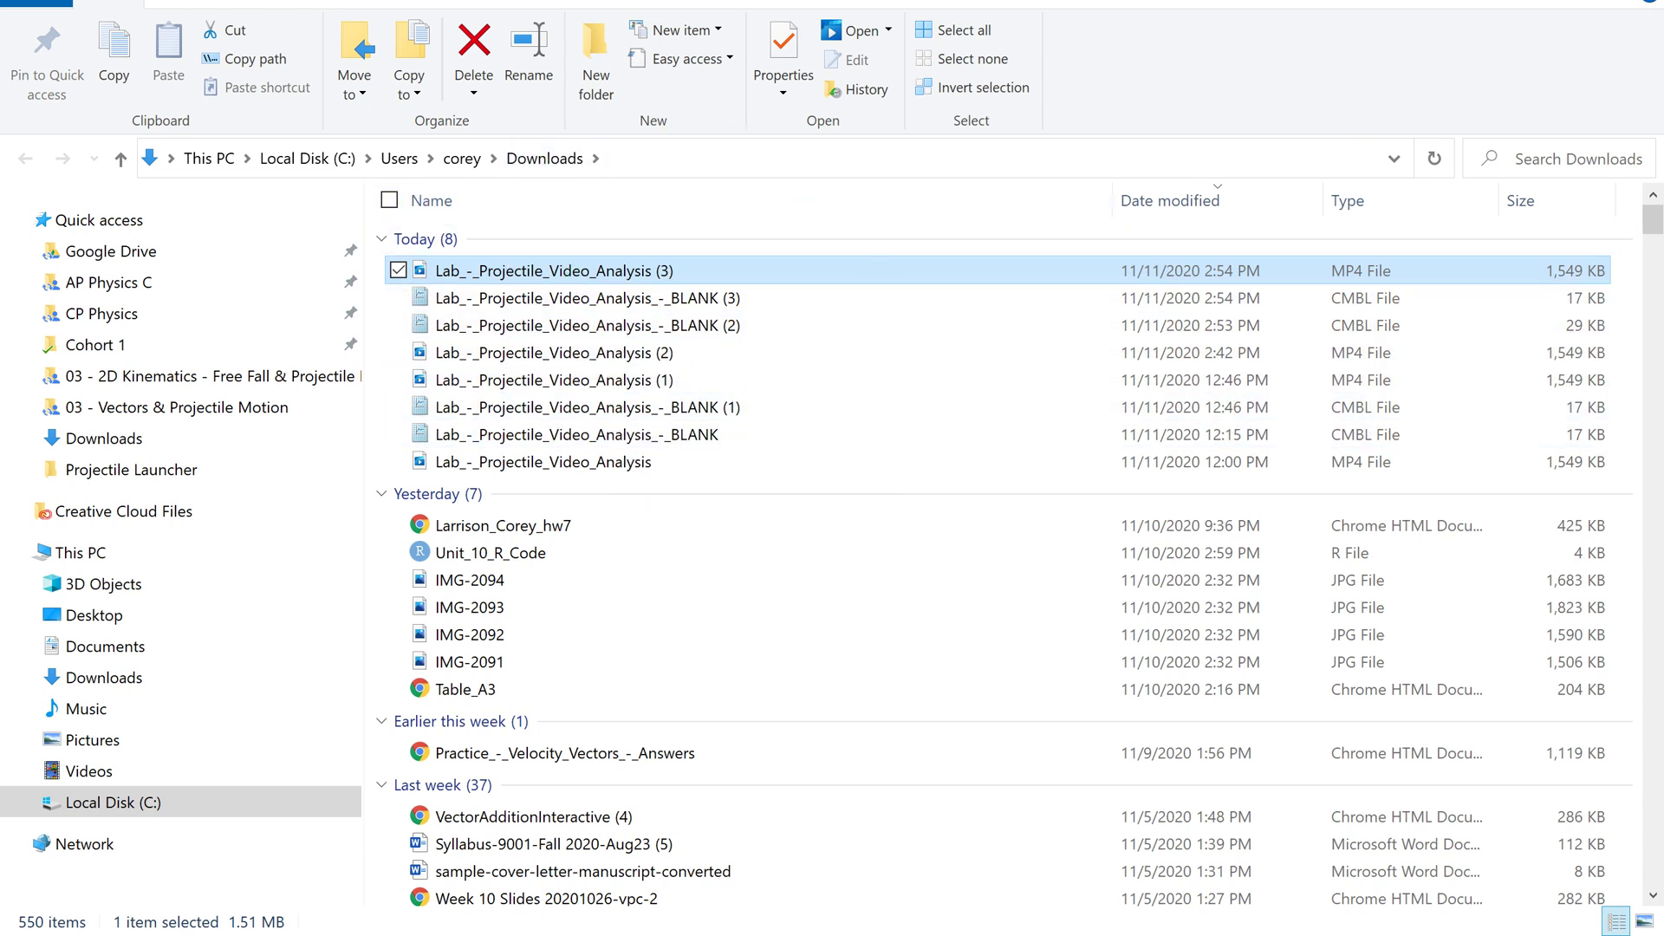
key("alt+Tab")
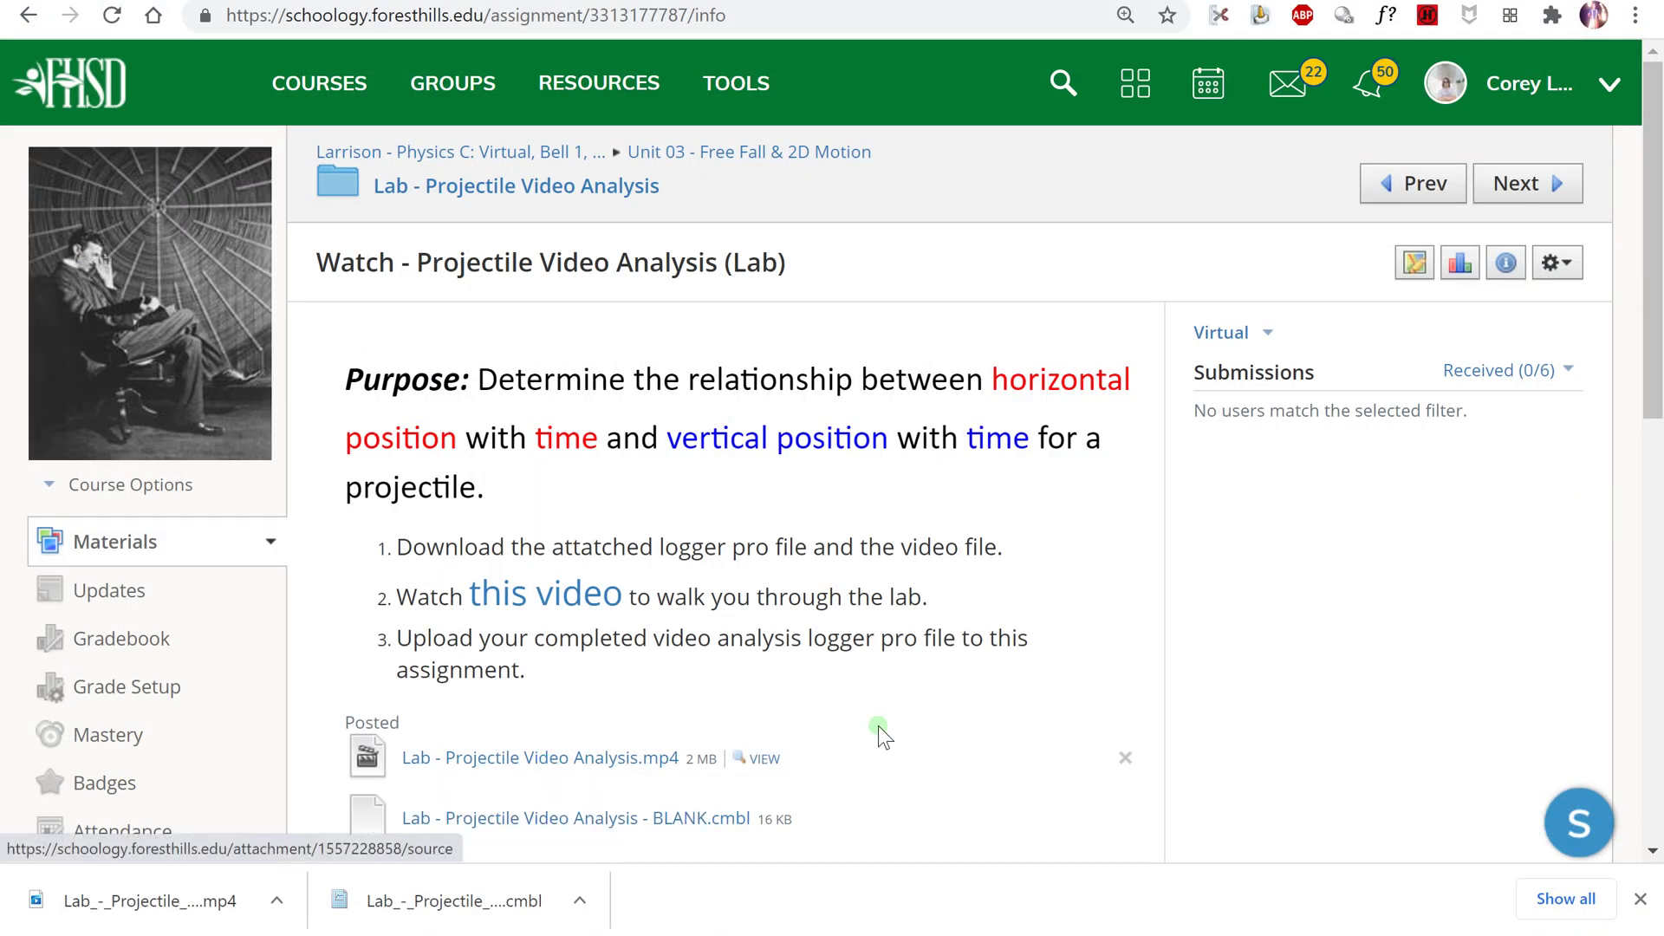
left_click(424, 910)
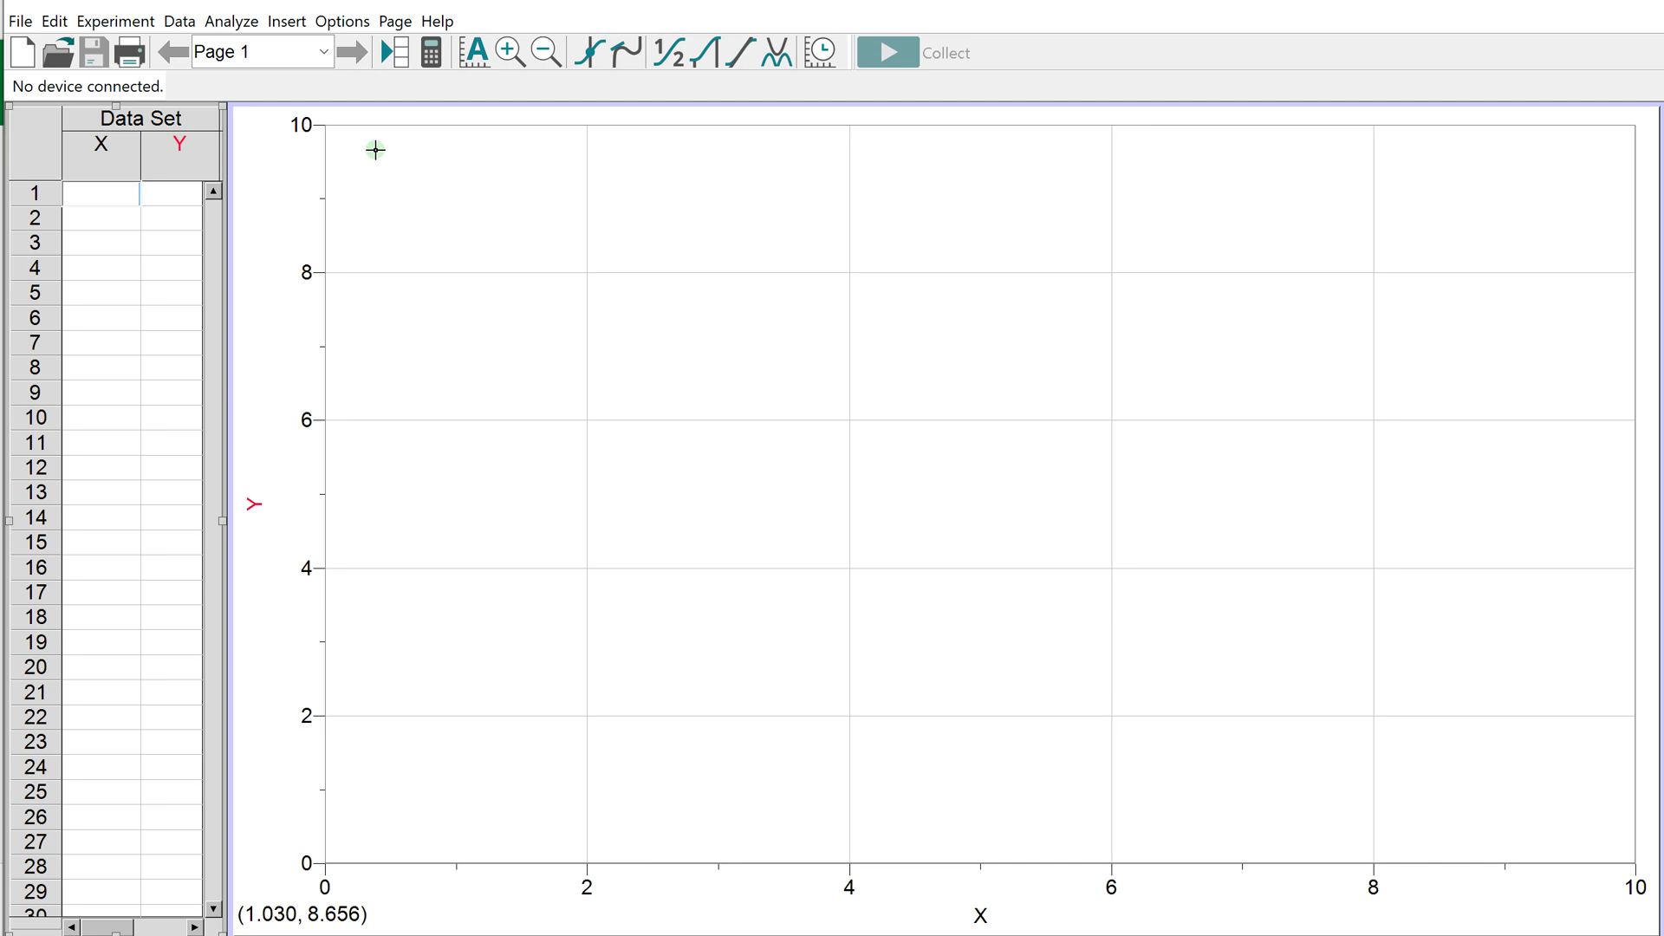
Insert the Lab_-_Projectile_Video_Analysis movie from the Downloads folder onto the page.
left_click(287, 21)
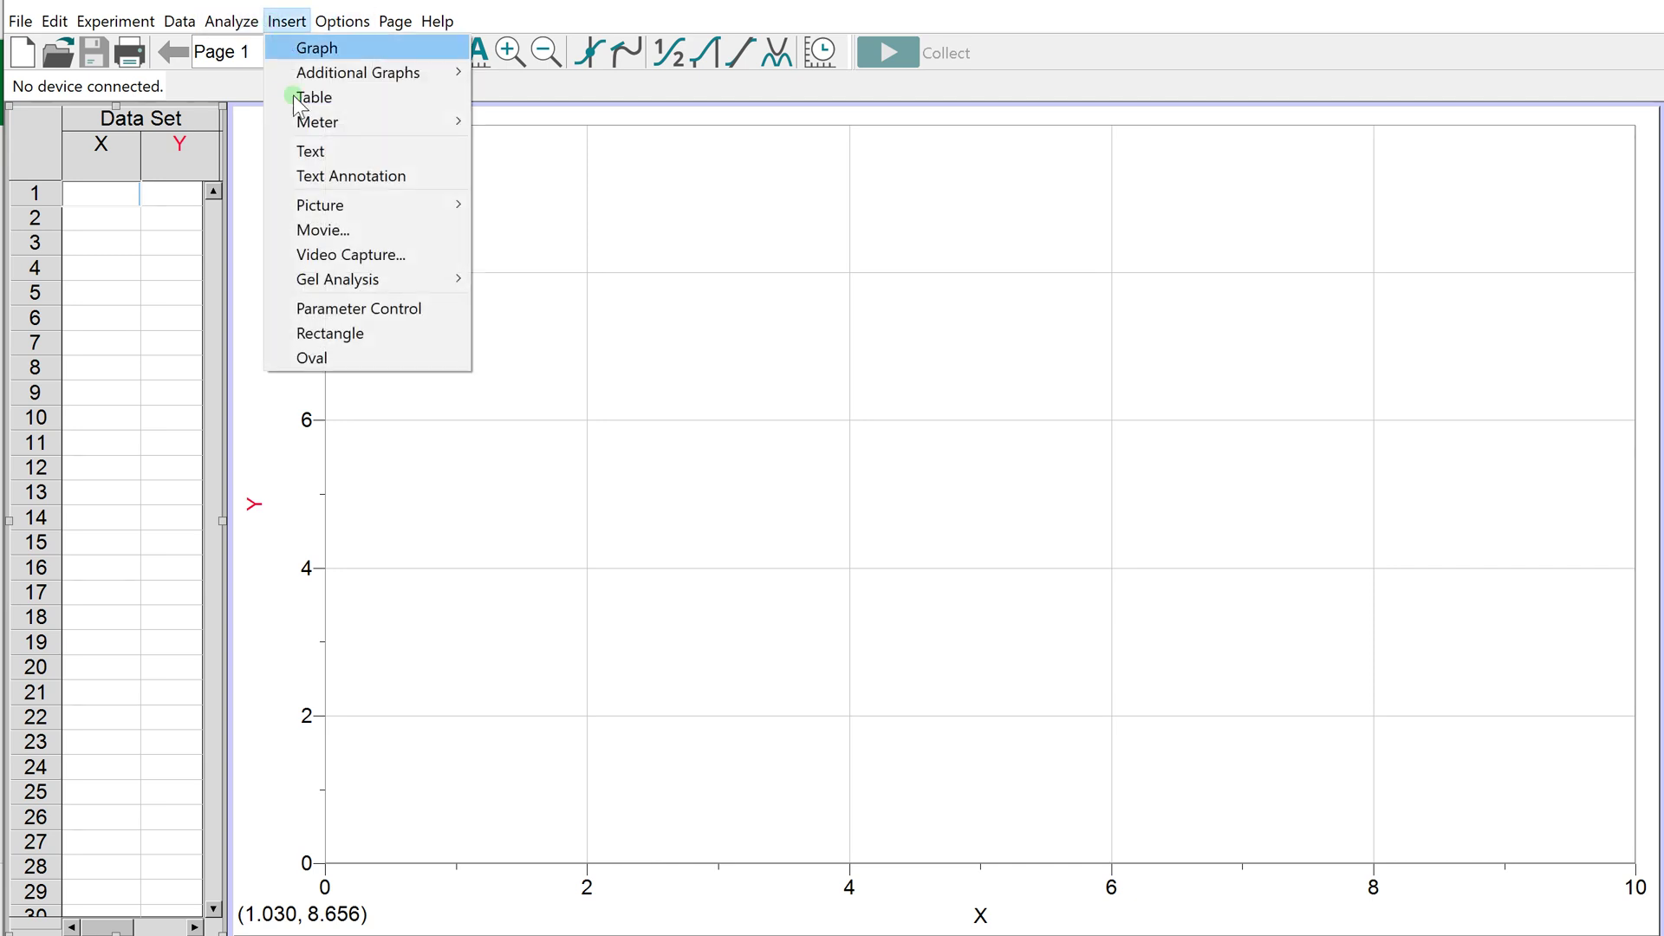
left_click(324, 232)
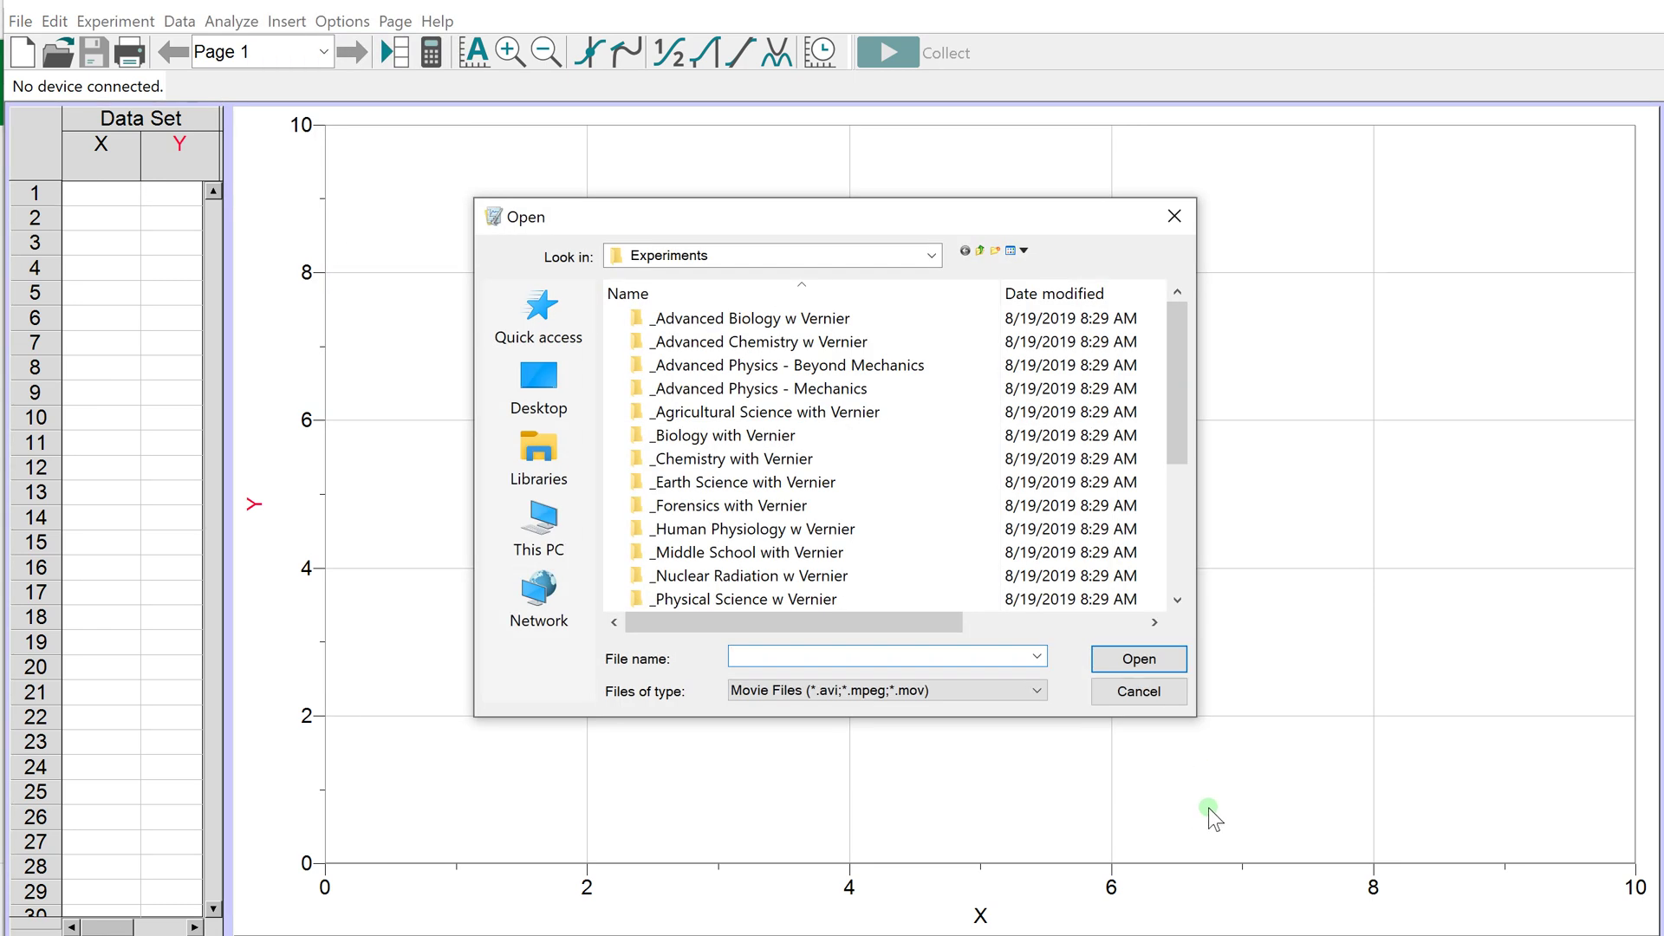
left_click(934, 255)
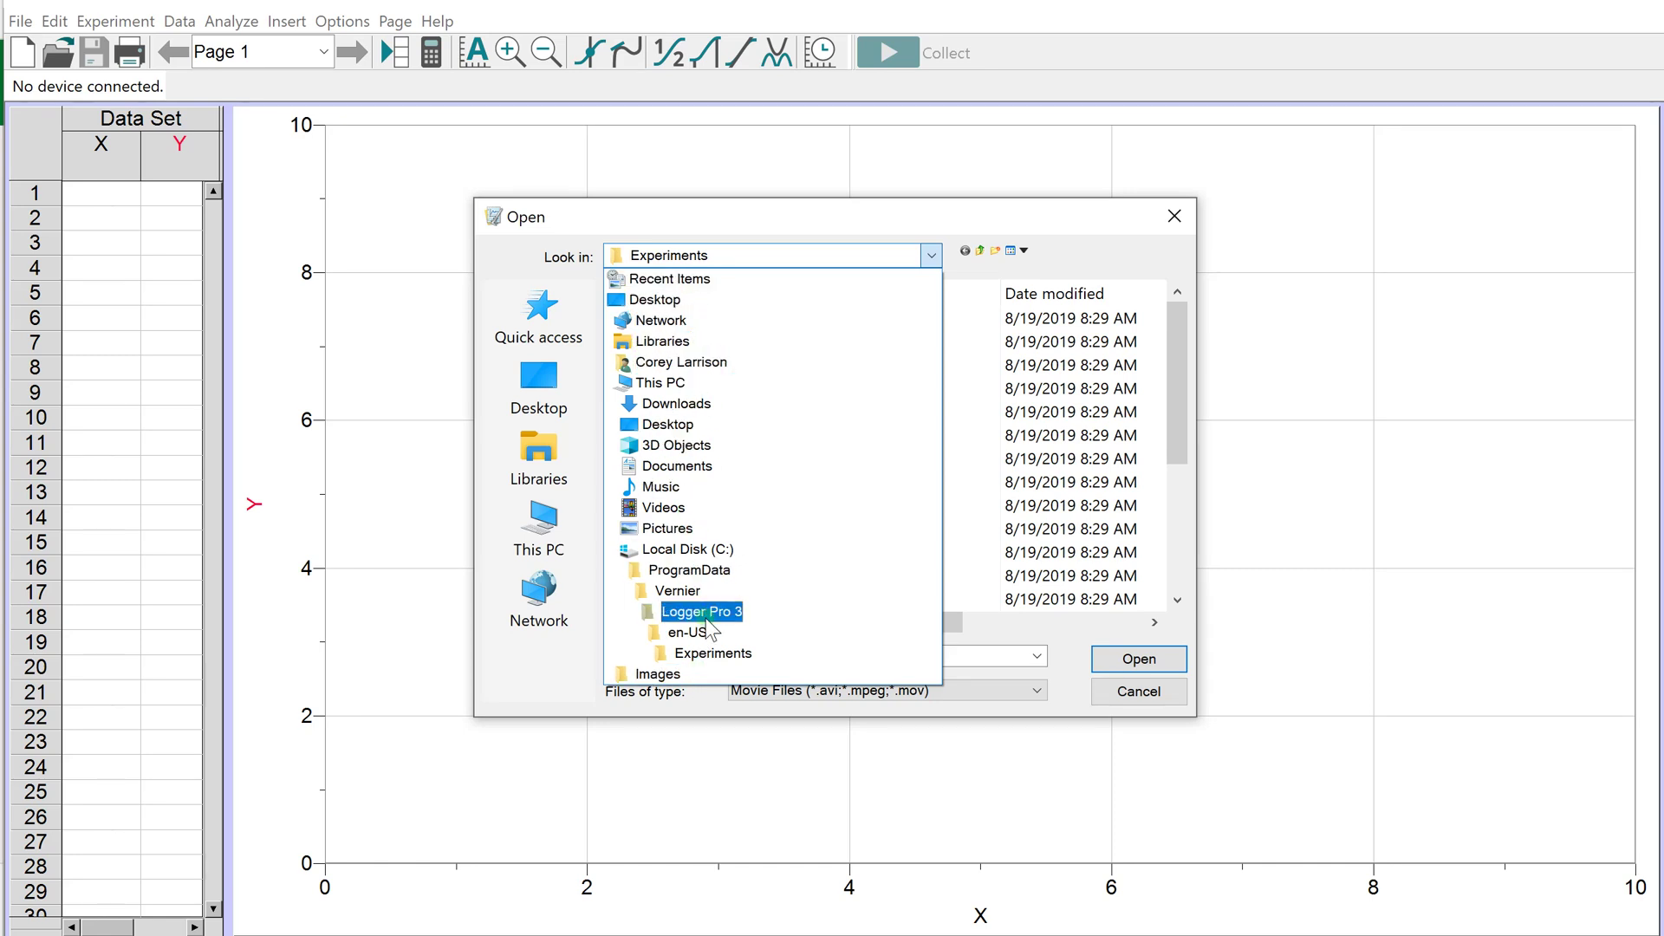
left_click(677, 404)
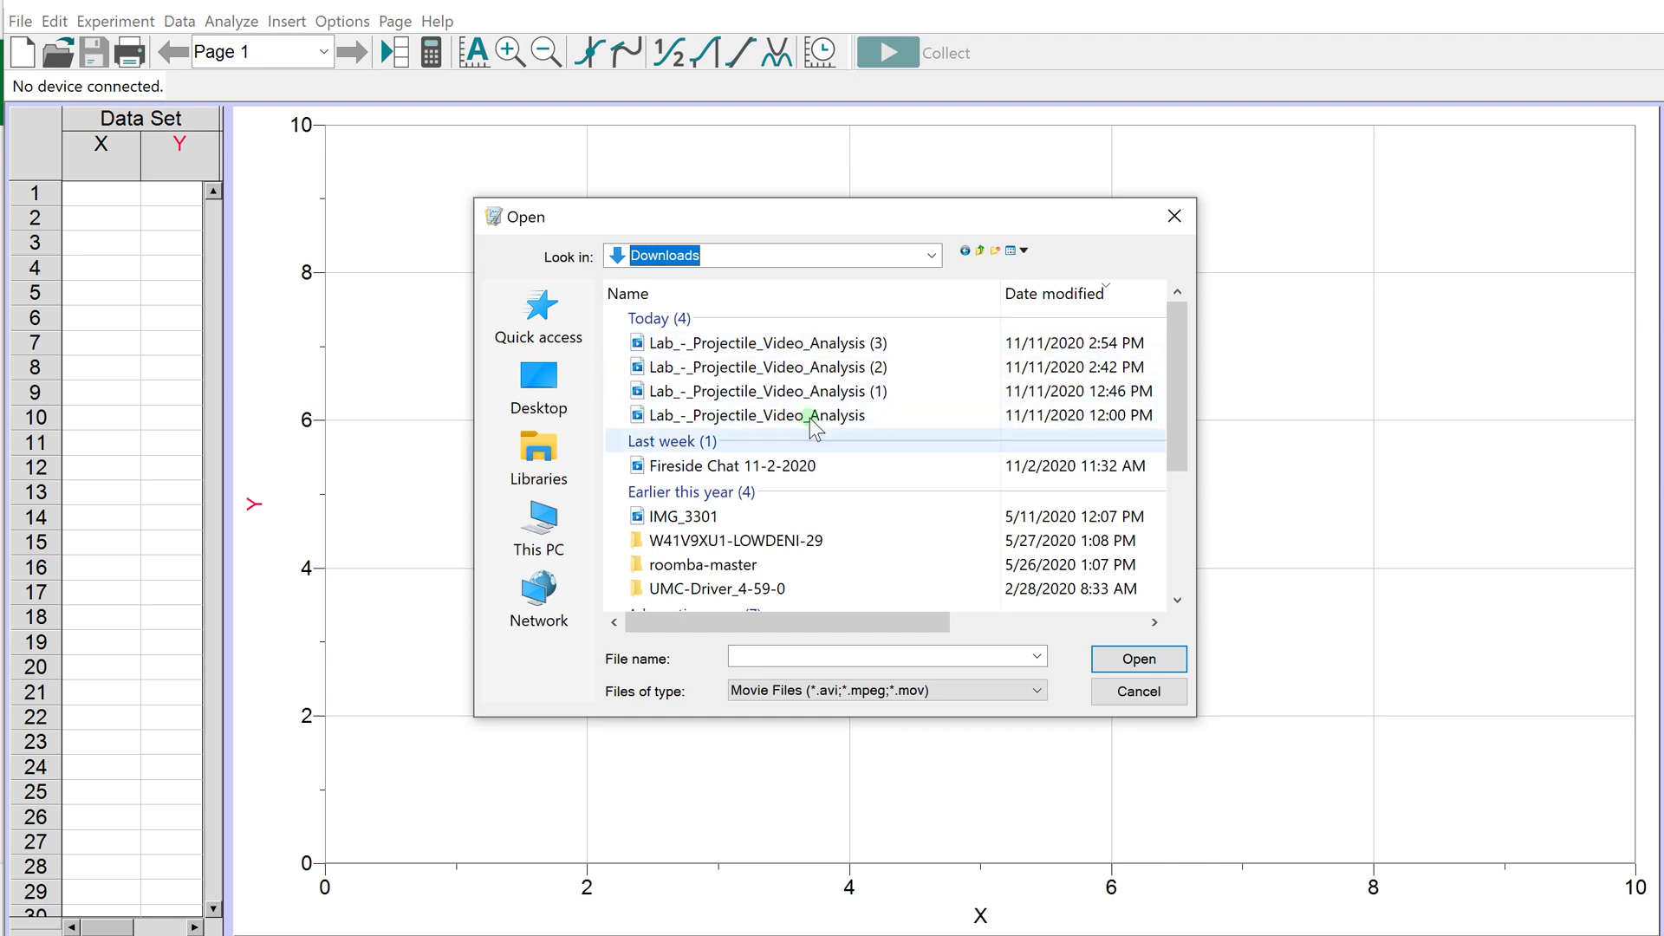
left_click(809, 418)
left_click(1139, 659)
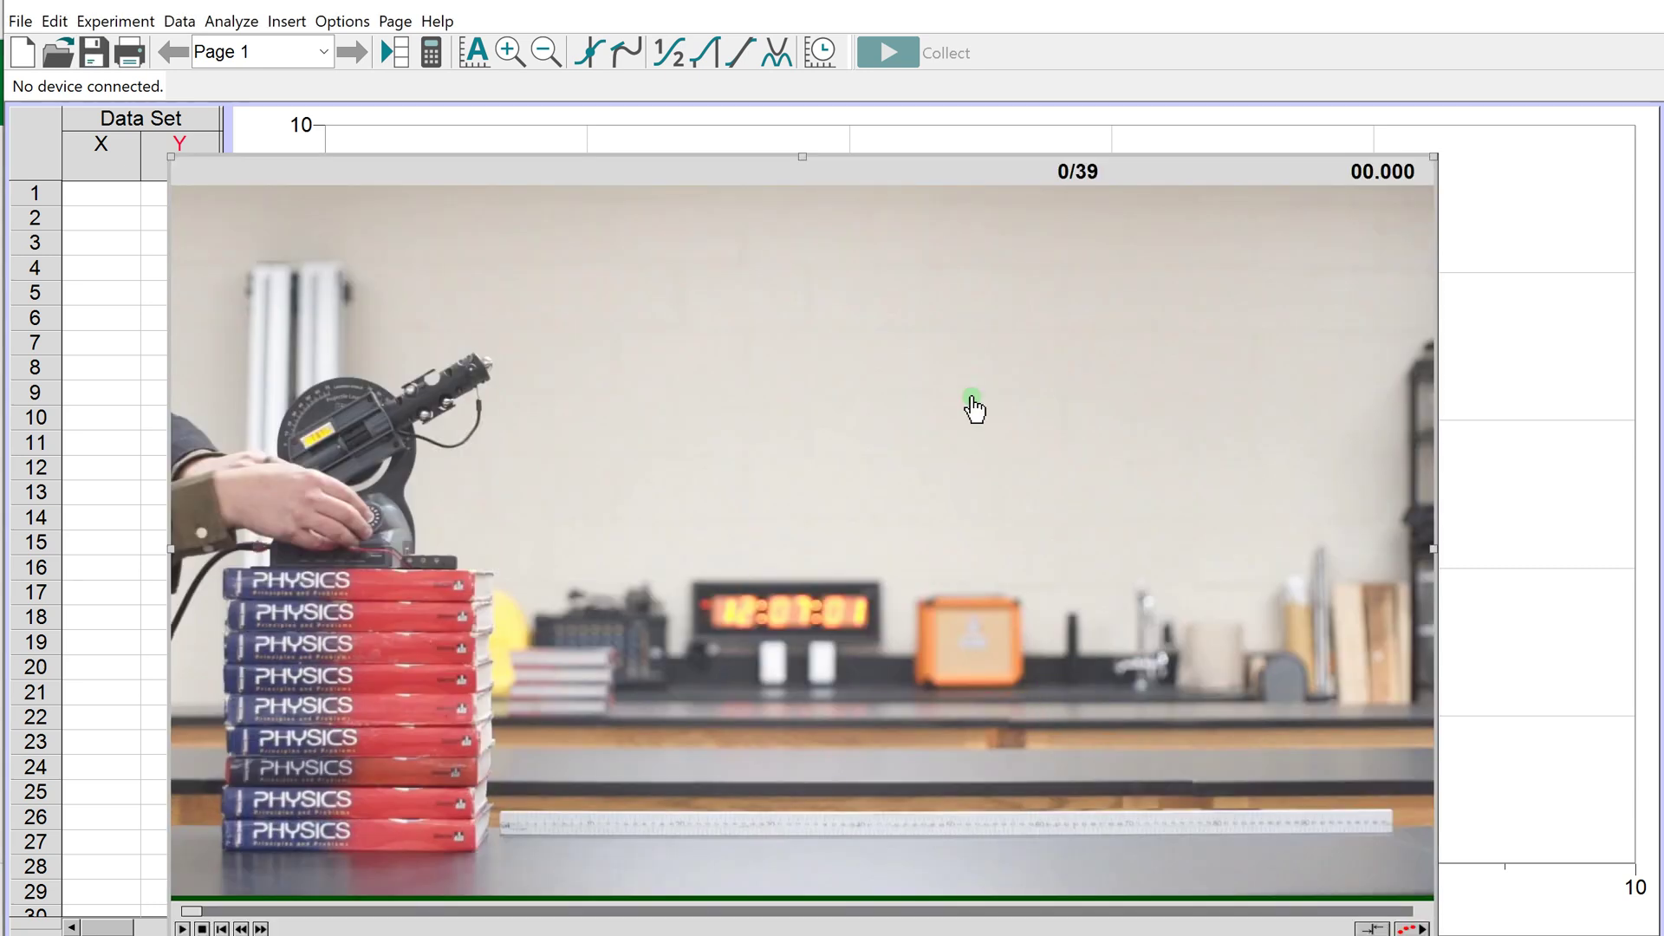
Move the movie window up and turn on video analysis for it.
left_click_drag(612, 178, 620, 145)
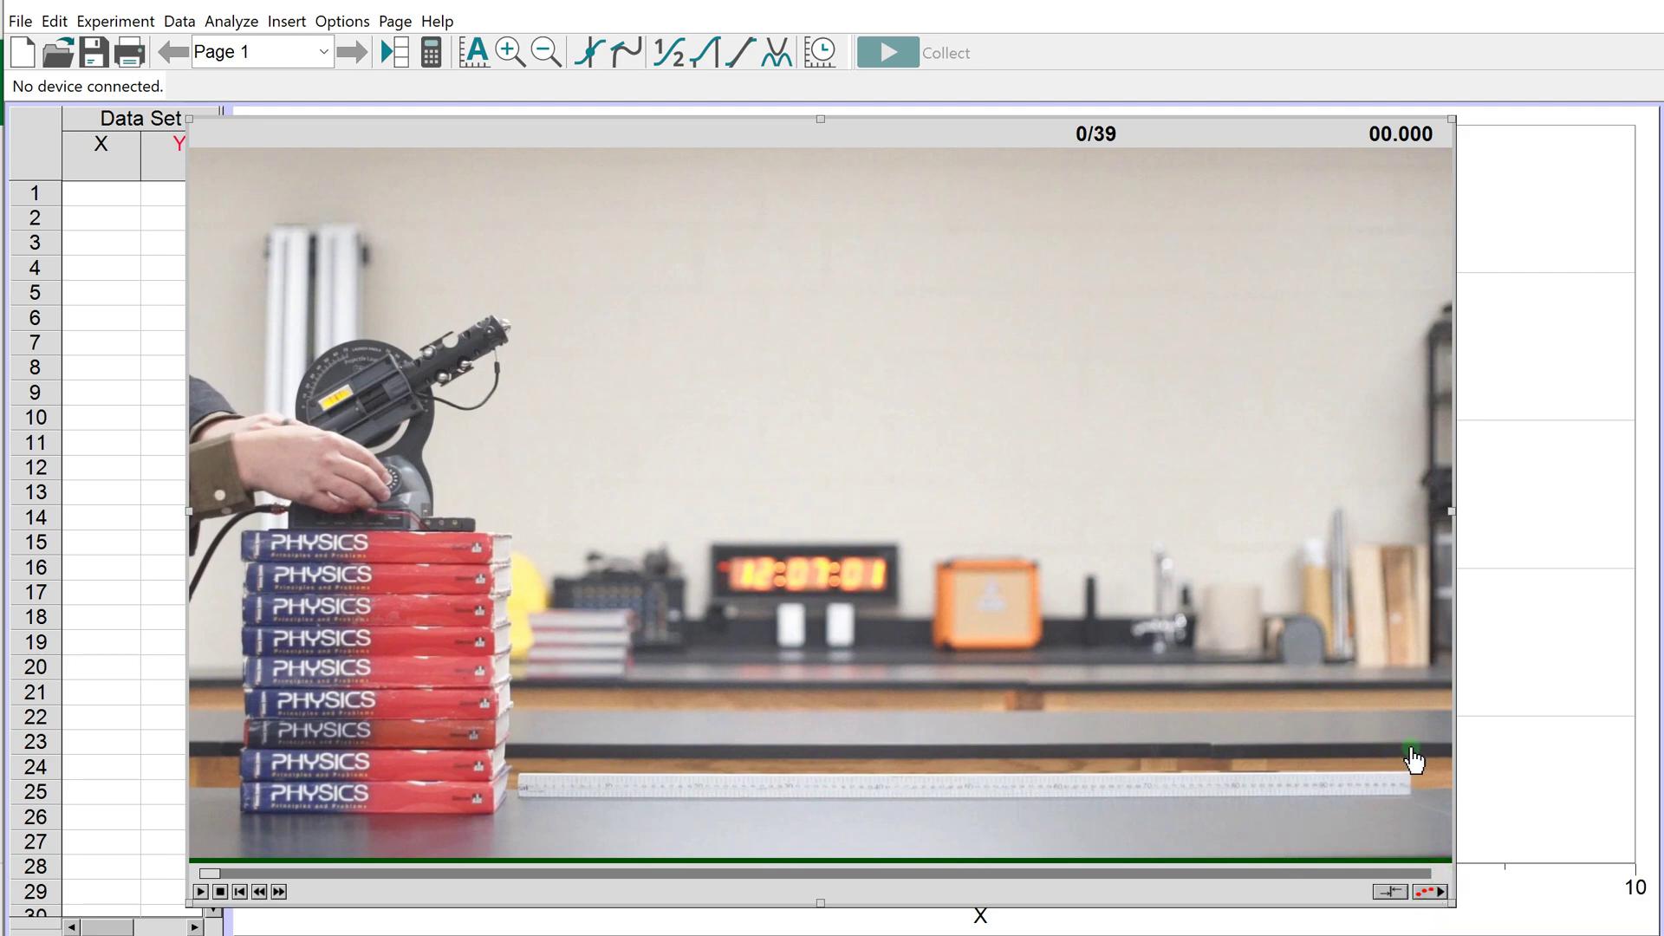
left_click(1432, 892)
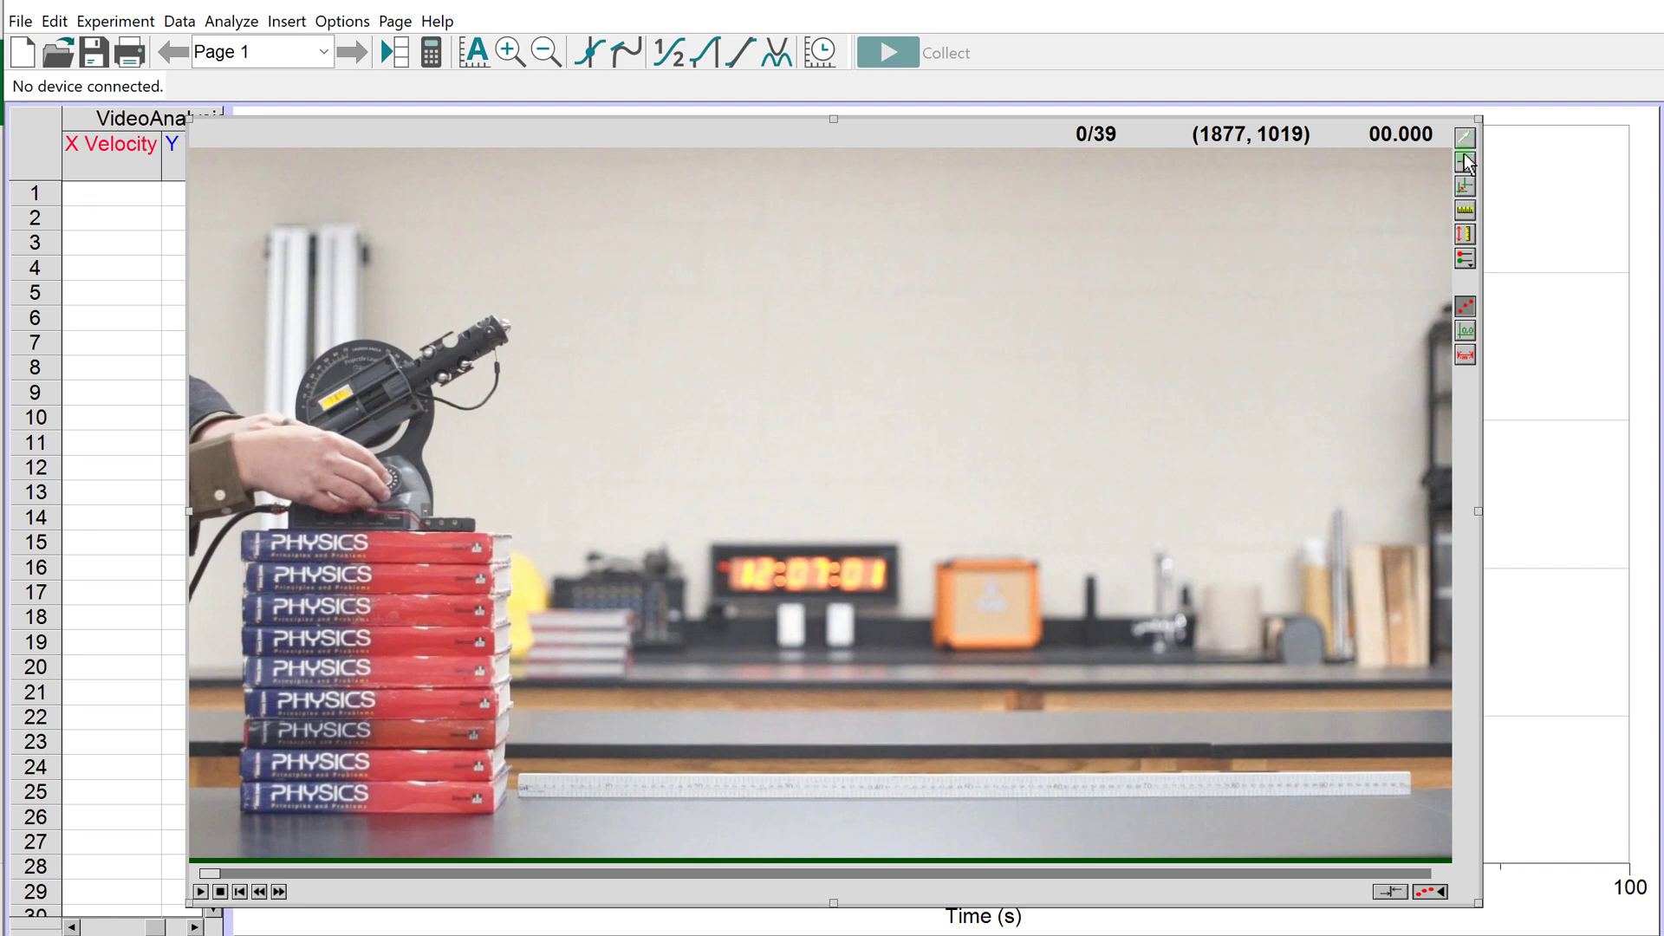
Set the video scale by drawing a line along the metre stick and calling it 1 m.
left_click(1466, 209)
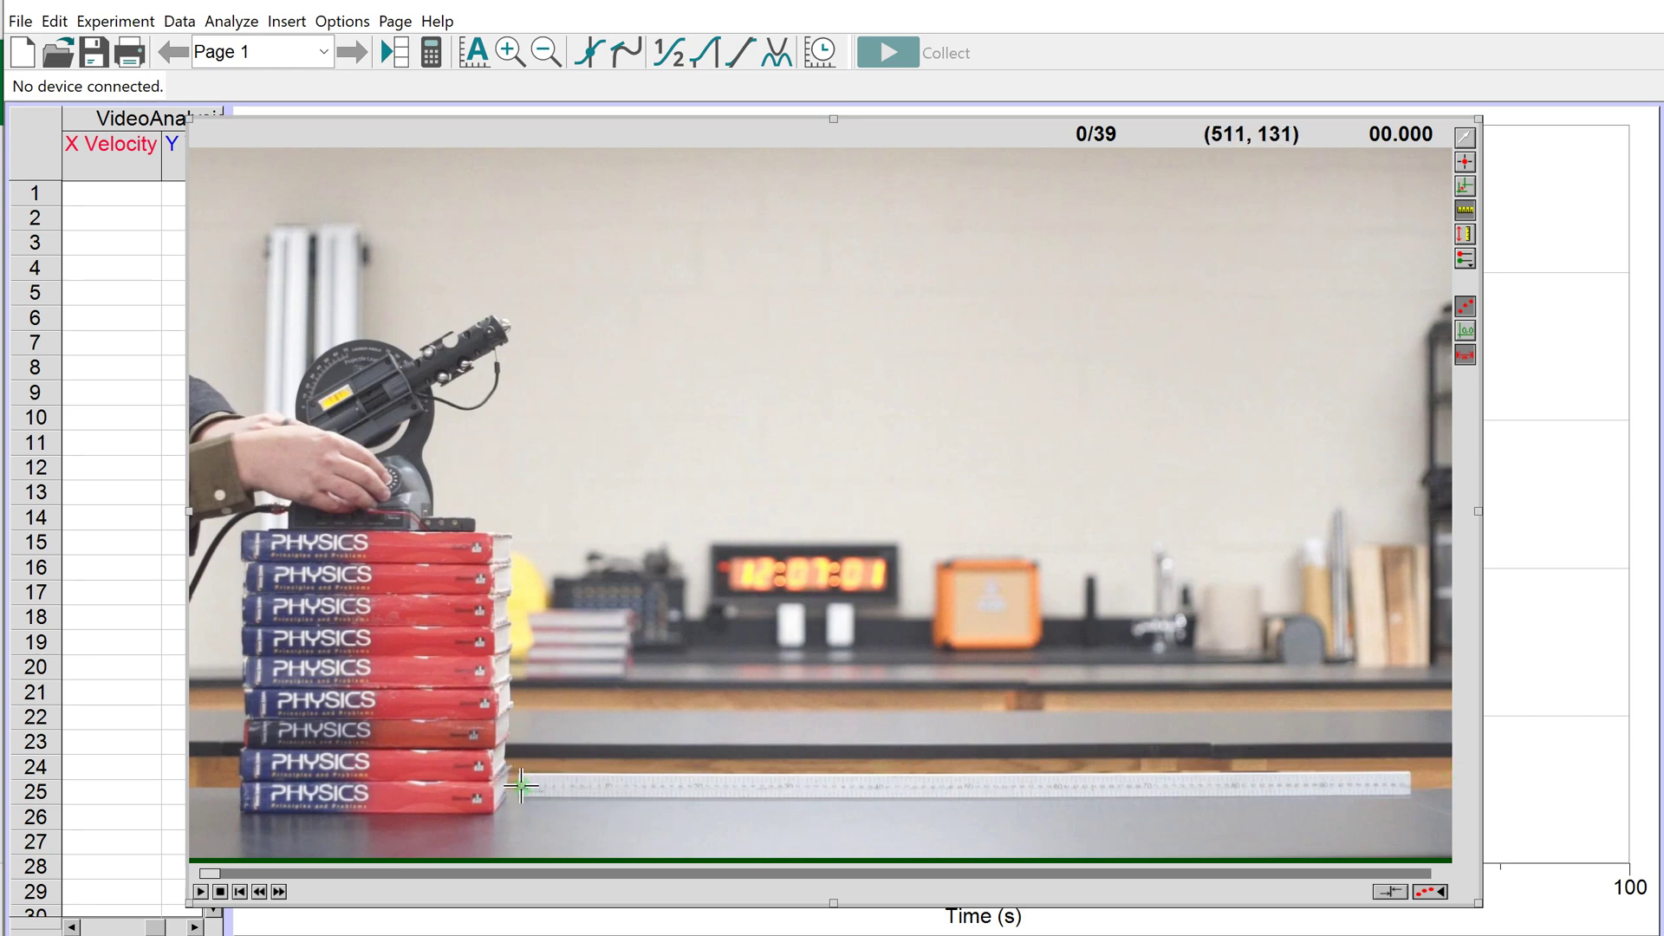
mouse_move(521, 784)
left_mouse_down()
mouse_move(1334, 787)
mouse_move(533, 784)
left_mouse_up()
left_click_drag(674, 796, 1243, 351)
left_click_drag(1294, 601, 1405, 782)
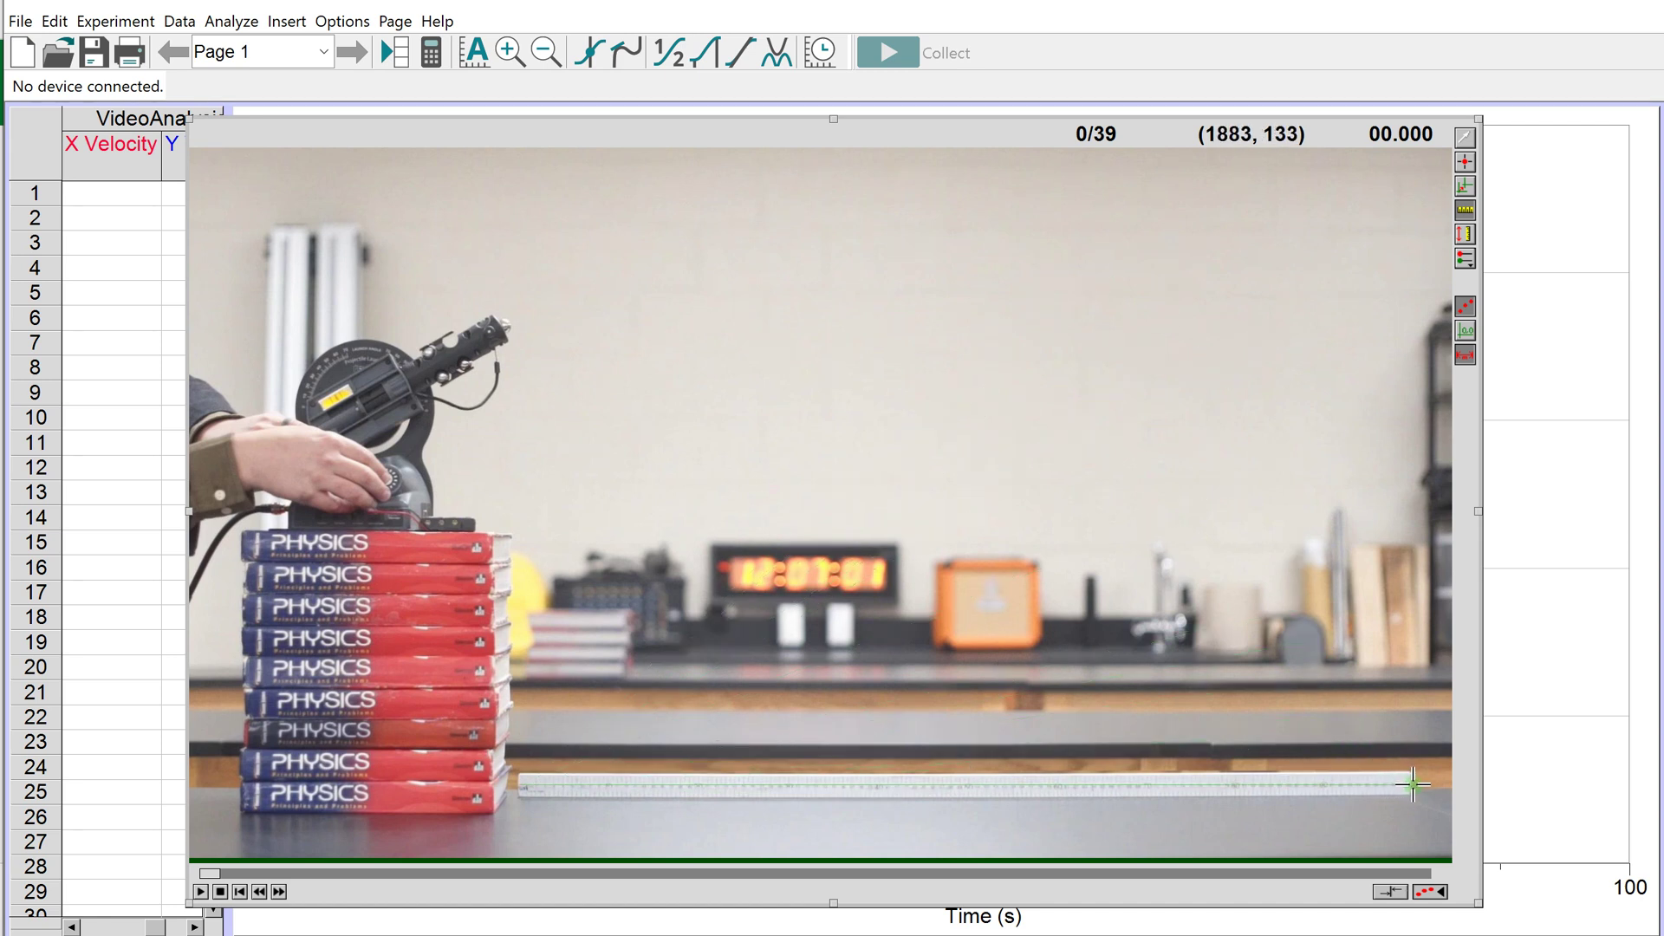
left_click_drag(1410, 783, 1410, 783)
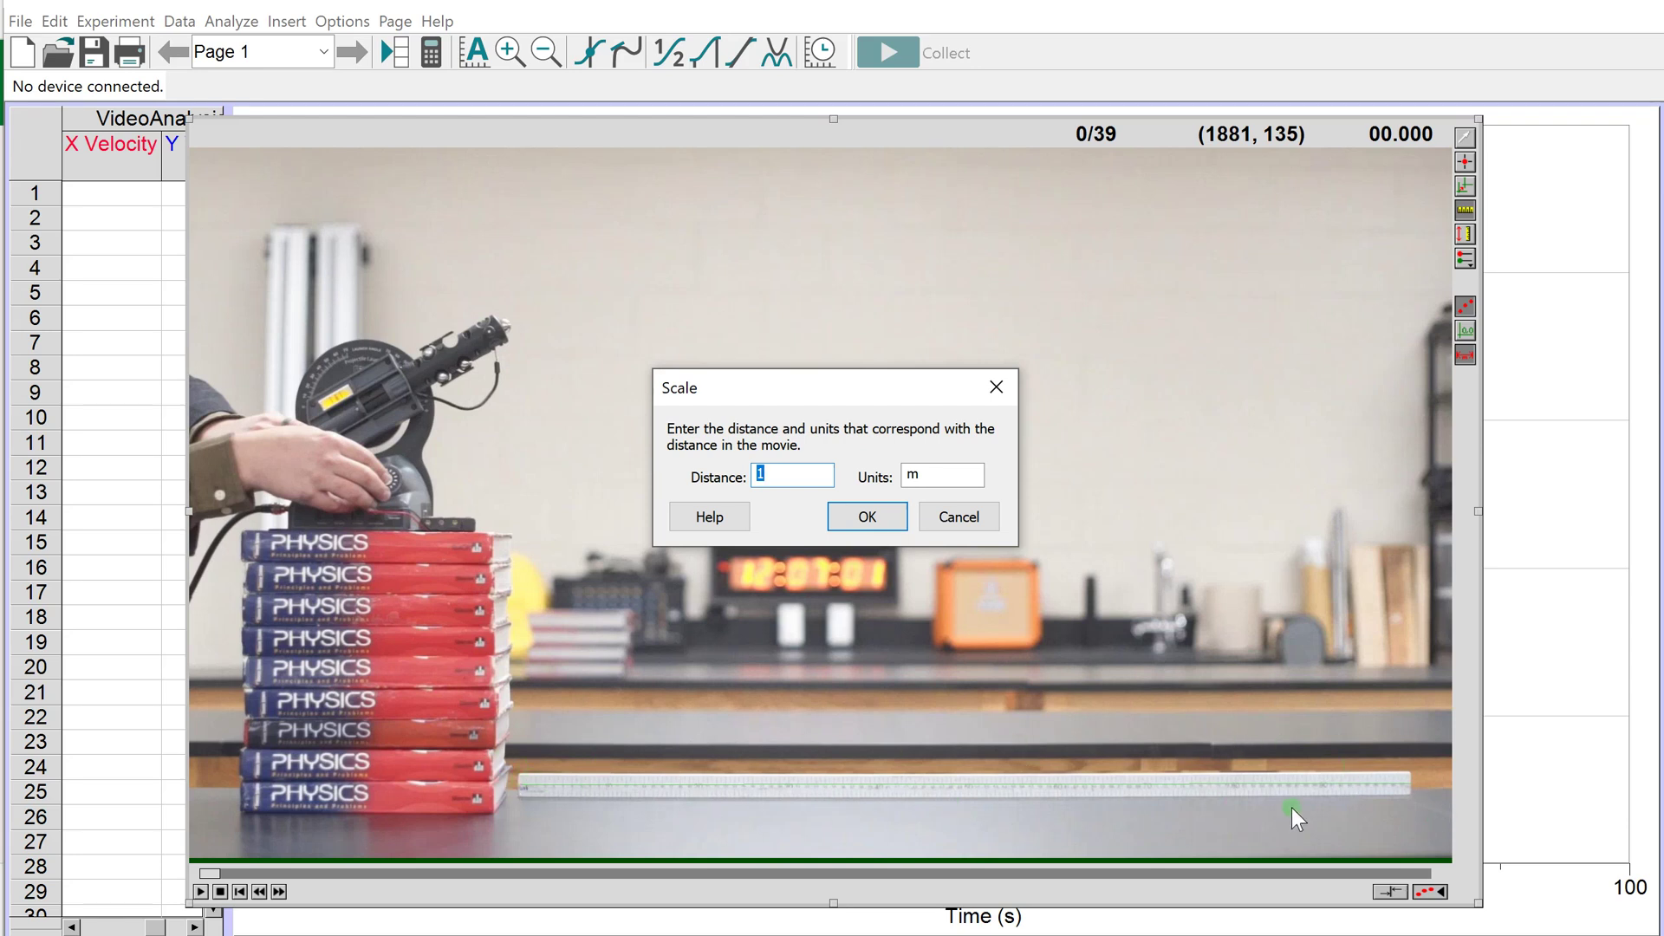
left_click(864, 520)
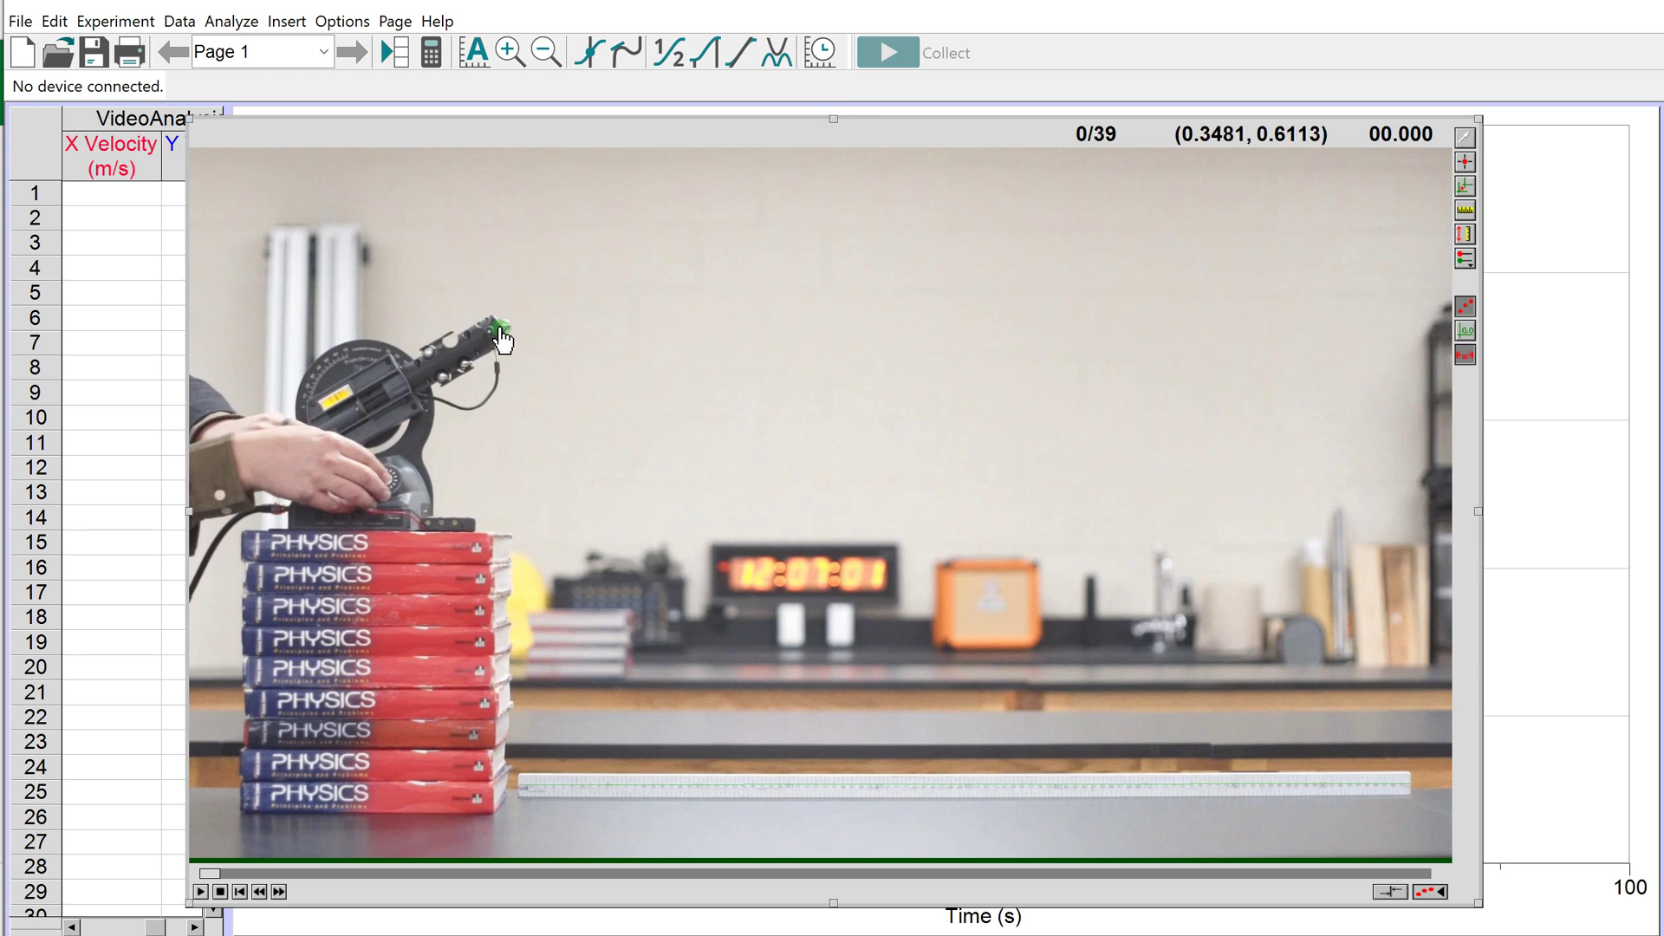
Place the video's coordinate origin at the tip of the launcher.
left_click(1468, 189)
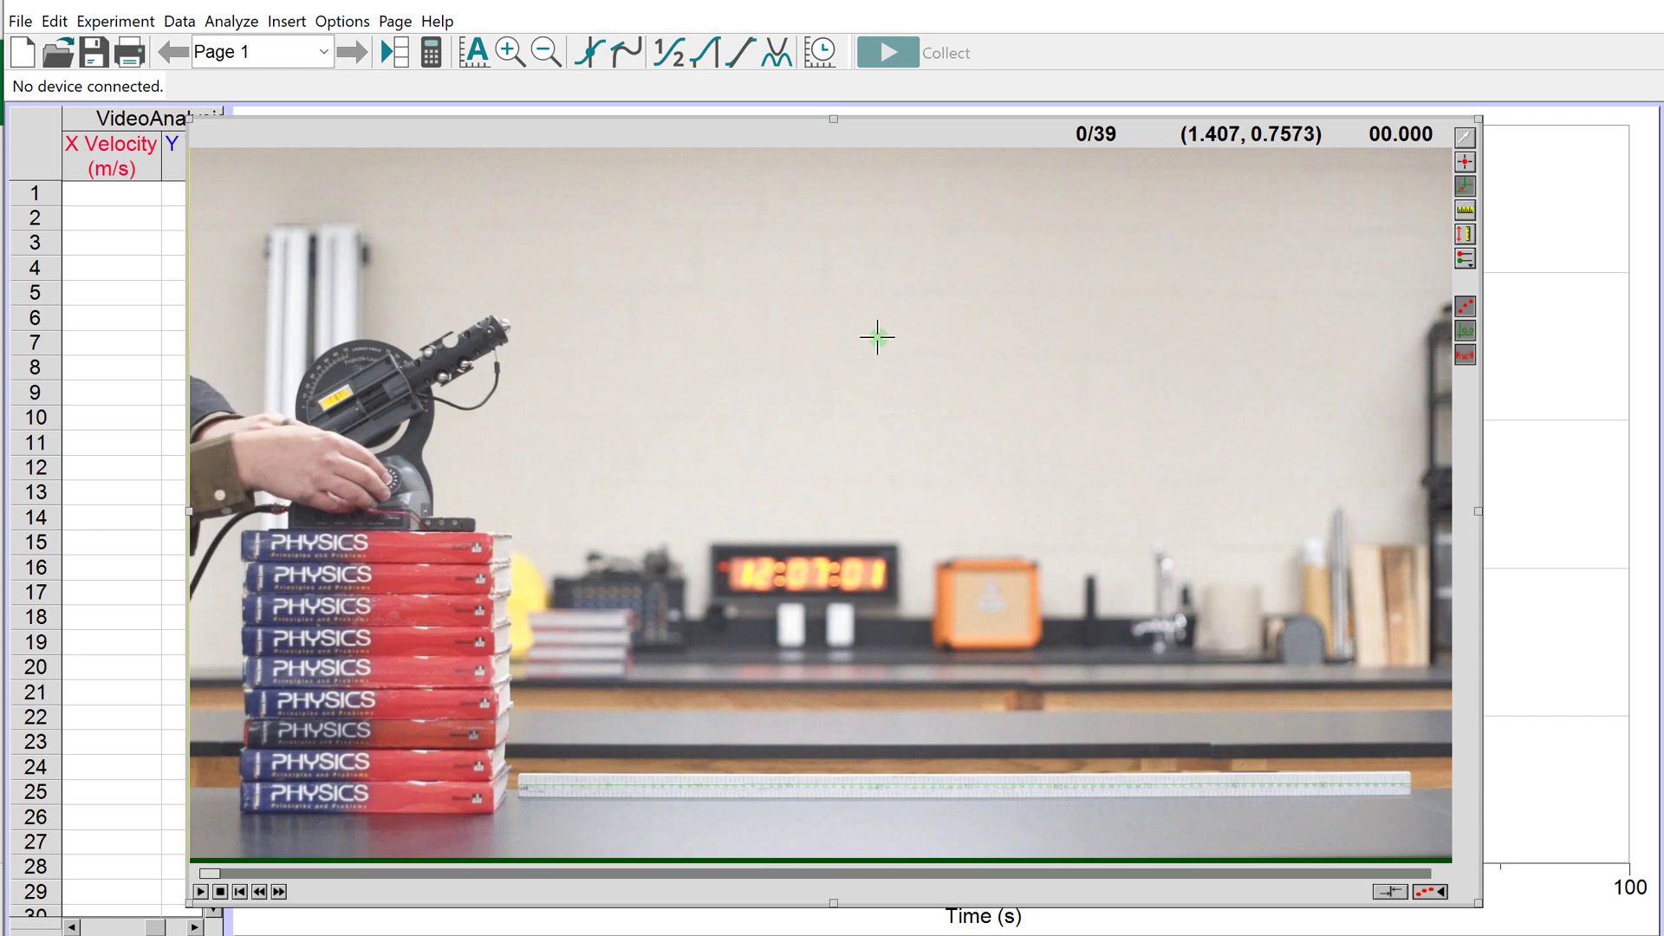
left_click(503, 326)
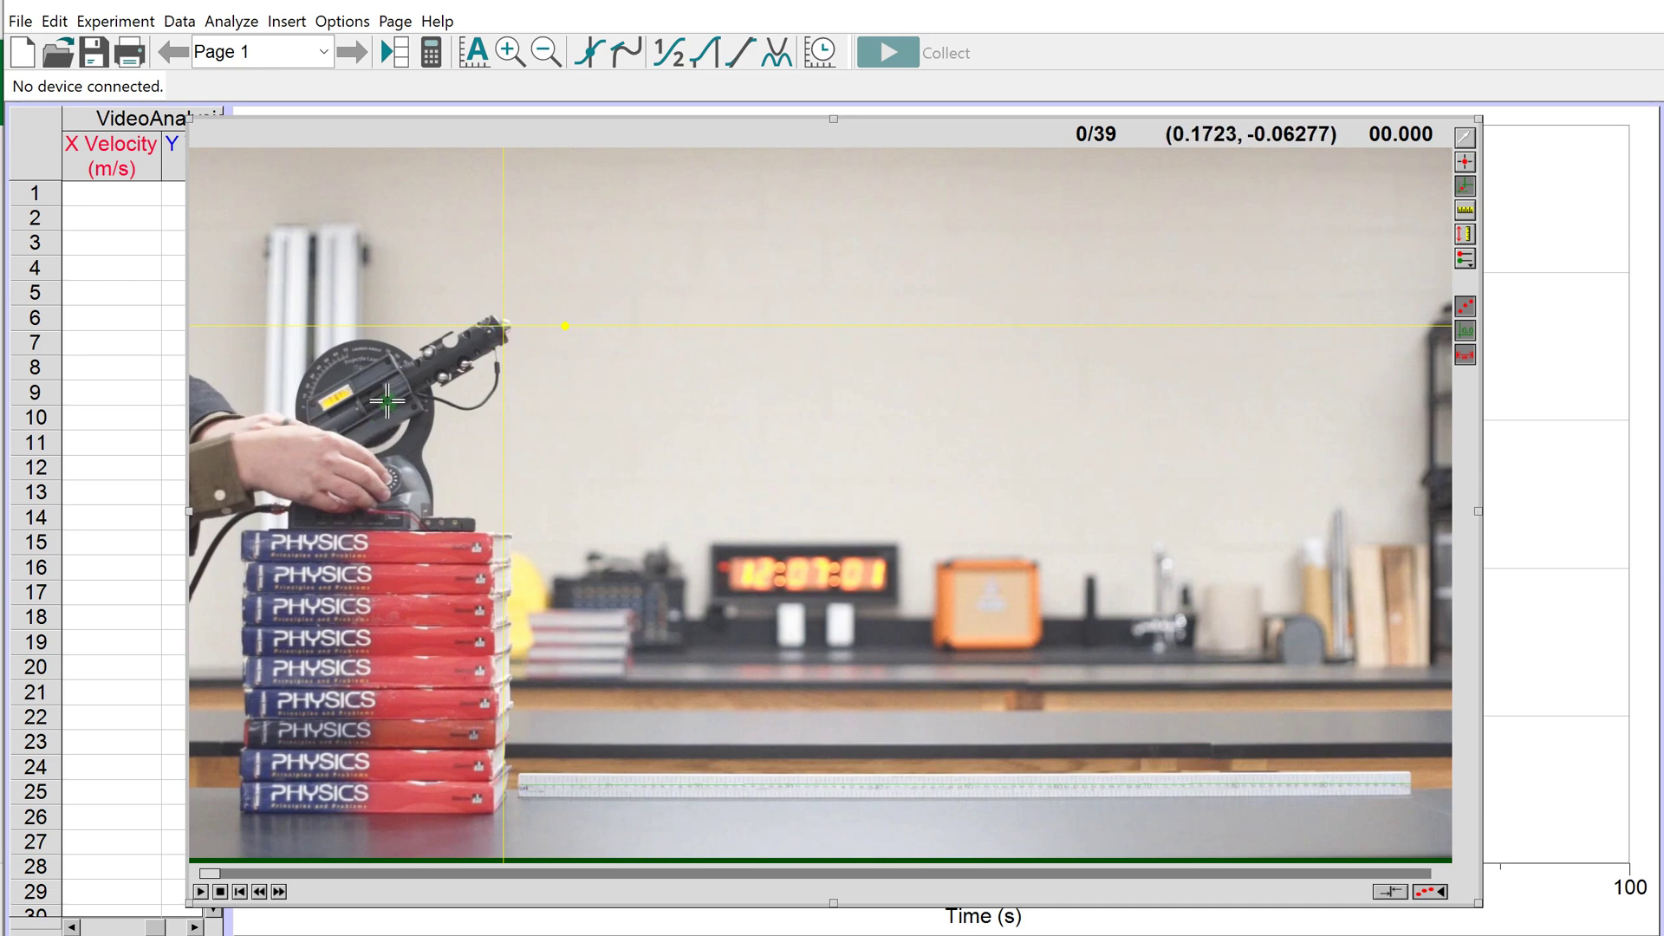
Mark the ball's position in frames 1 through 7, starting at the launcher tip.
left_click(1466, 164)
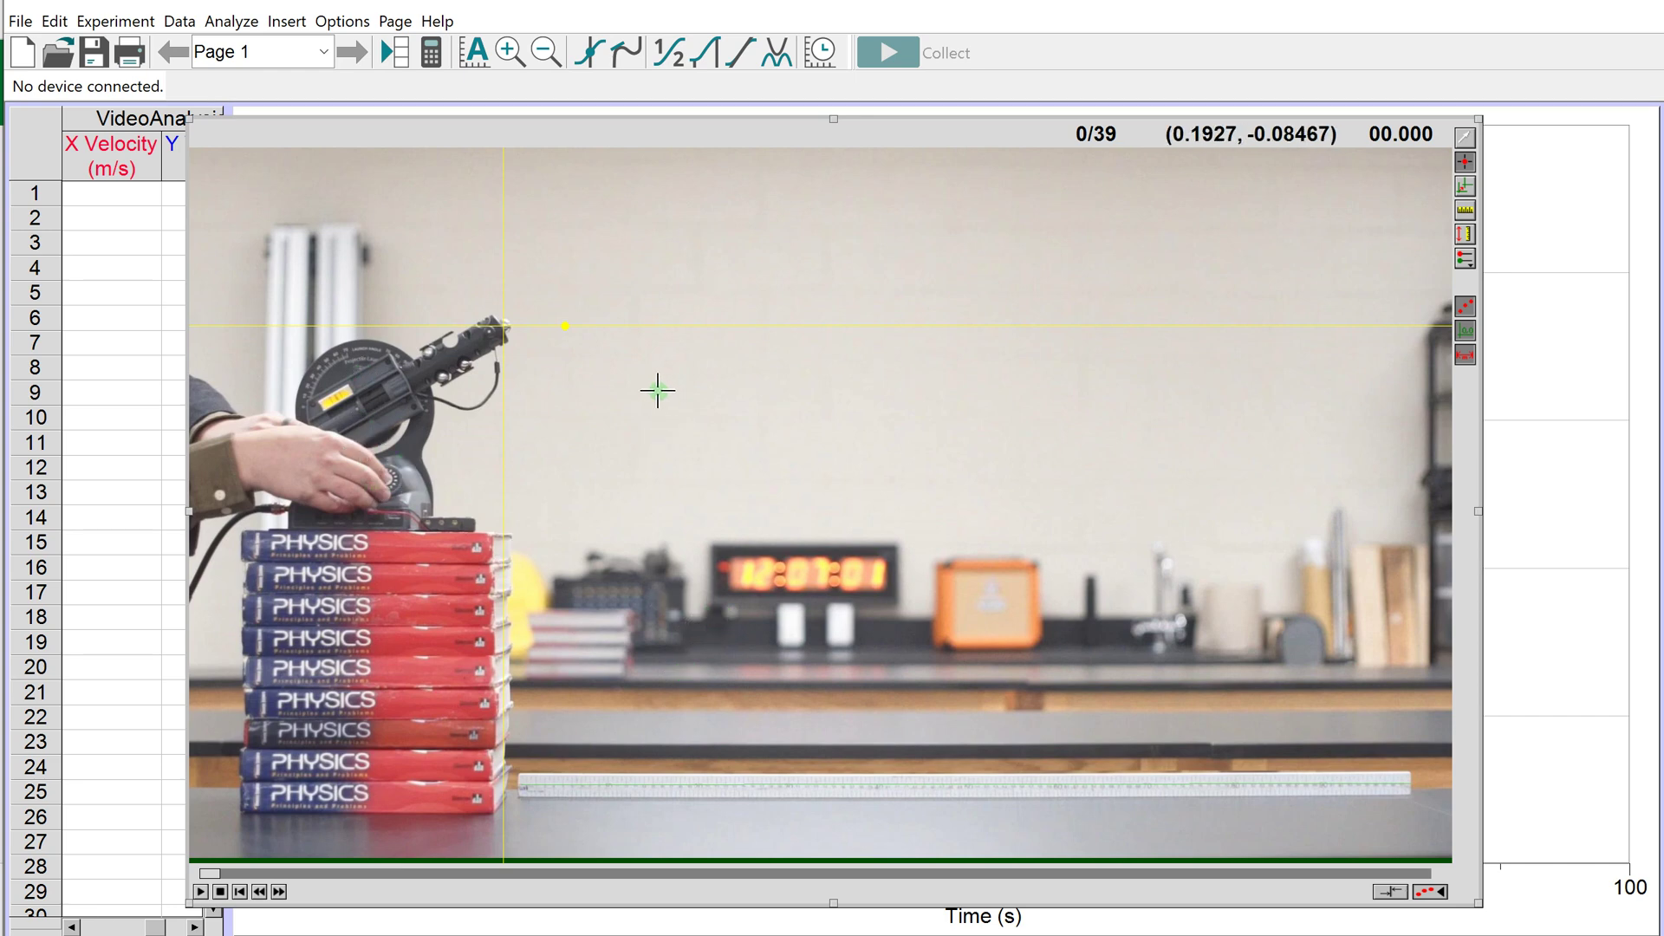
left_click(504, 326)
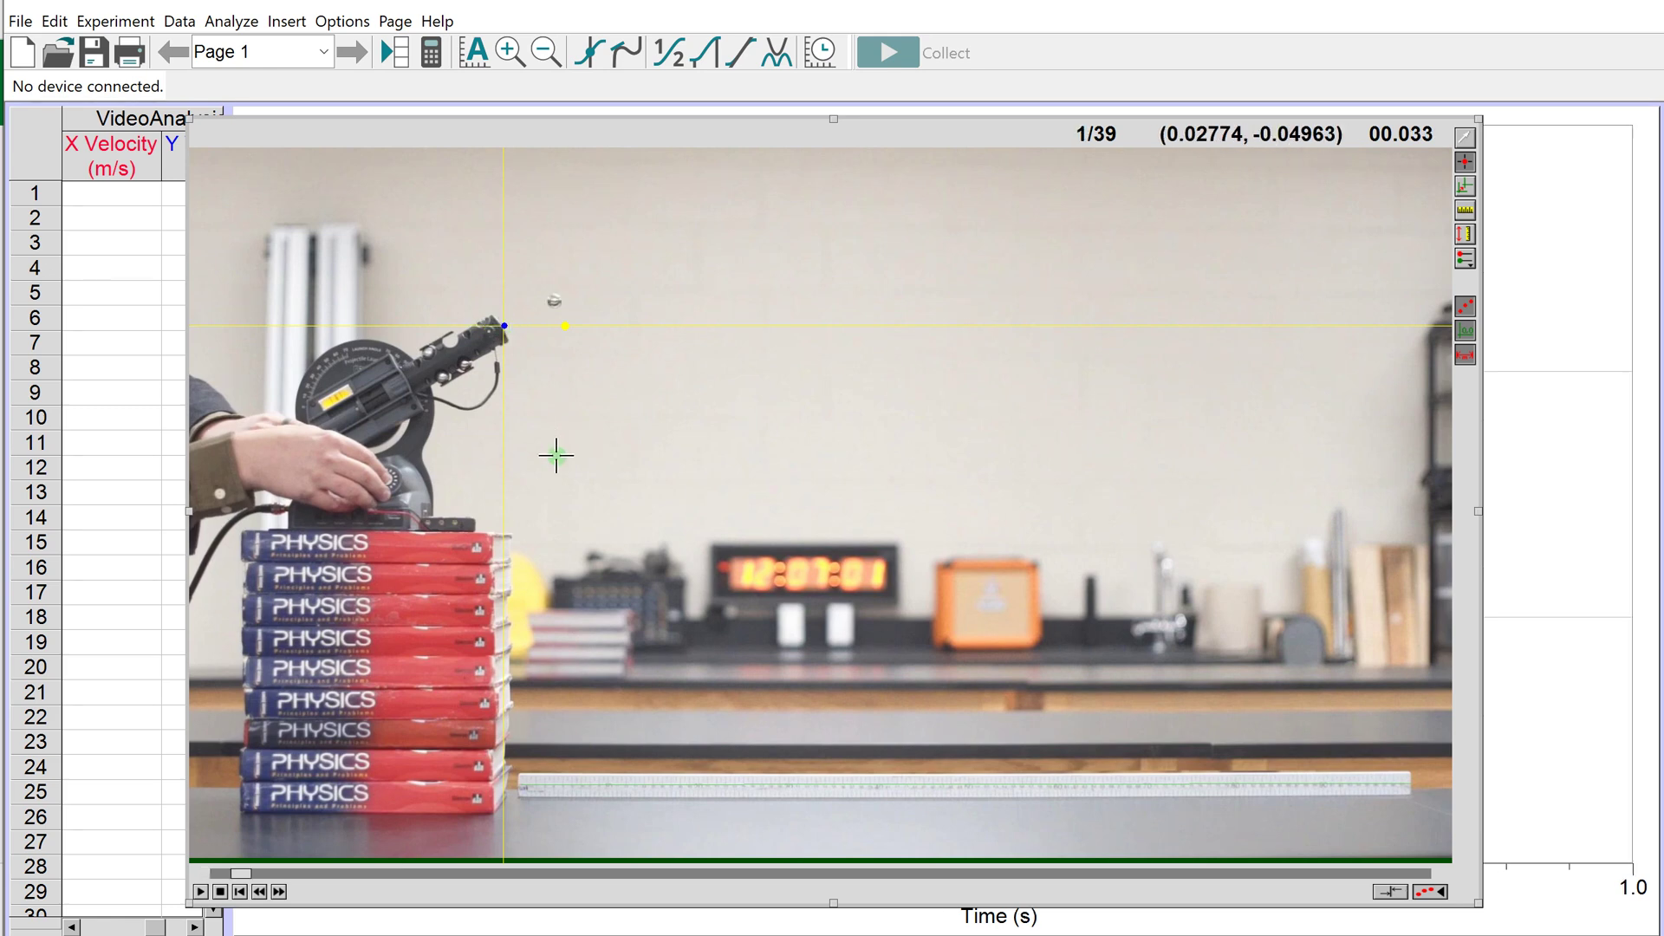
left_click(555, 300)
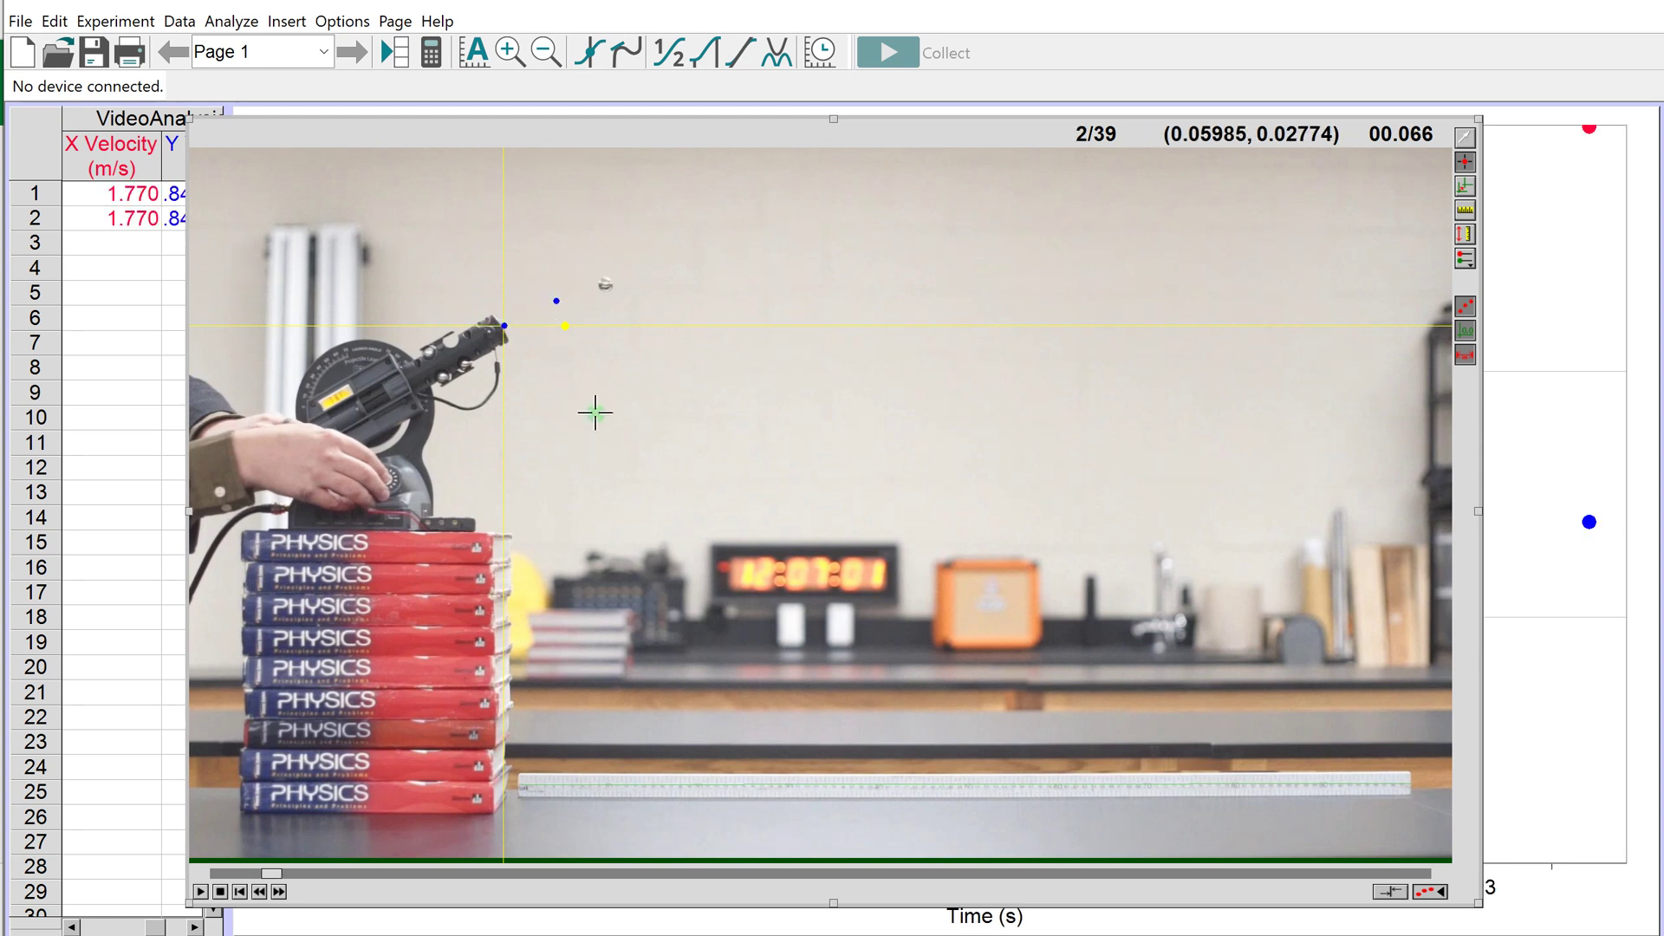
left_click(607, 284)
left_click(658, 277)
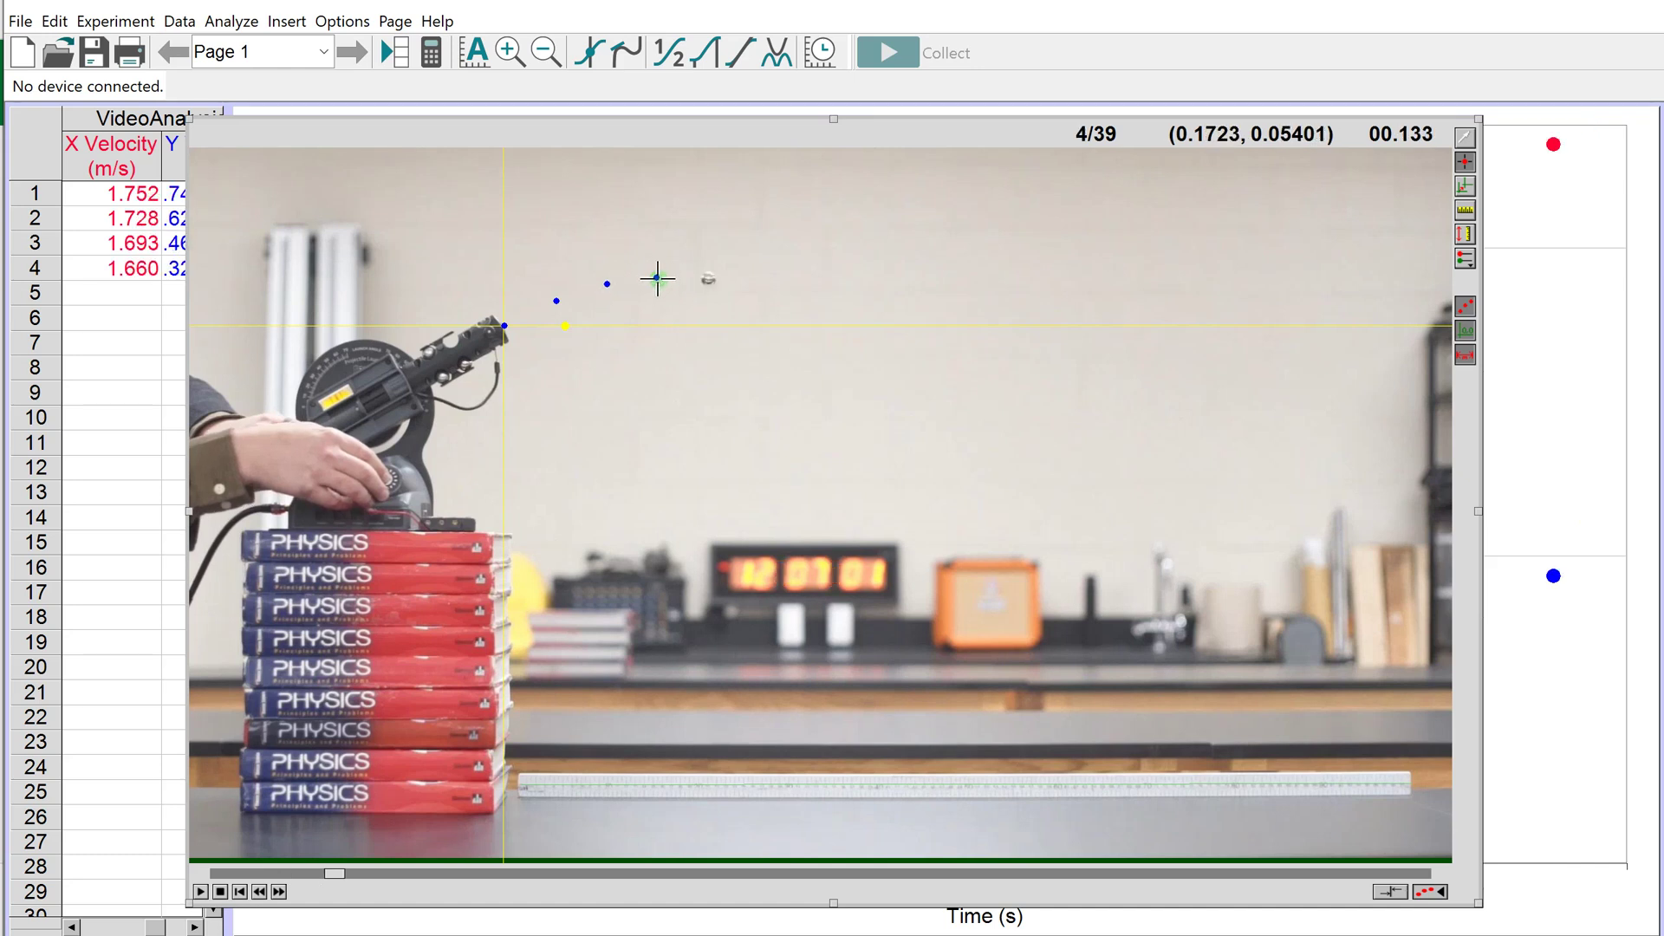
left_click(708, 279)
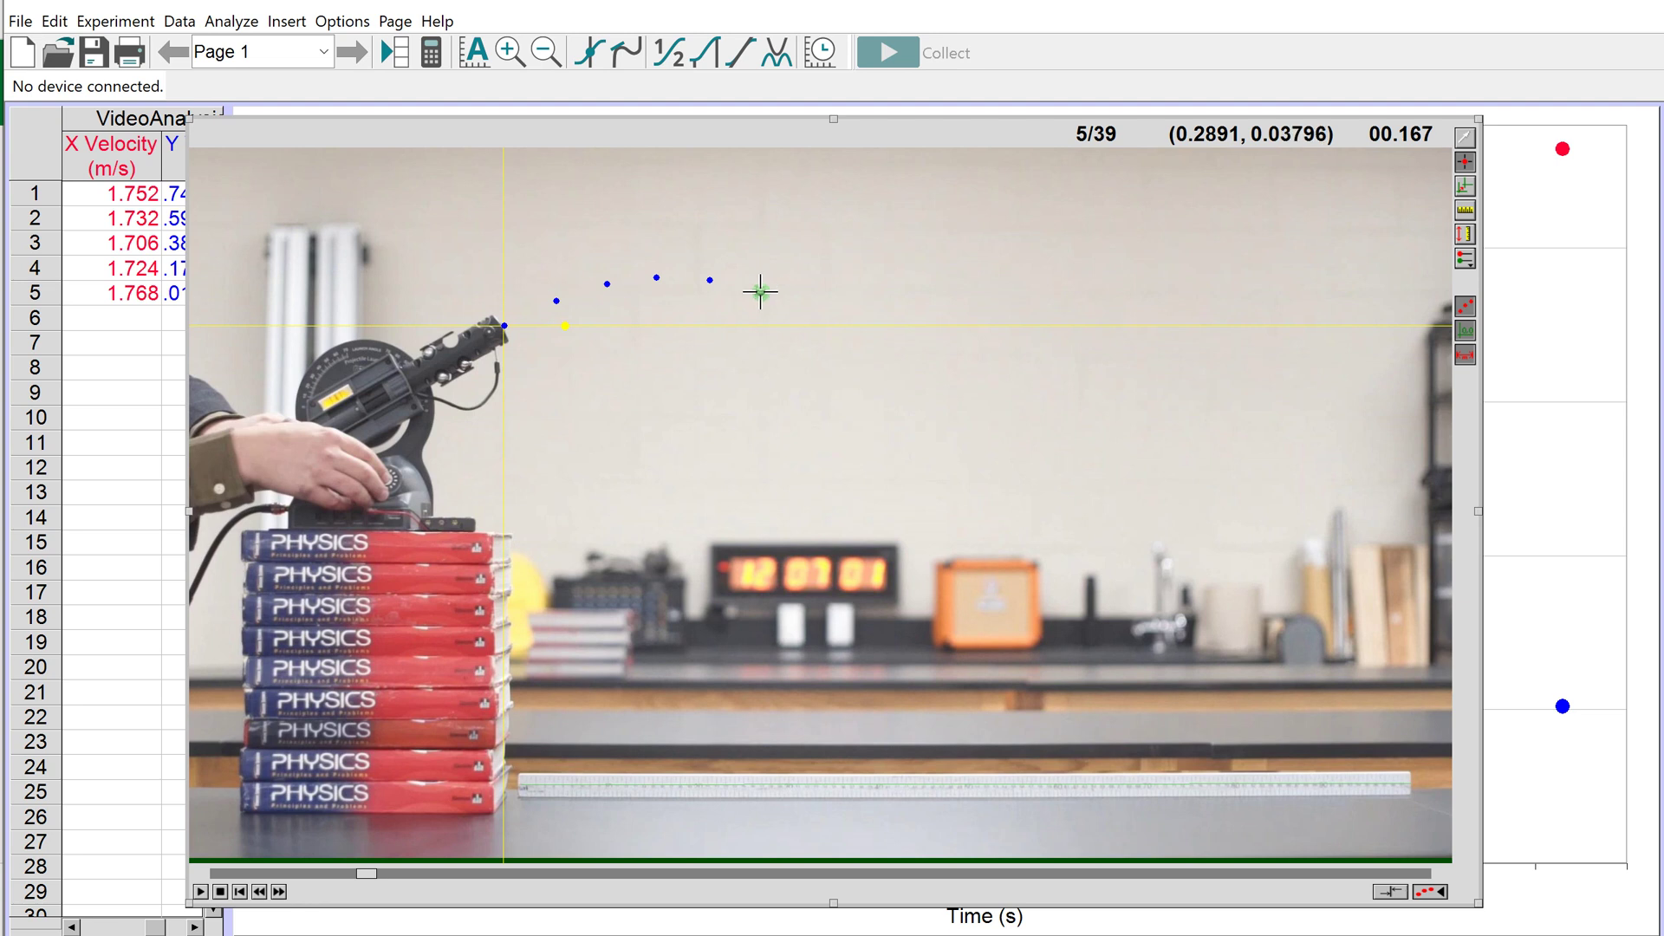
left_click(760, 292)
left_click(815, 311)
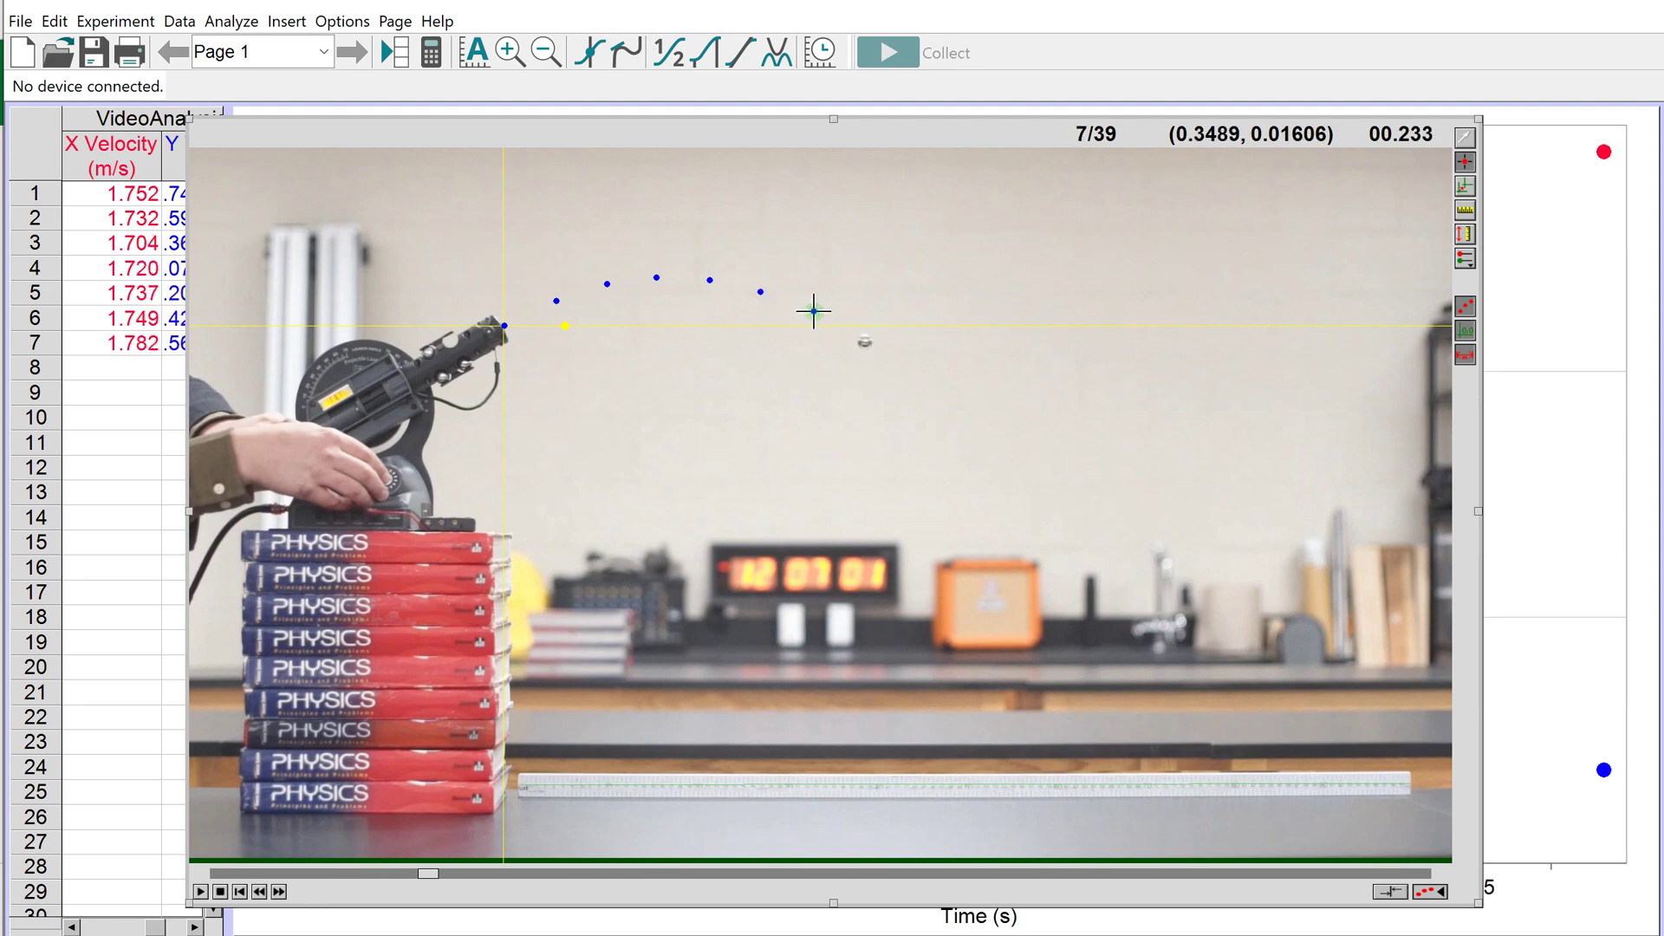
Mark the ball's position in frames 8 through 14 as it falls toward the tabletop.
left_click(866, 343)
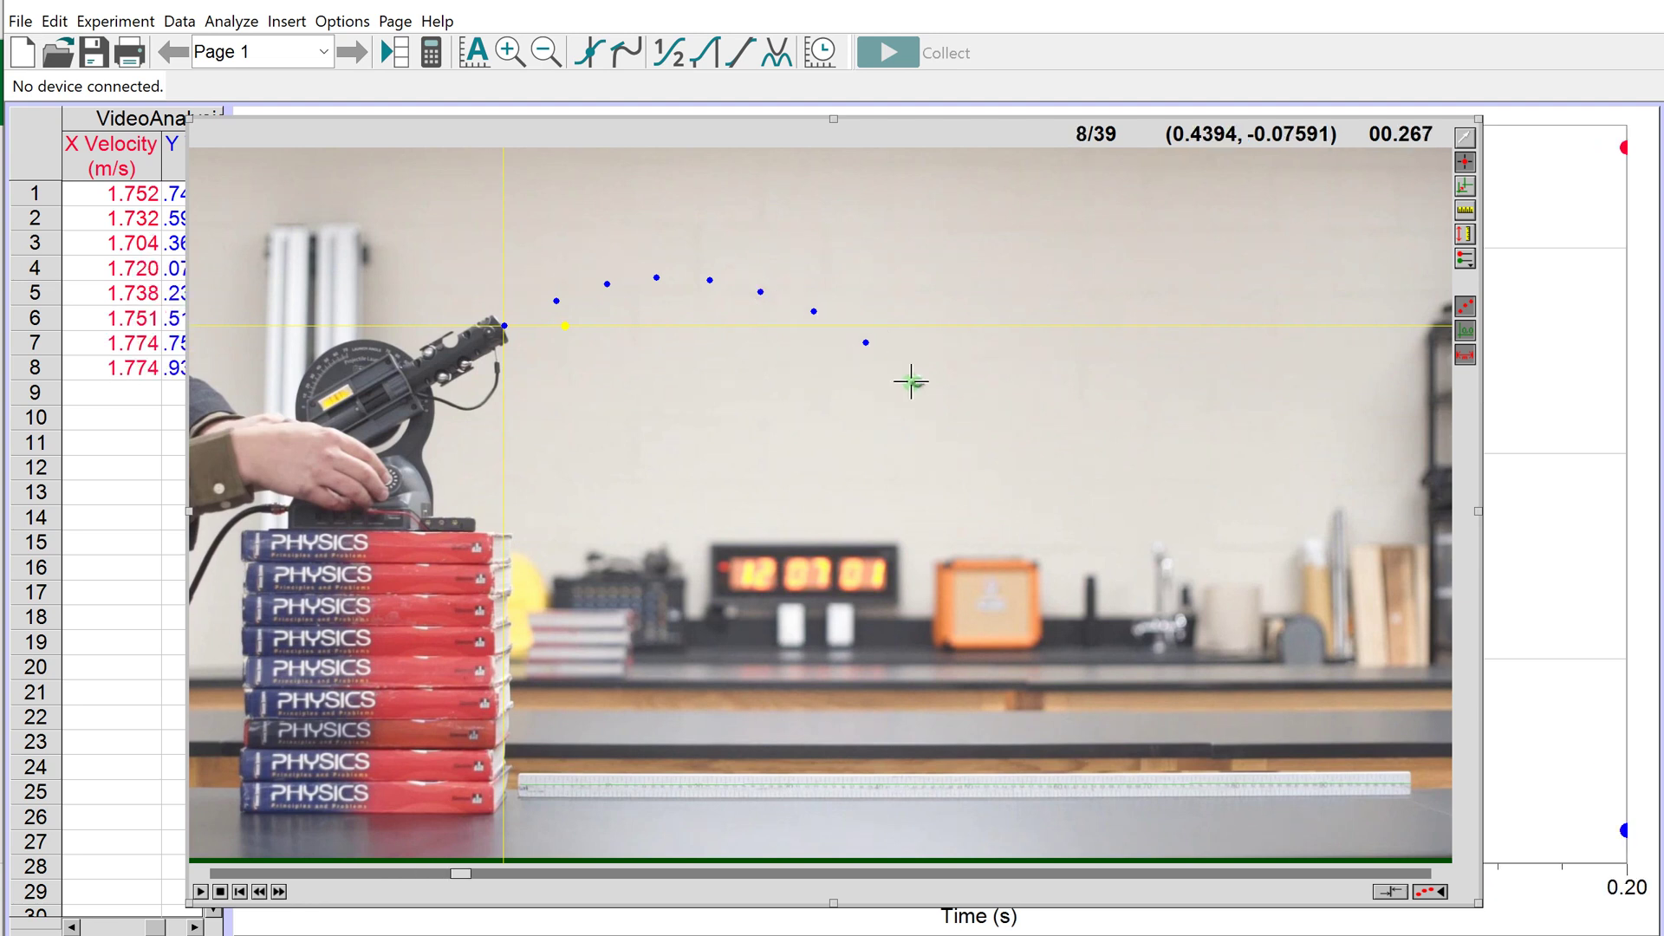
left_click(917, 380)
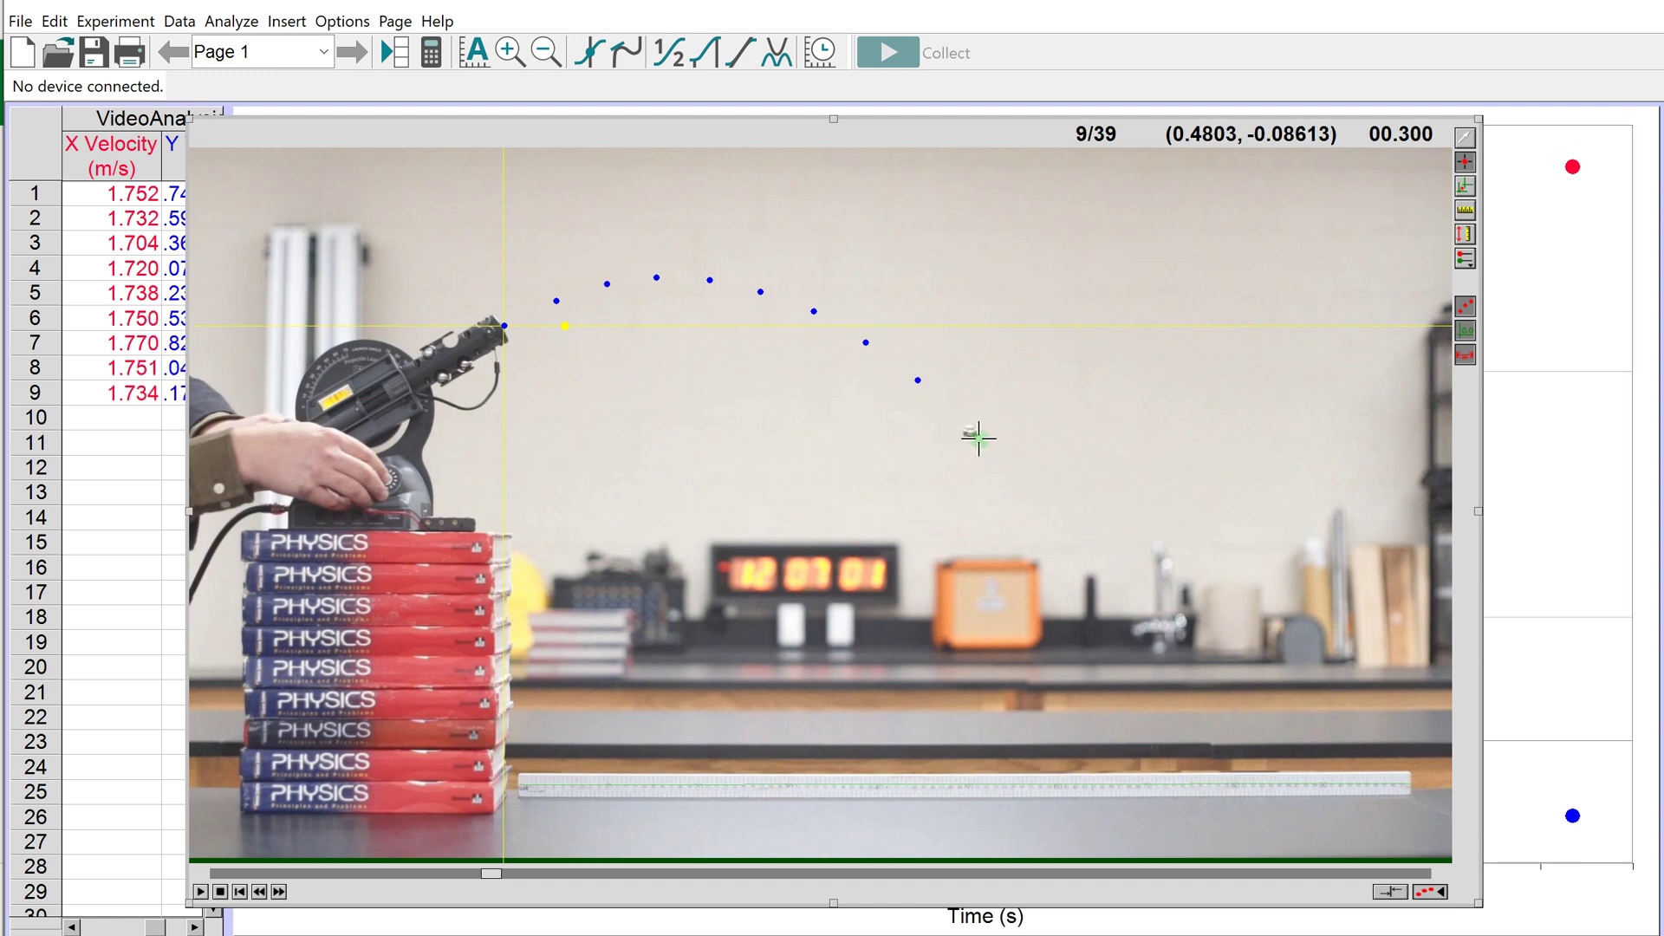
left_click(972, 432)
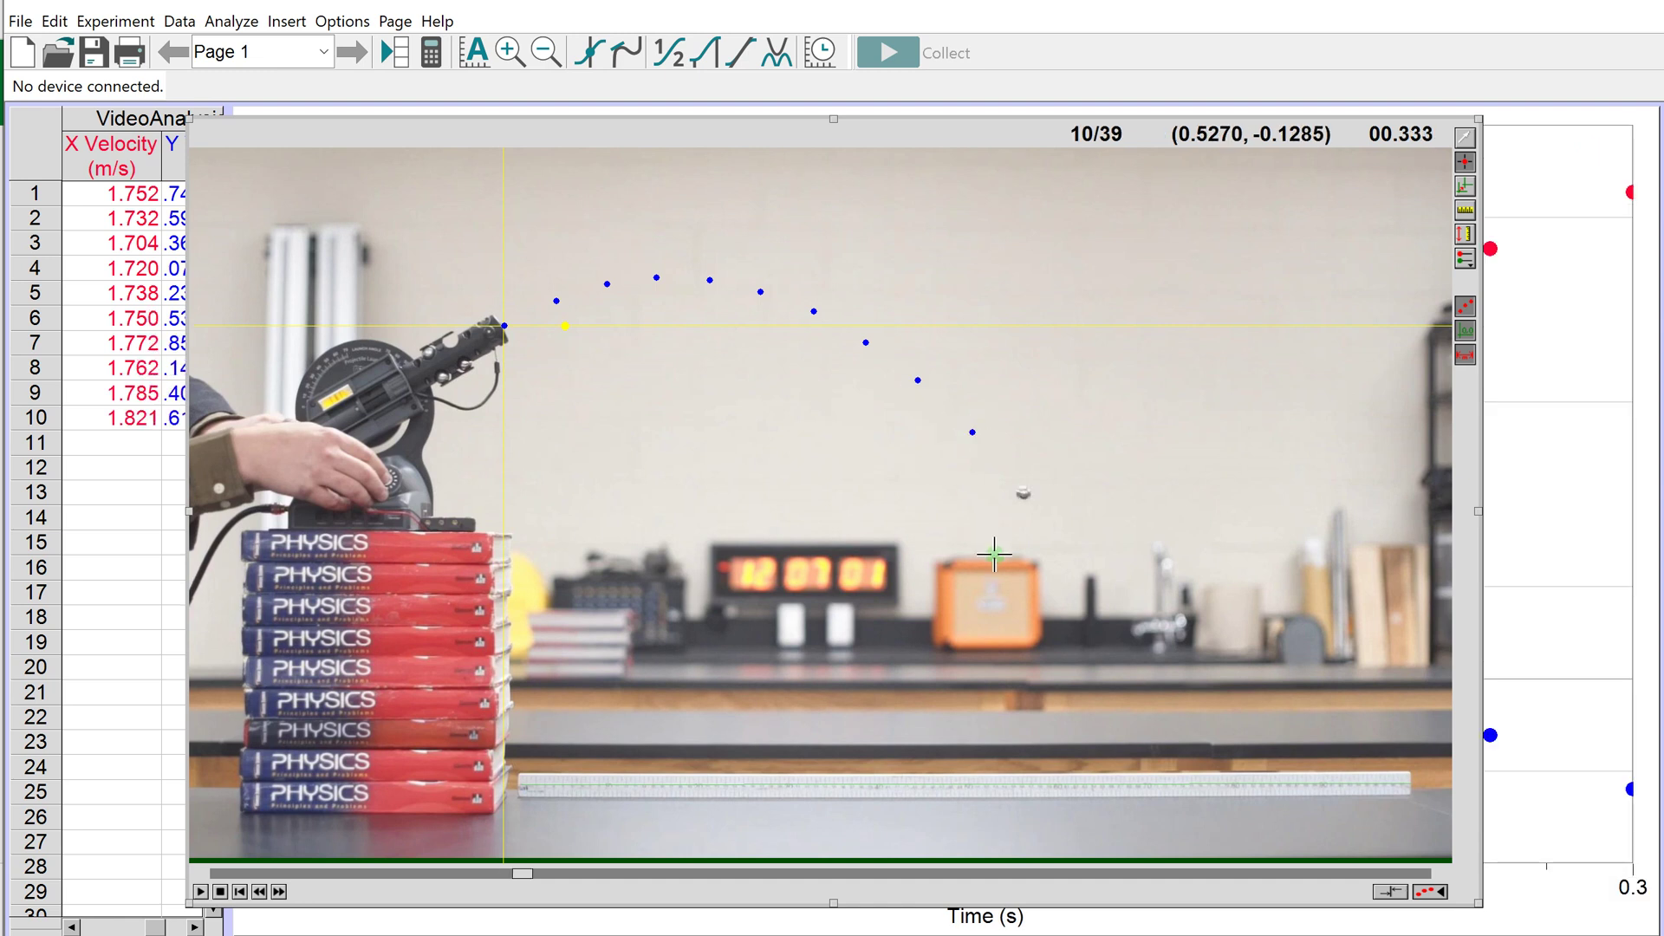
left_click(1022, 493)
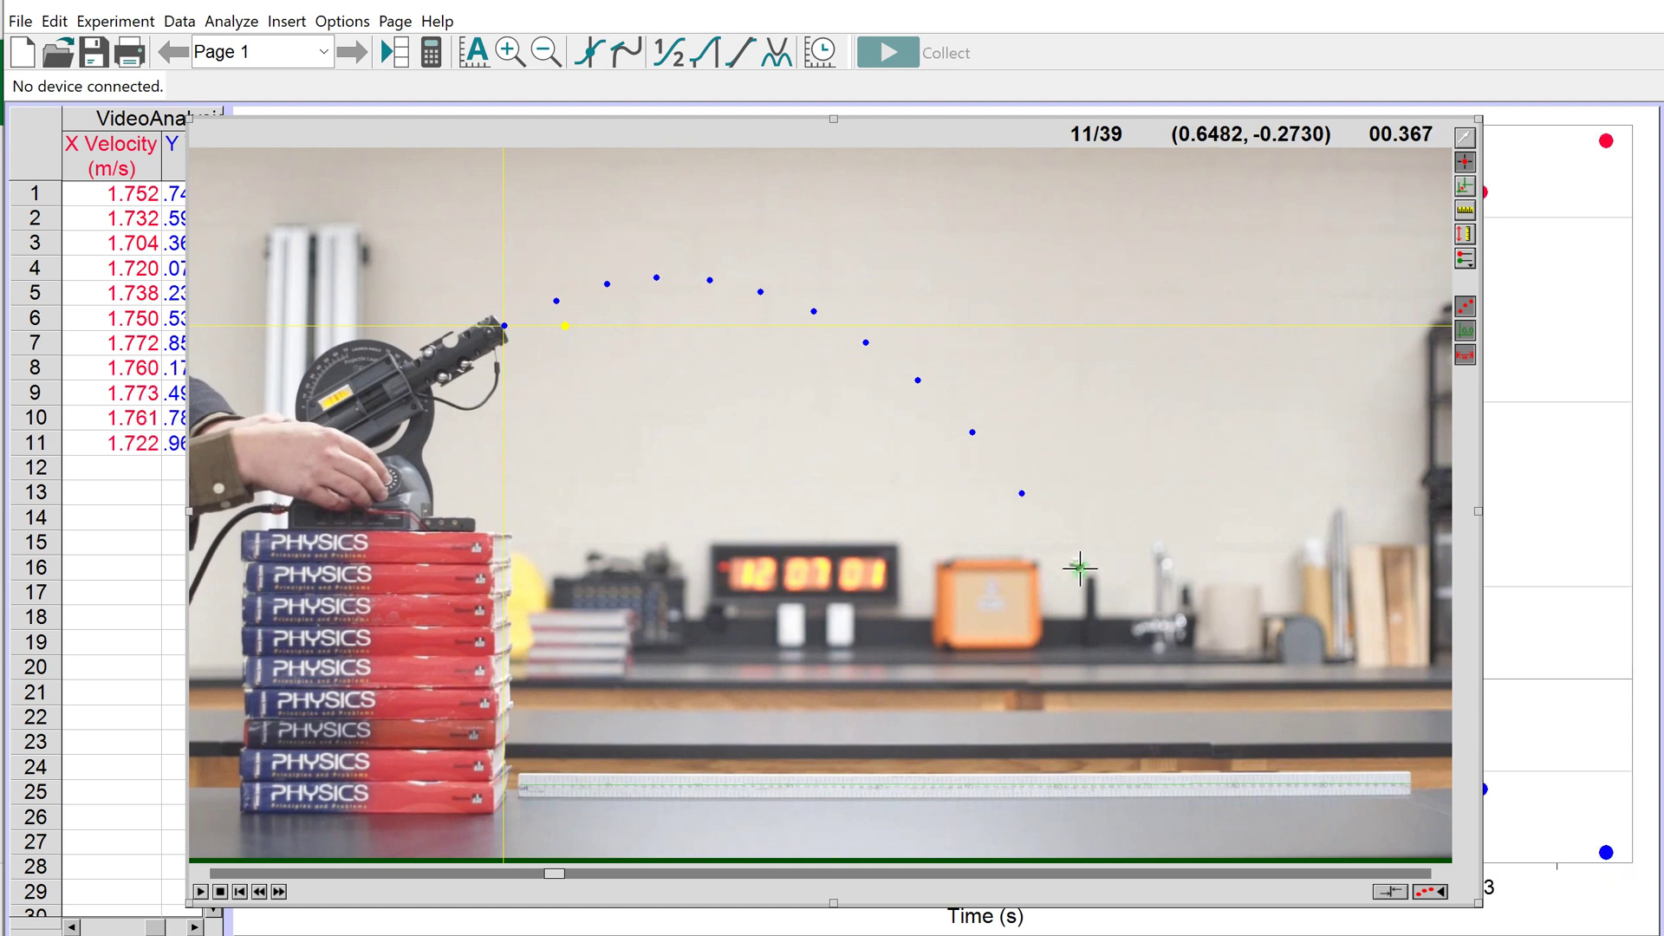
left_click(1078, 567)
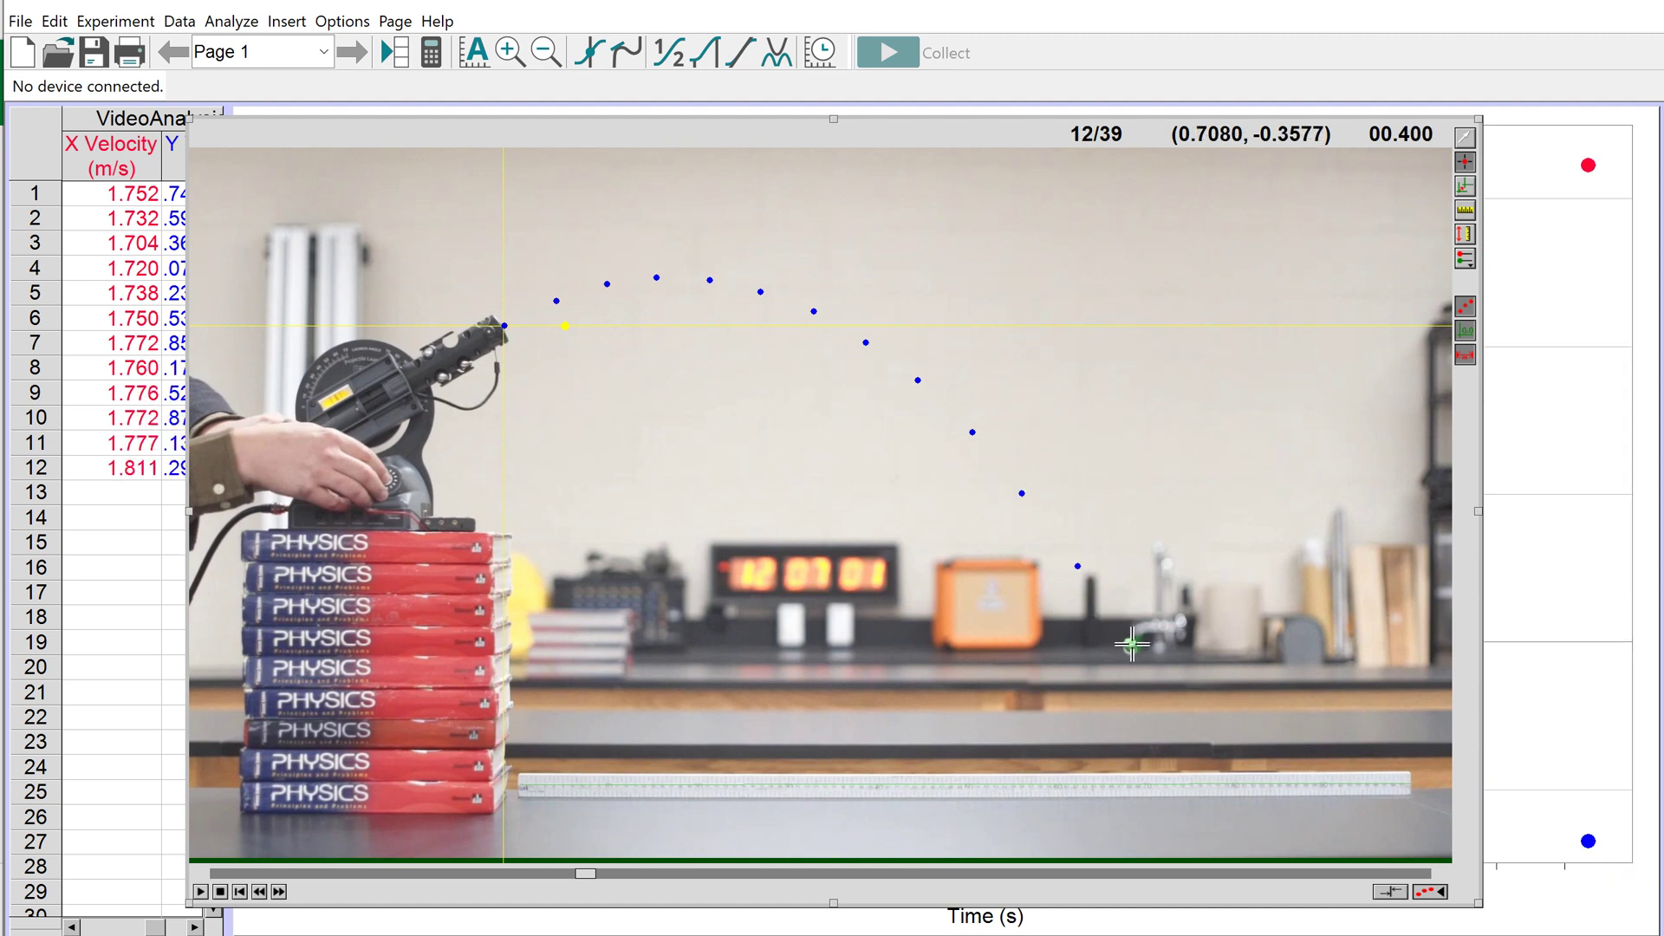
left_click(1131, 644)
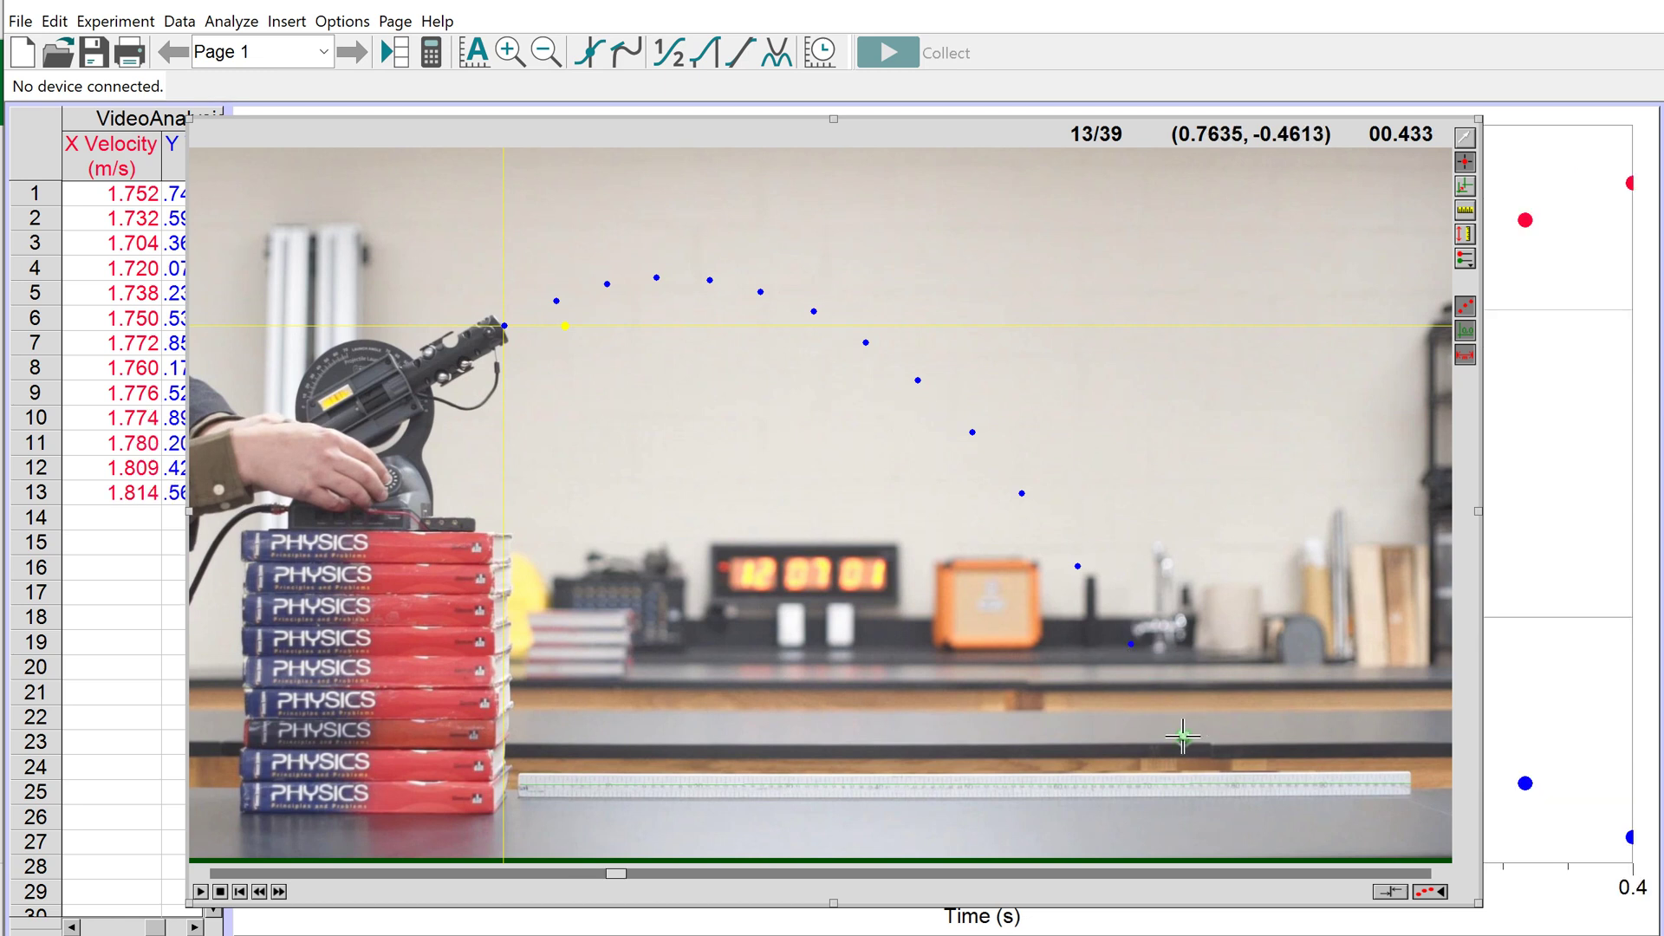
left_click(1183, 736)
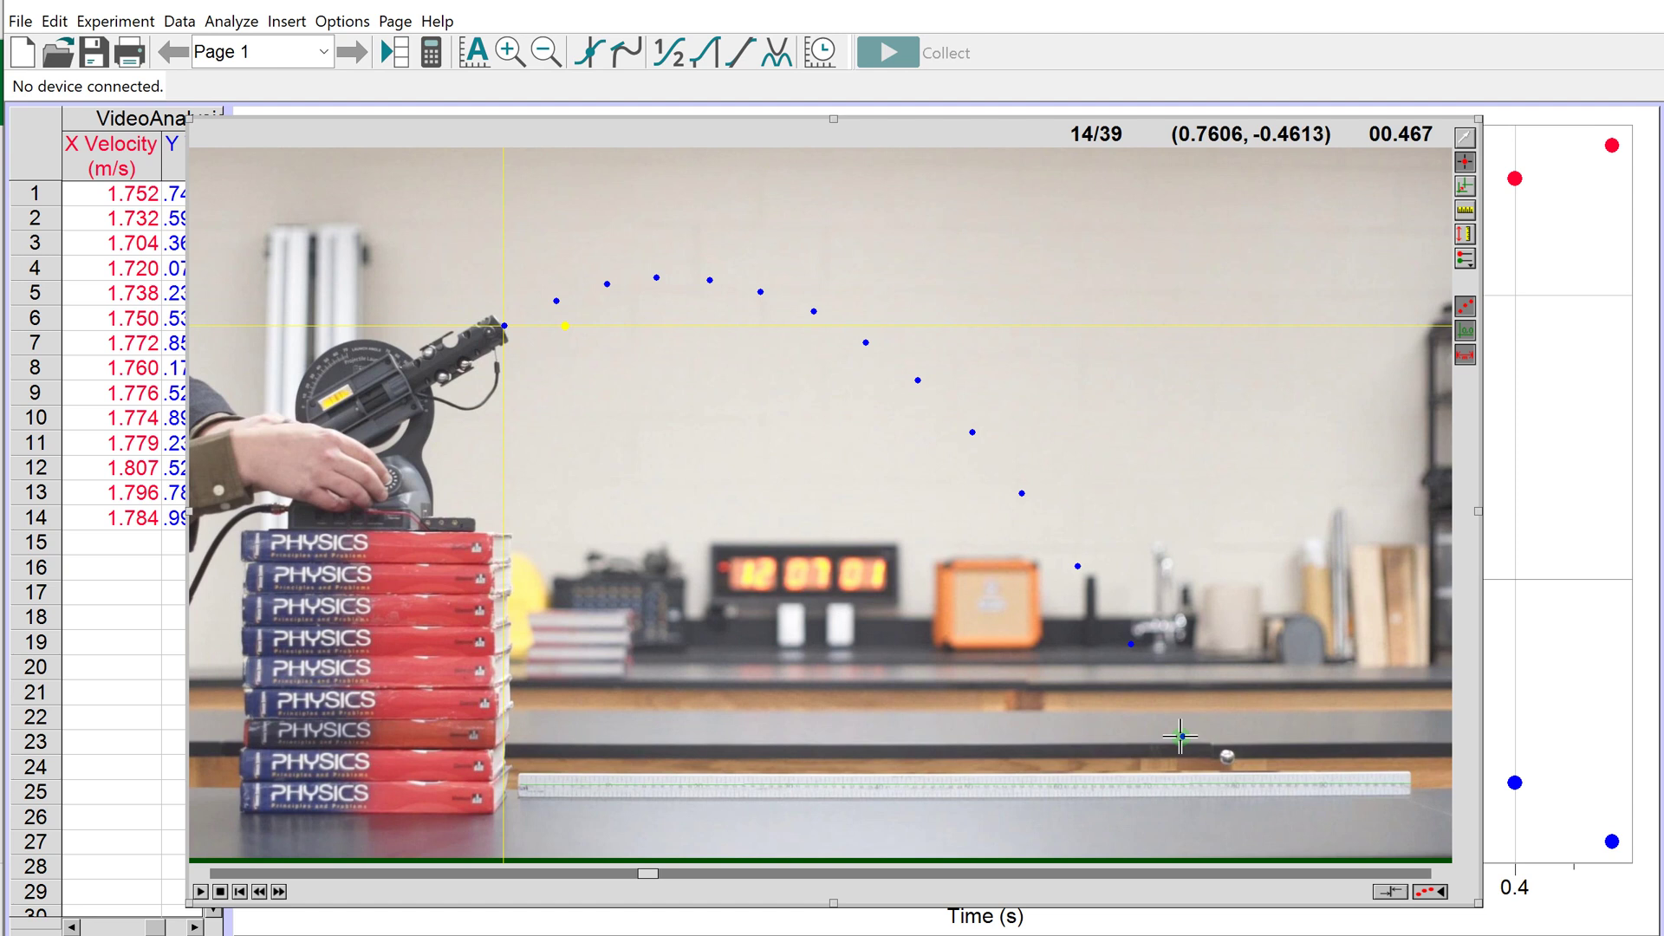
left_click(1181, 736)
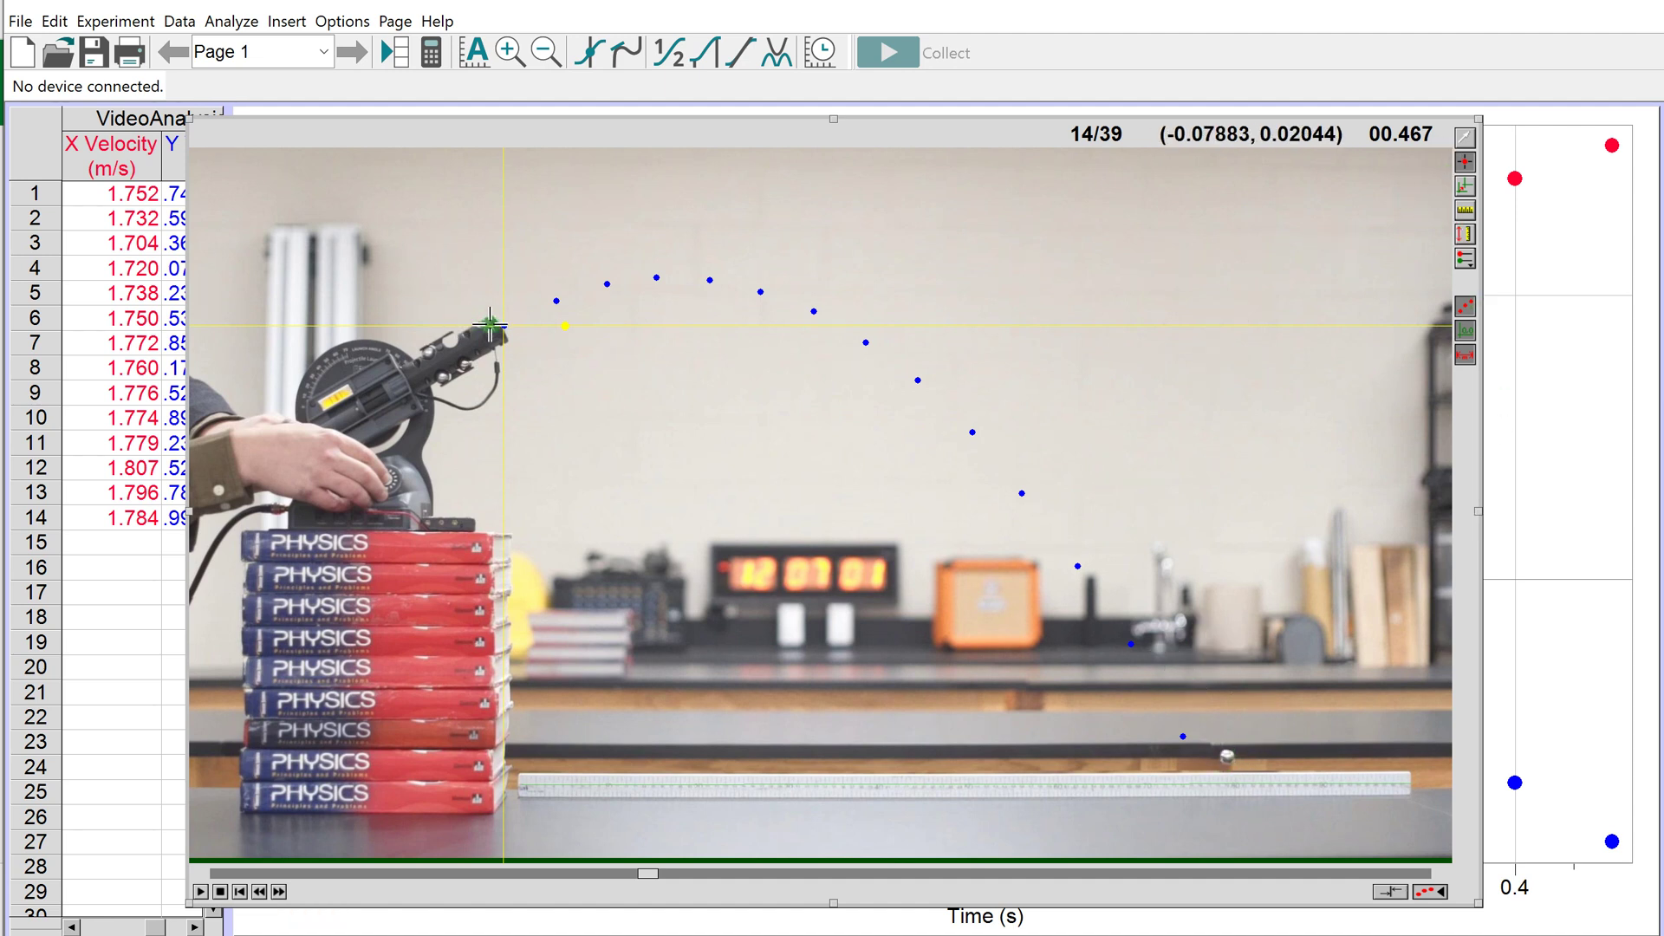
Step back to the clip's start, then forward to frame 14, checking each tracked point.
left_click(263, 893)
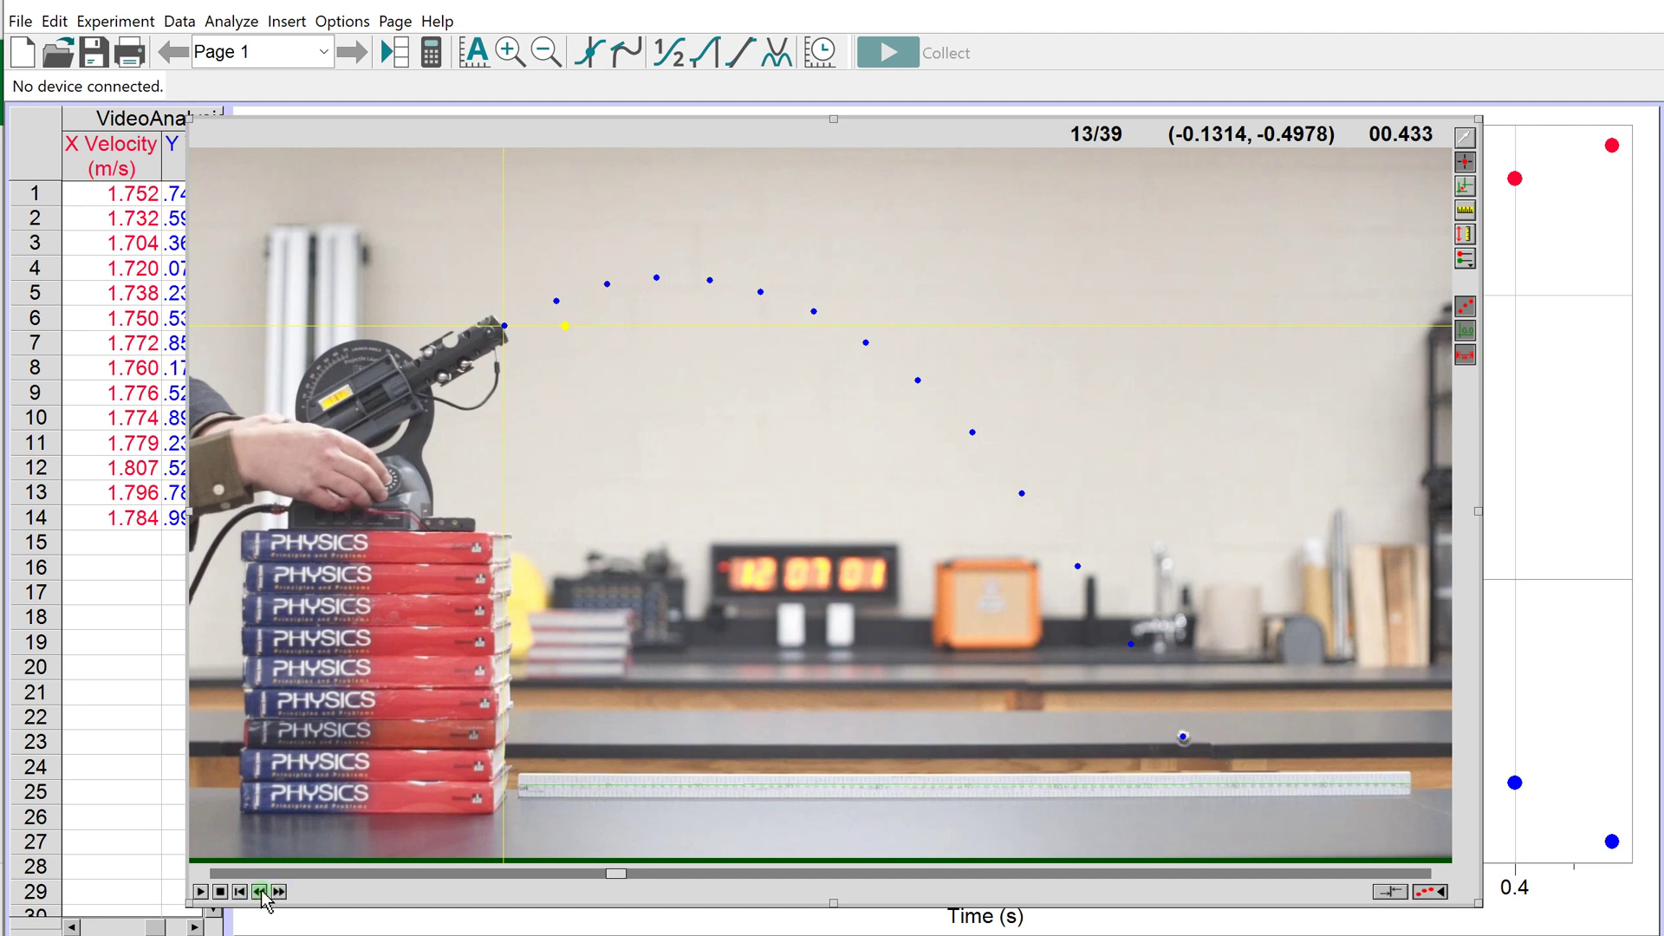
left_click(263, 893)
left_click(263, 893)
left_click(263, 893)
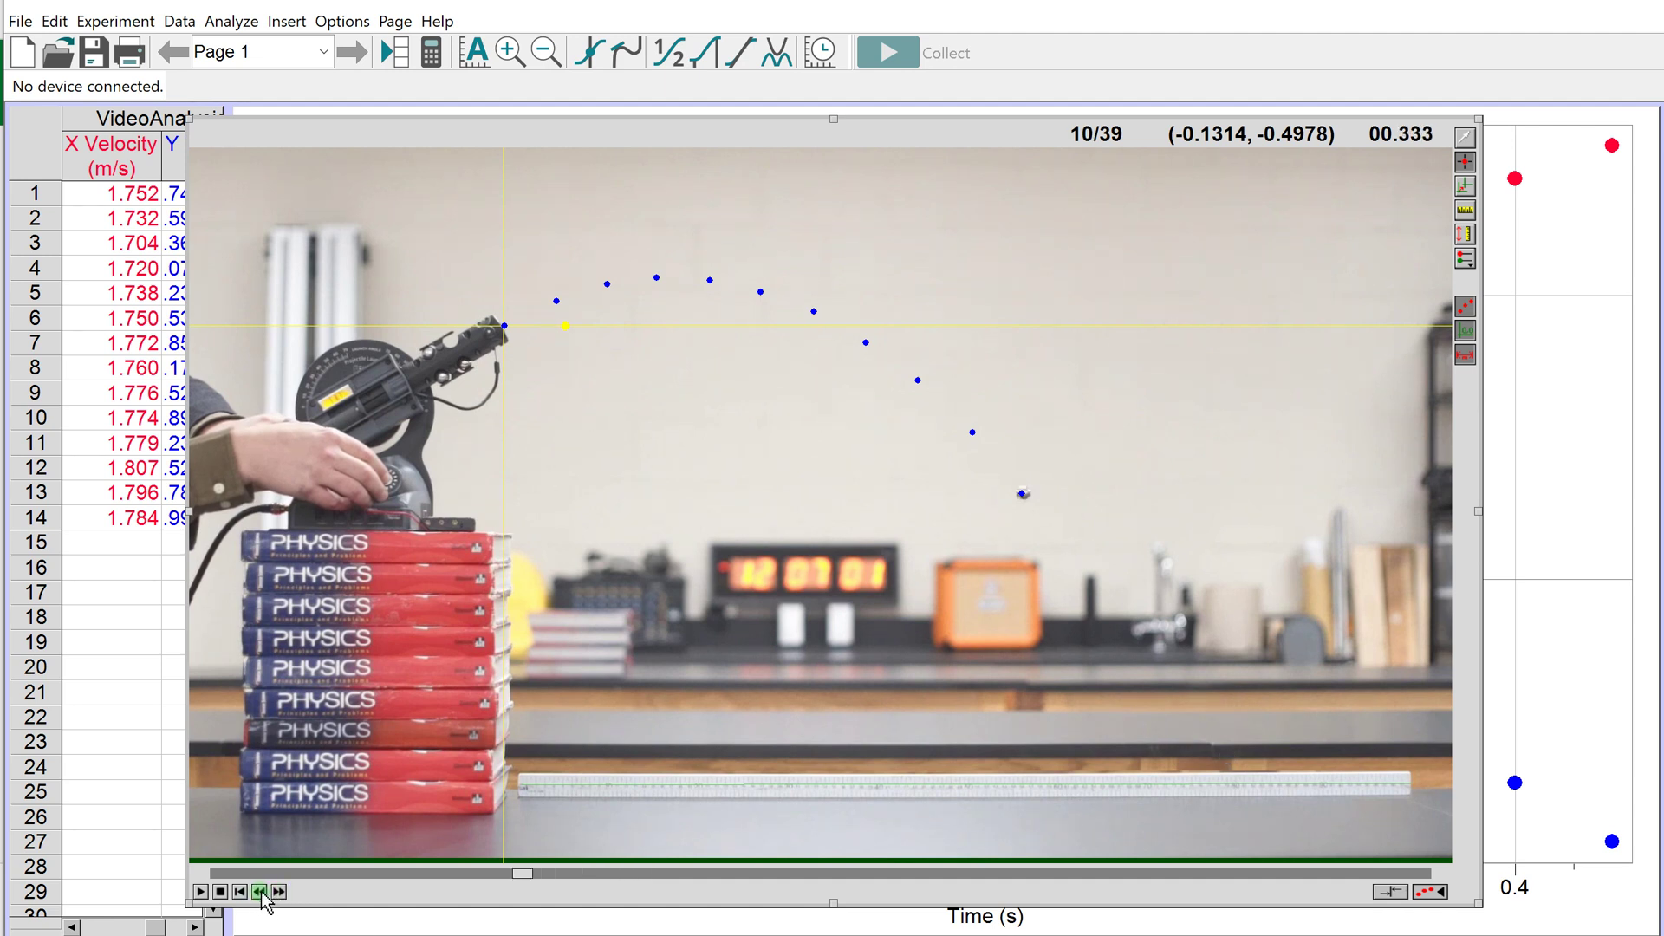
left_click(262, 893)
left_click(263, 893)
left_click(262, 893)
left_click(262, 893)
left_click(263, 893)
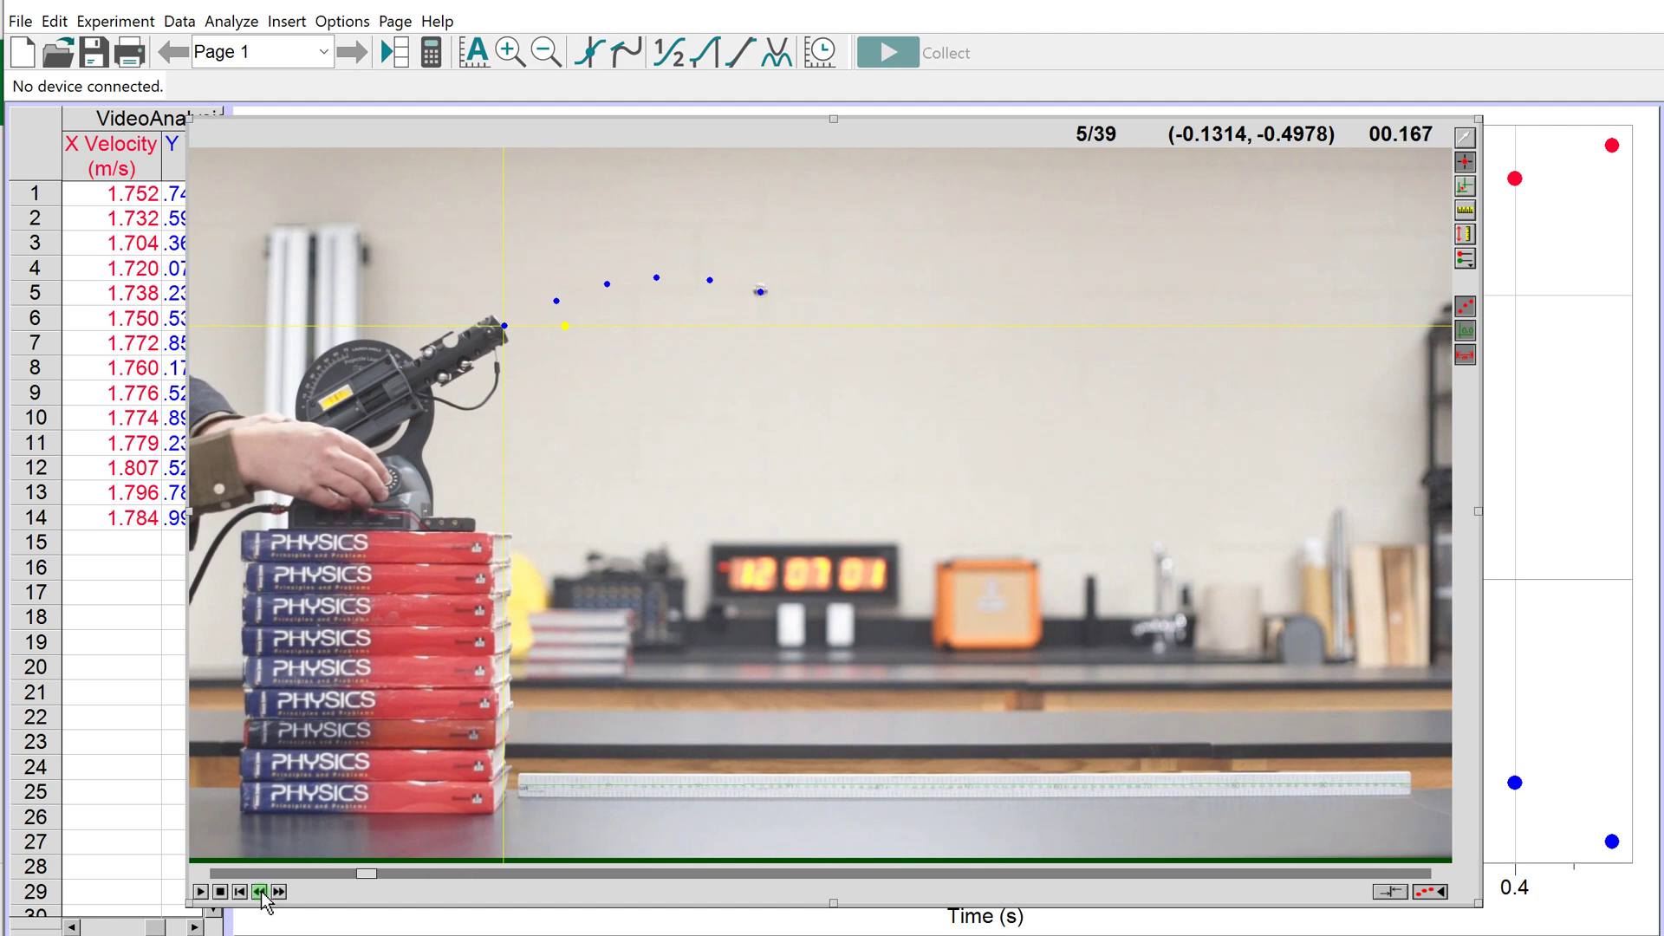
left_click(263, 894)
left_click(260, 892)
left_click(260, 893)
left_click(260, 893)
left_click(259, 893)
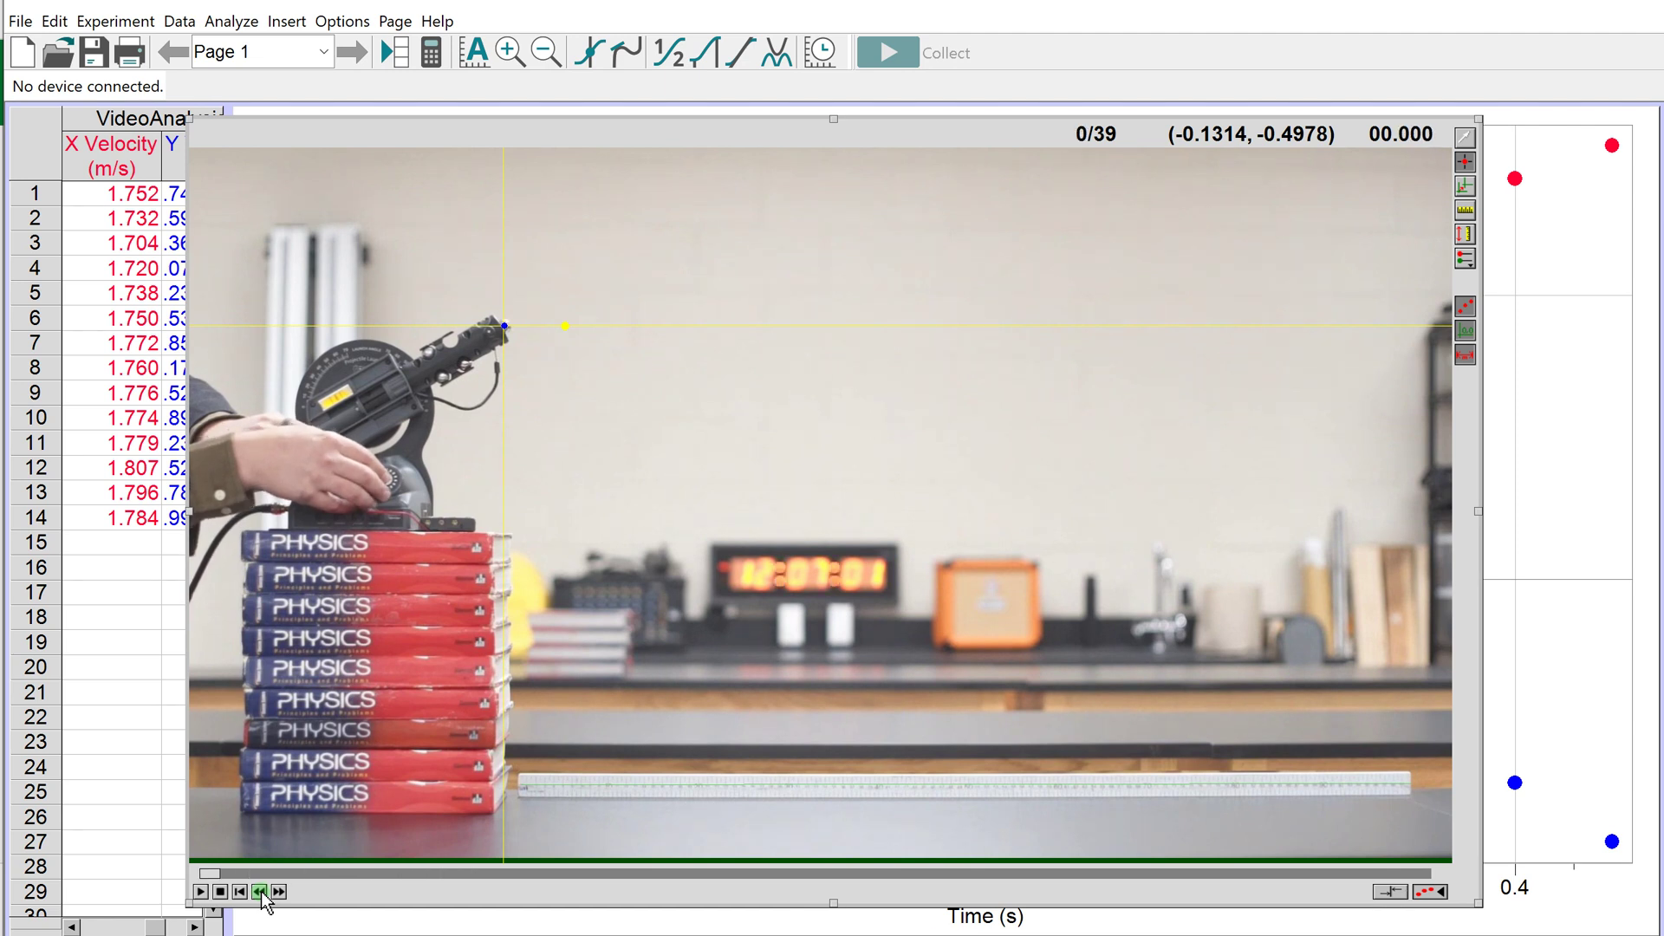
left_click(279, 893)
left_click(279, 893)
left_click(279, 893)
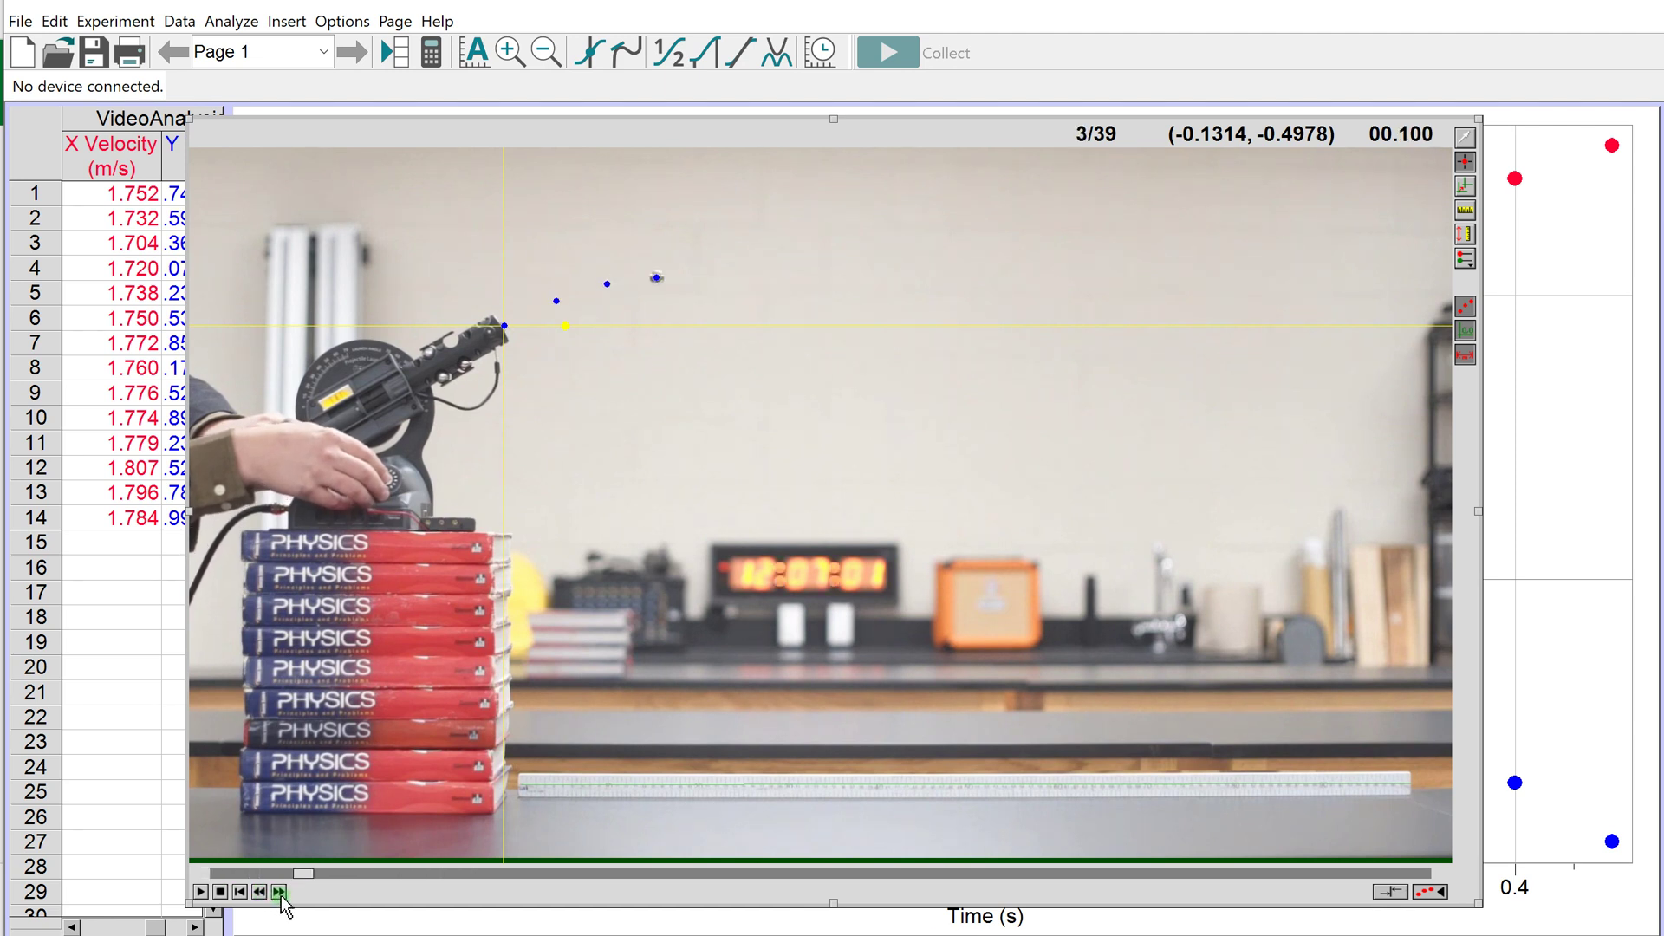
left_click(279, 893)
left_click(279, 892)
left_click(279, 892)
left_click(279, 893)
left_click(279, 892)
left_click(279, 892)
left_click(279, 892)
left_click(279, 893)
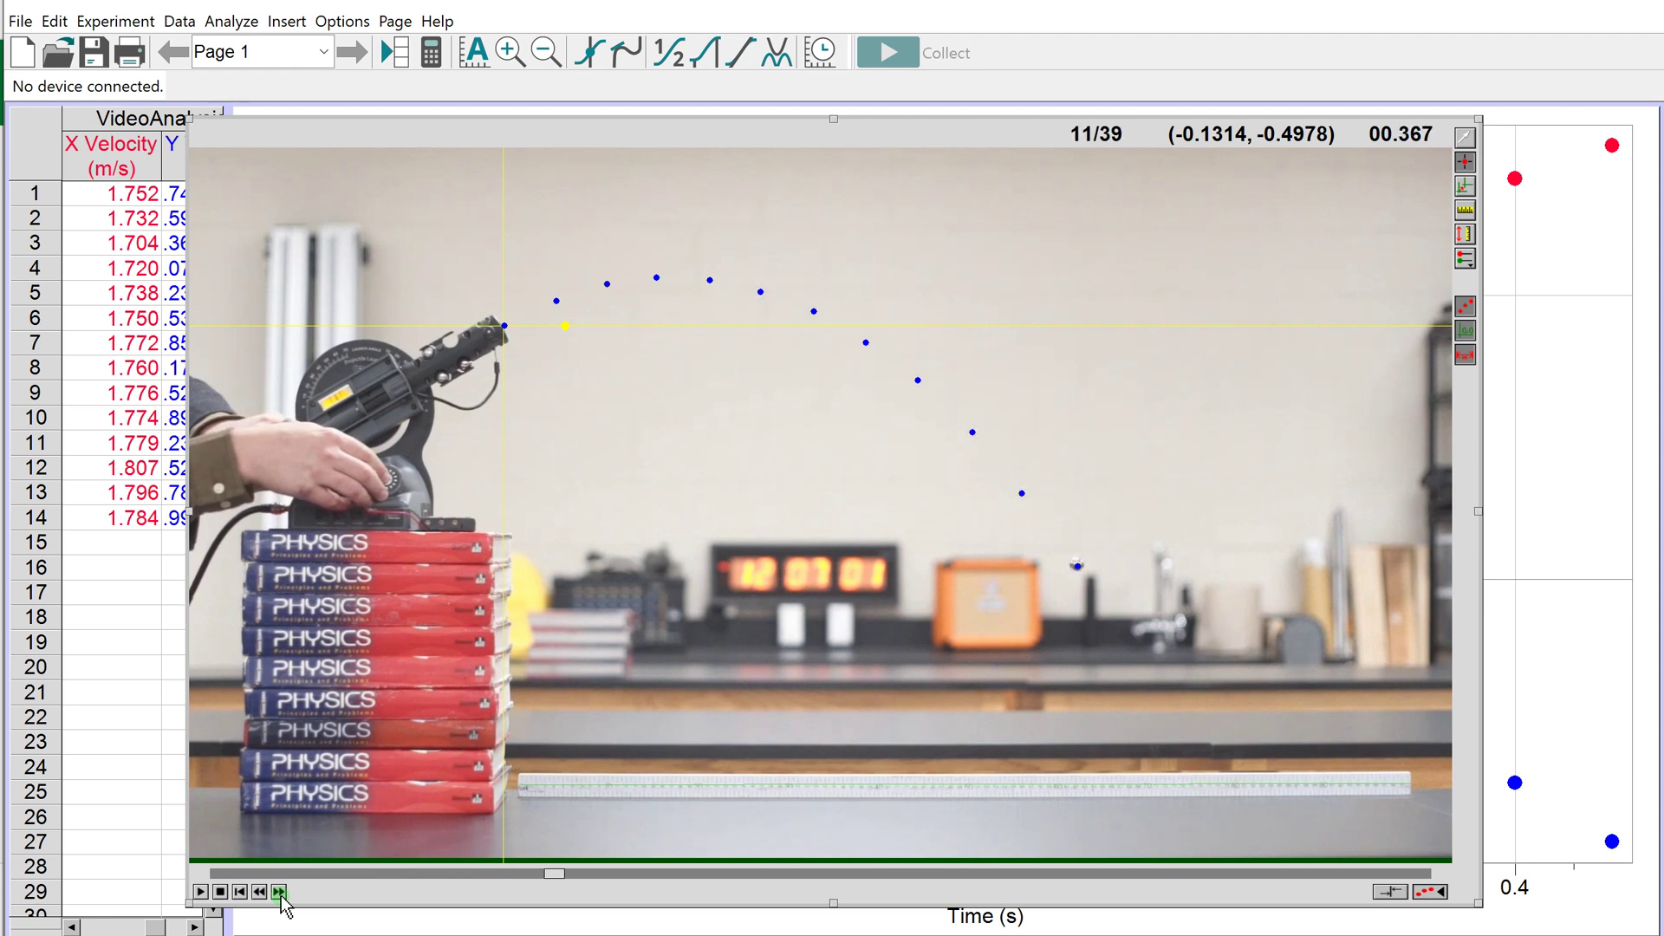
left_click(279, 892)
left_click(279, 892)
left_click(279, 893)
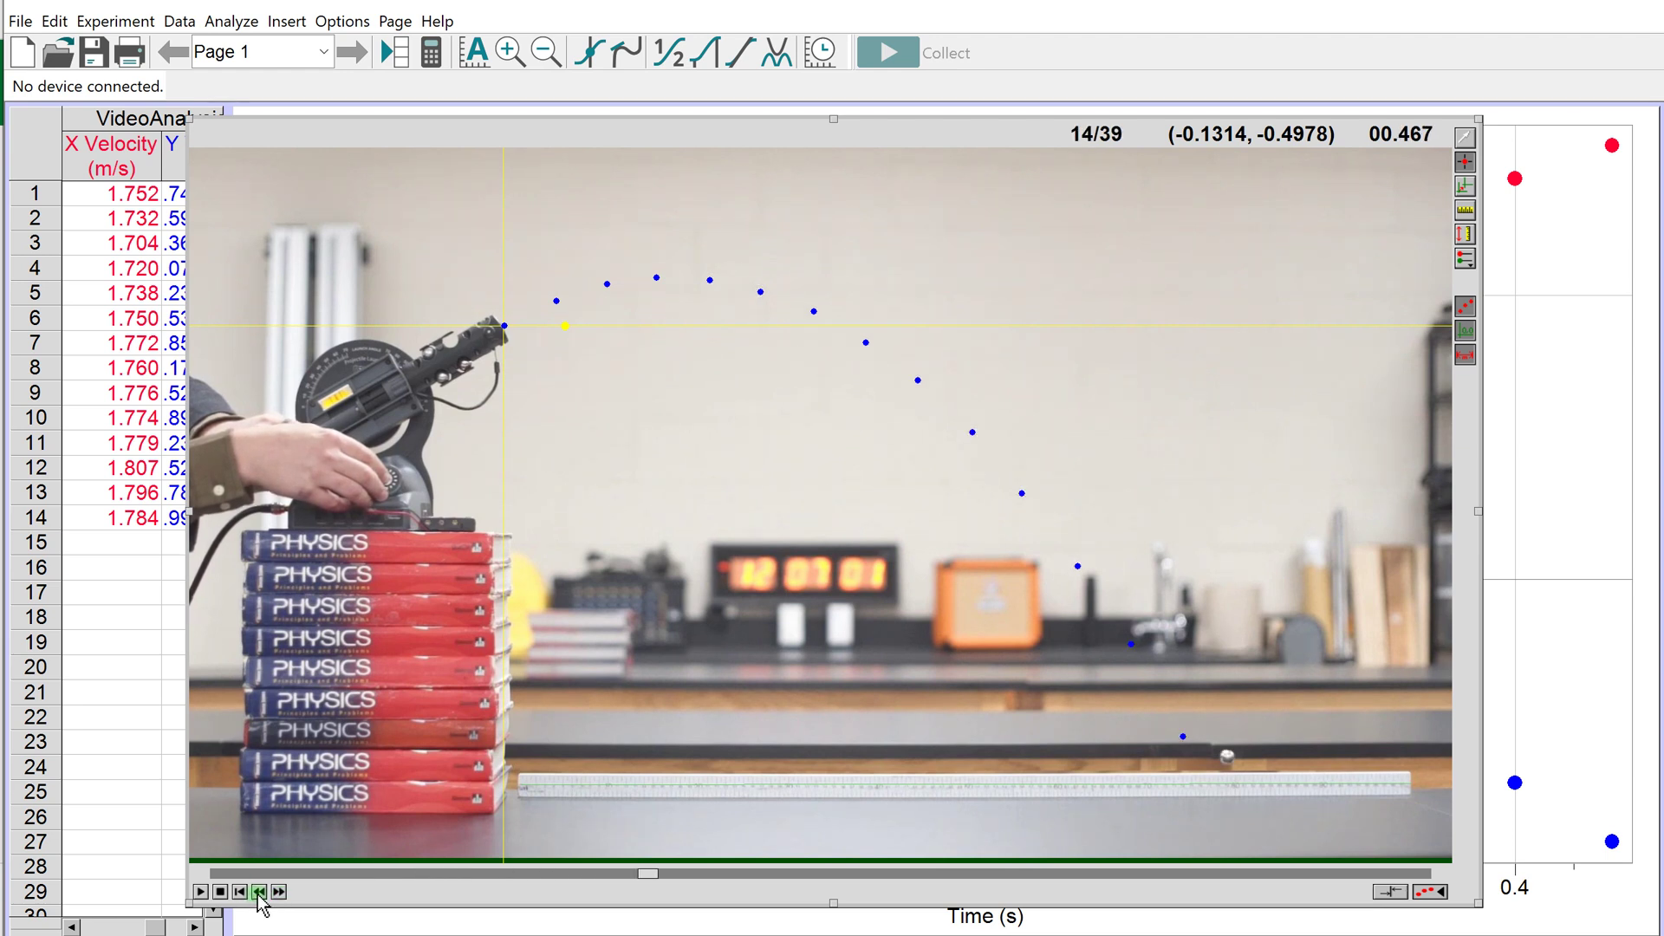
Step back a few frames, then play the whole clip through to frame 39.
left_click(260, 892)
left_click(260, 893)
left_click(260, 893)
left_click(260, 893)
left_click(260, 893)
left_click(260, 893)
left_click(260, 893)
left_click(259, 893)
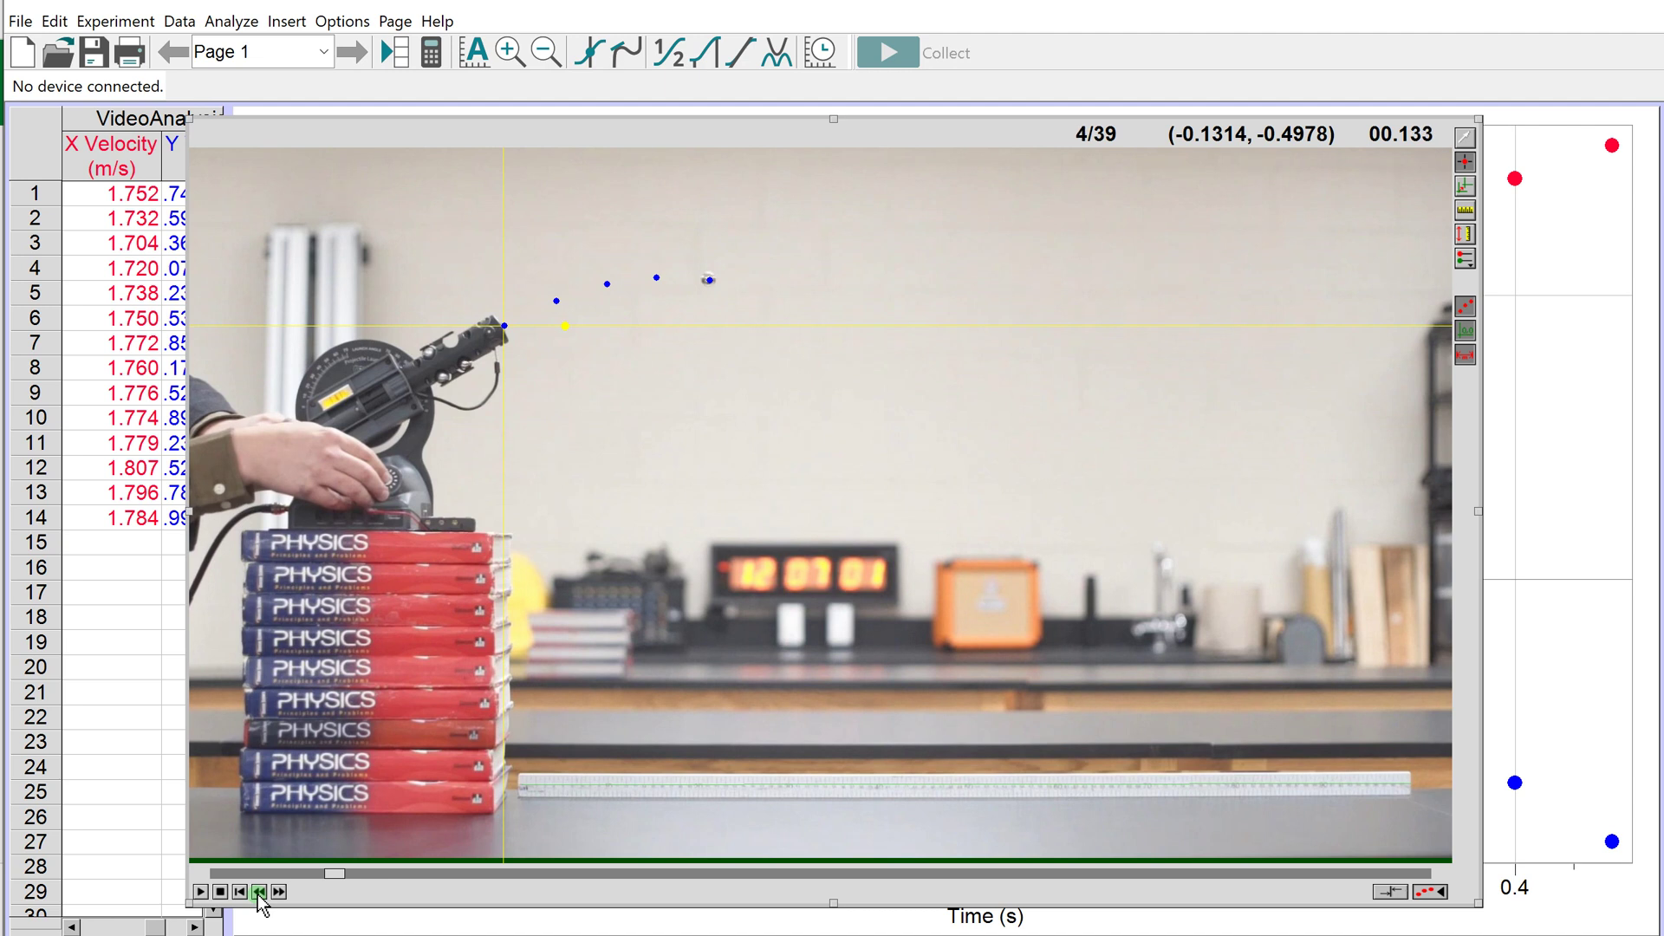
left_click(260, 892)
left_click(260, 892)
left_click(260, 893)
left_click(260, 892)
left_click(200, 892)
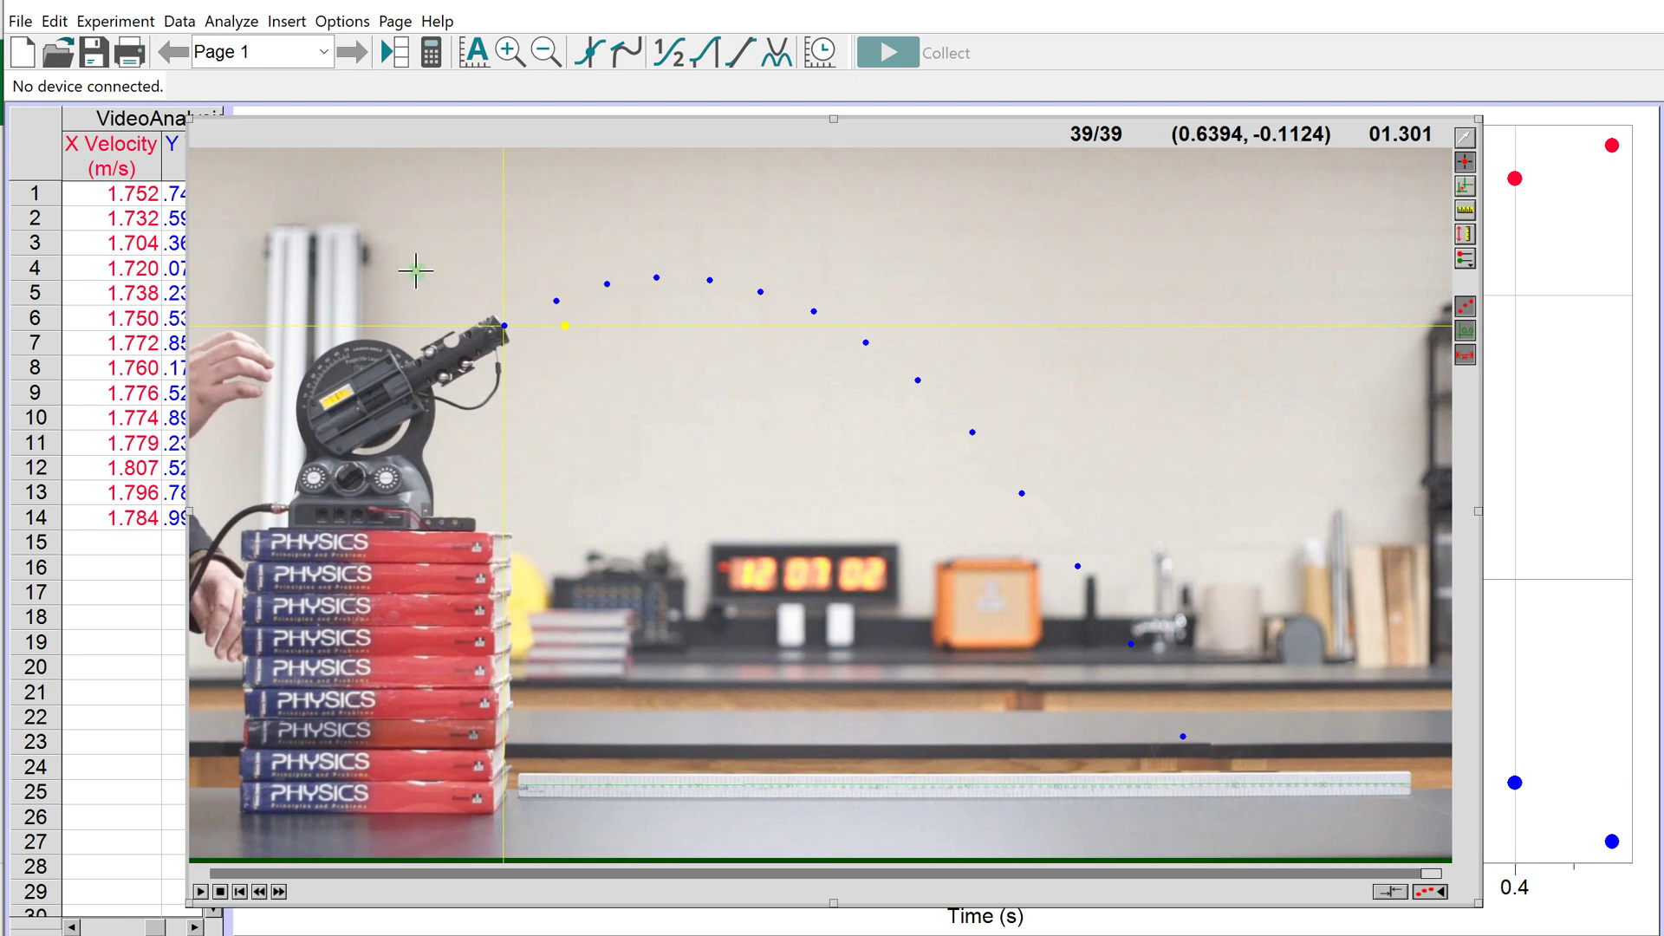
left_click(395, 22)
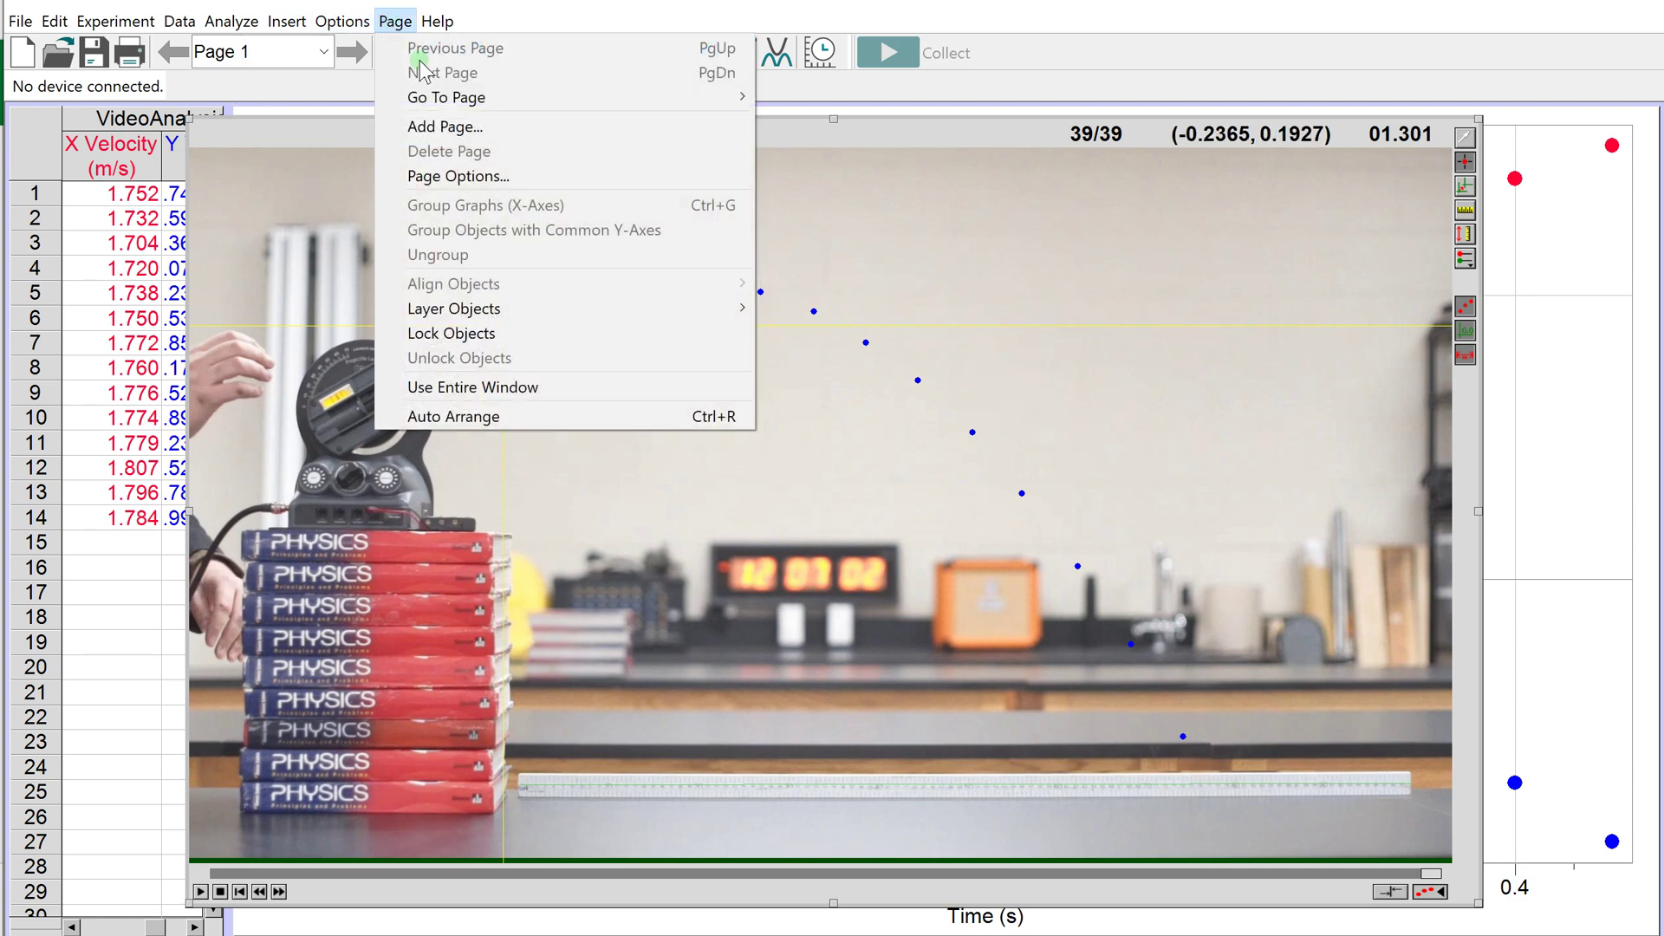
Auto-arrange the page, undo the stray point at 1.3 s, and replay the video.
left_click(529, 416)
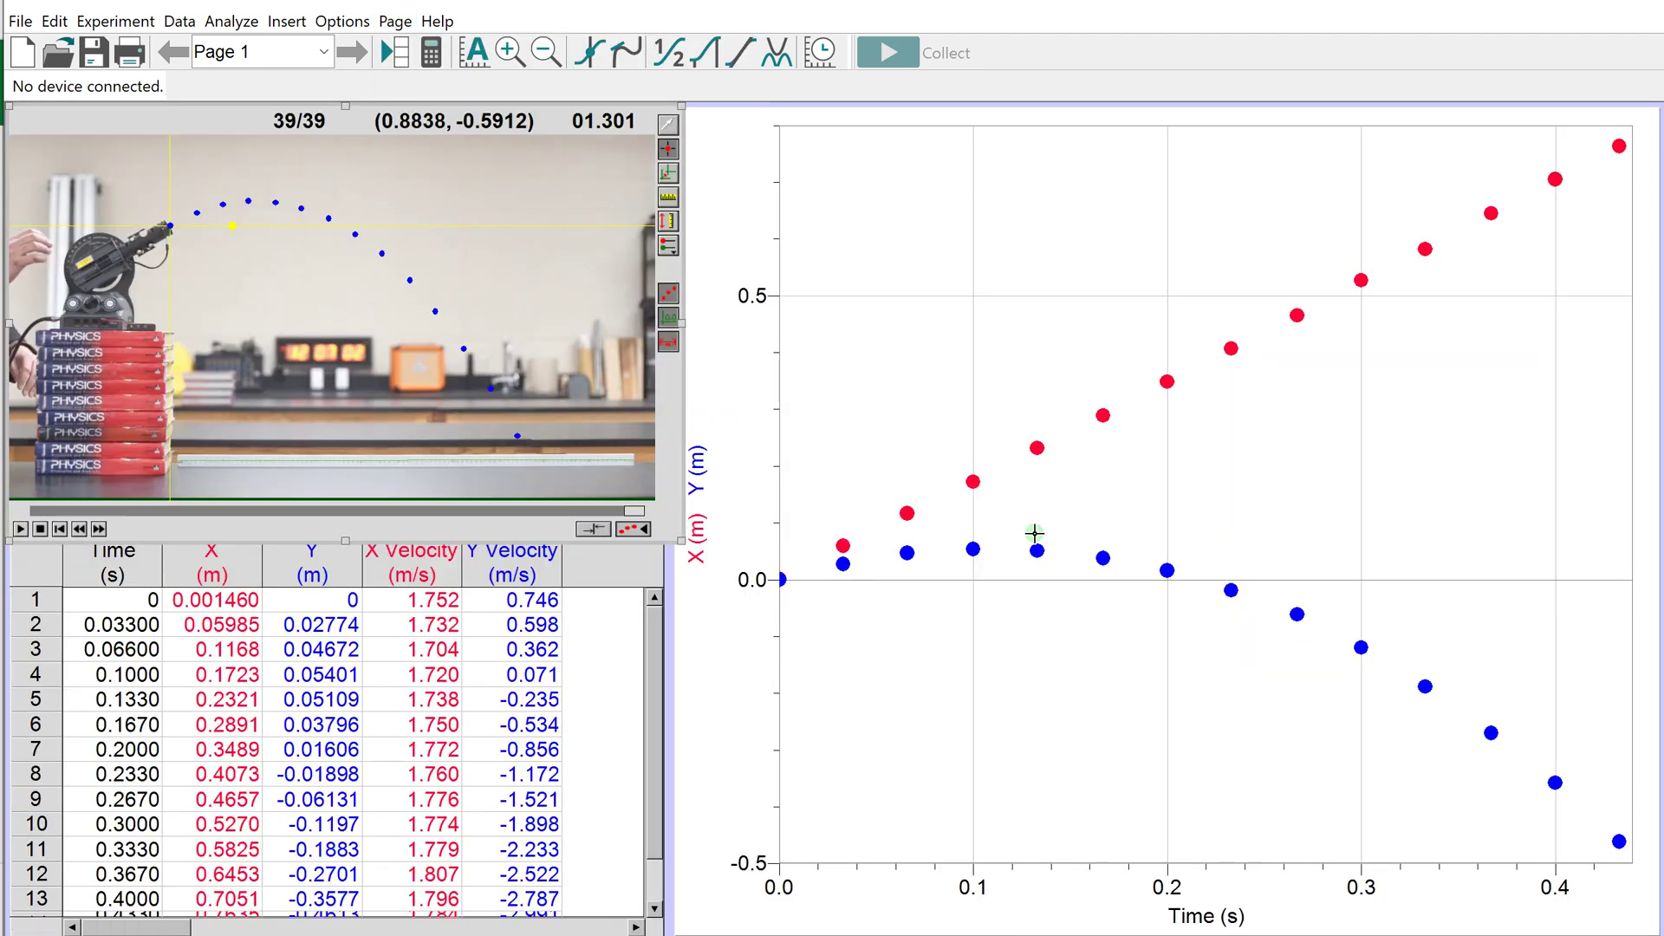
left_click(448, 189)
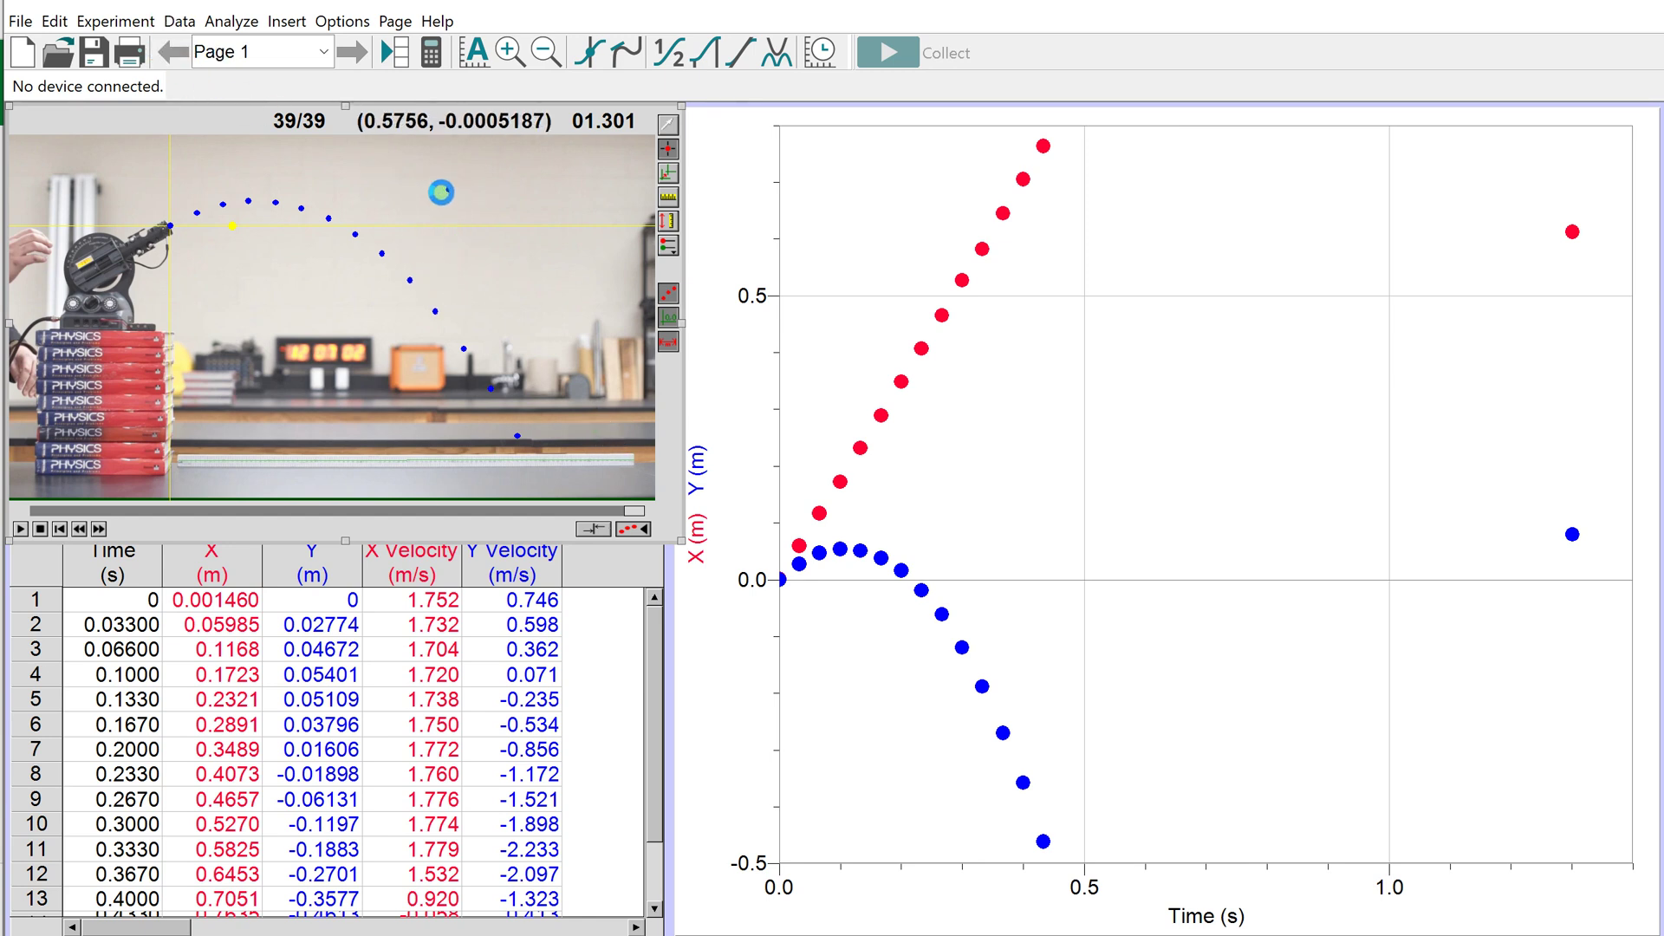
key("ctrl+z")
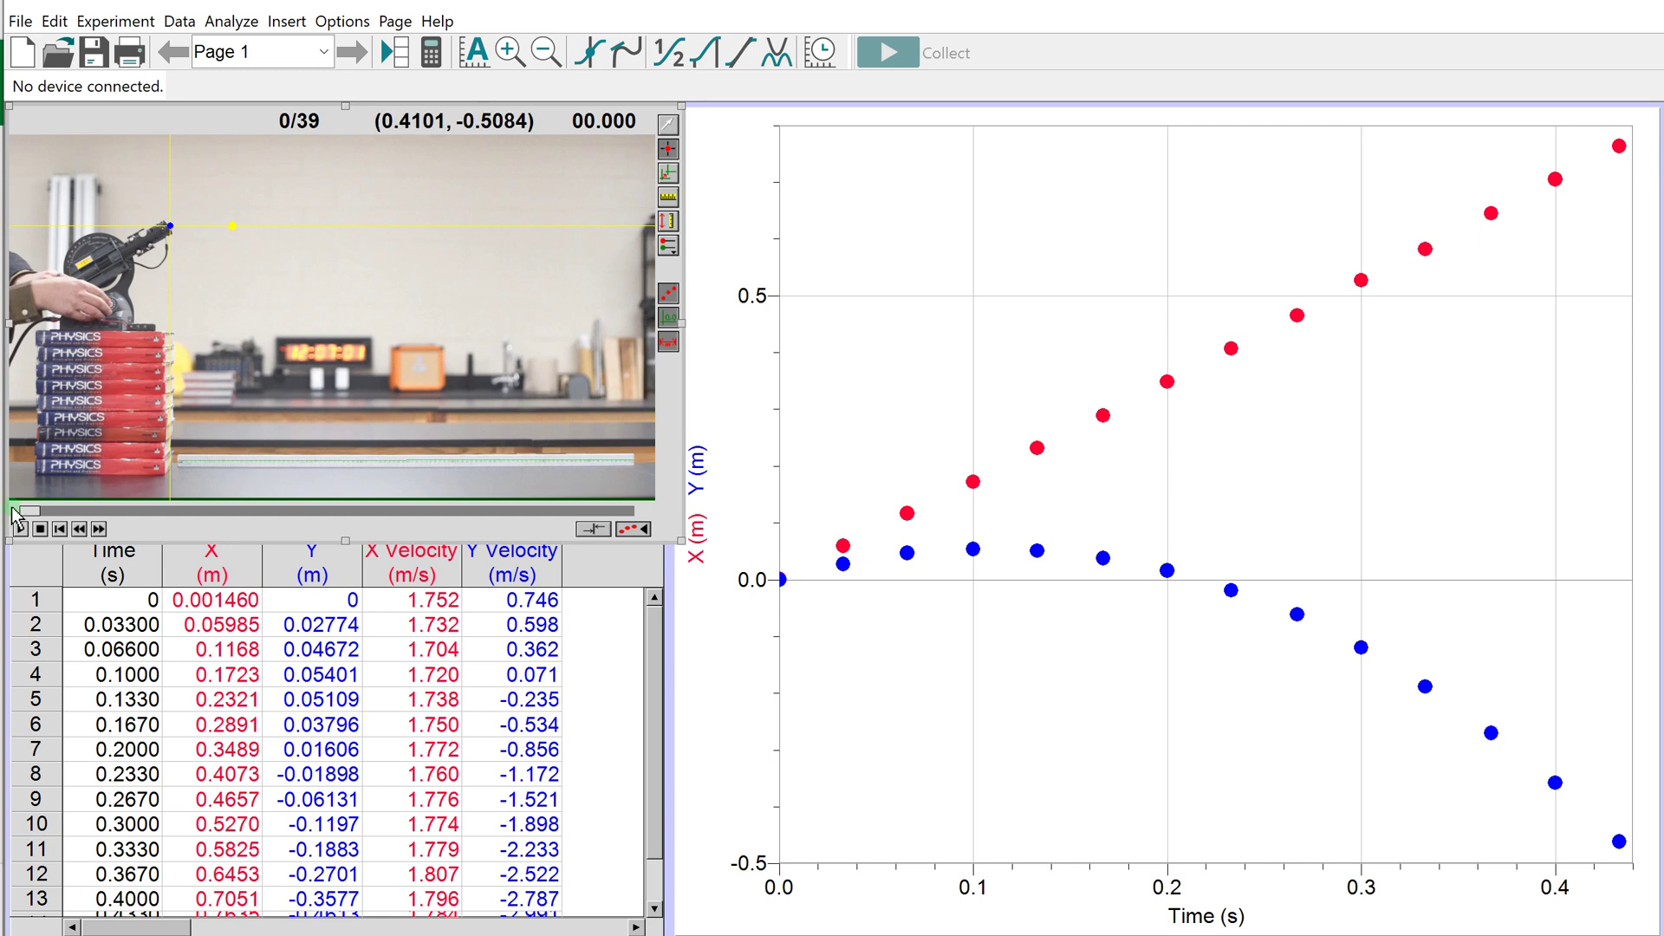
left_click(20, 529)
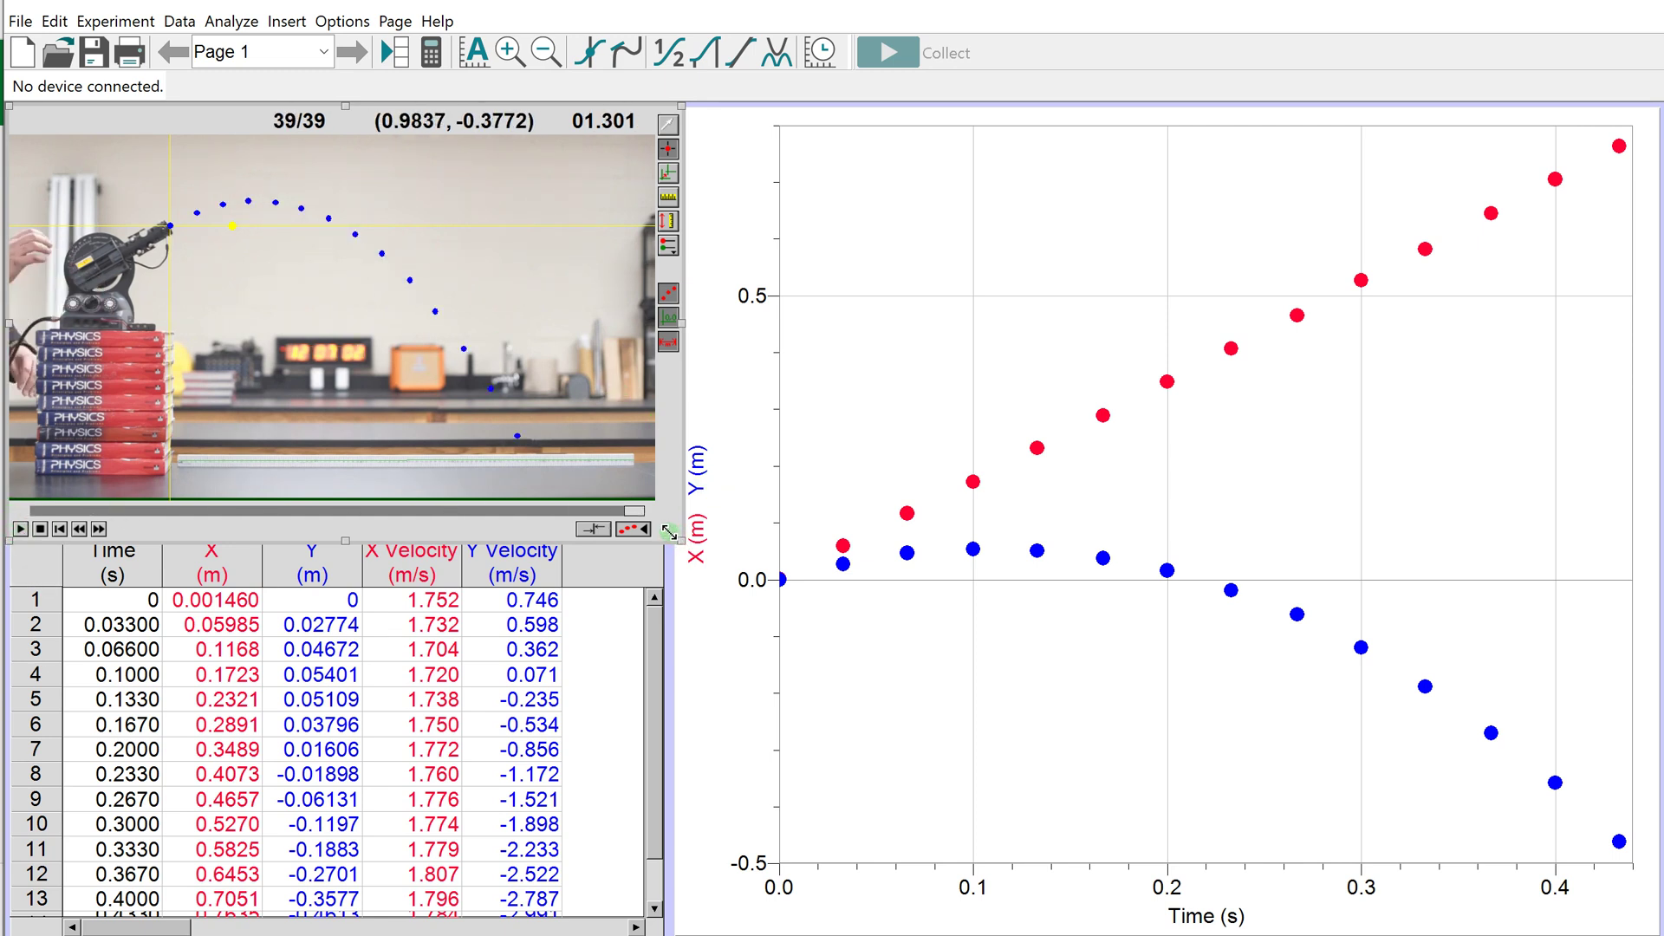
Shrink the video panel and nudge it right so the VideoAnalysis title shows.
left_click_drag(669, 532, 617, 504)
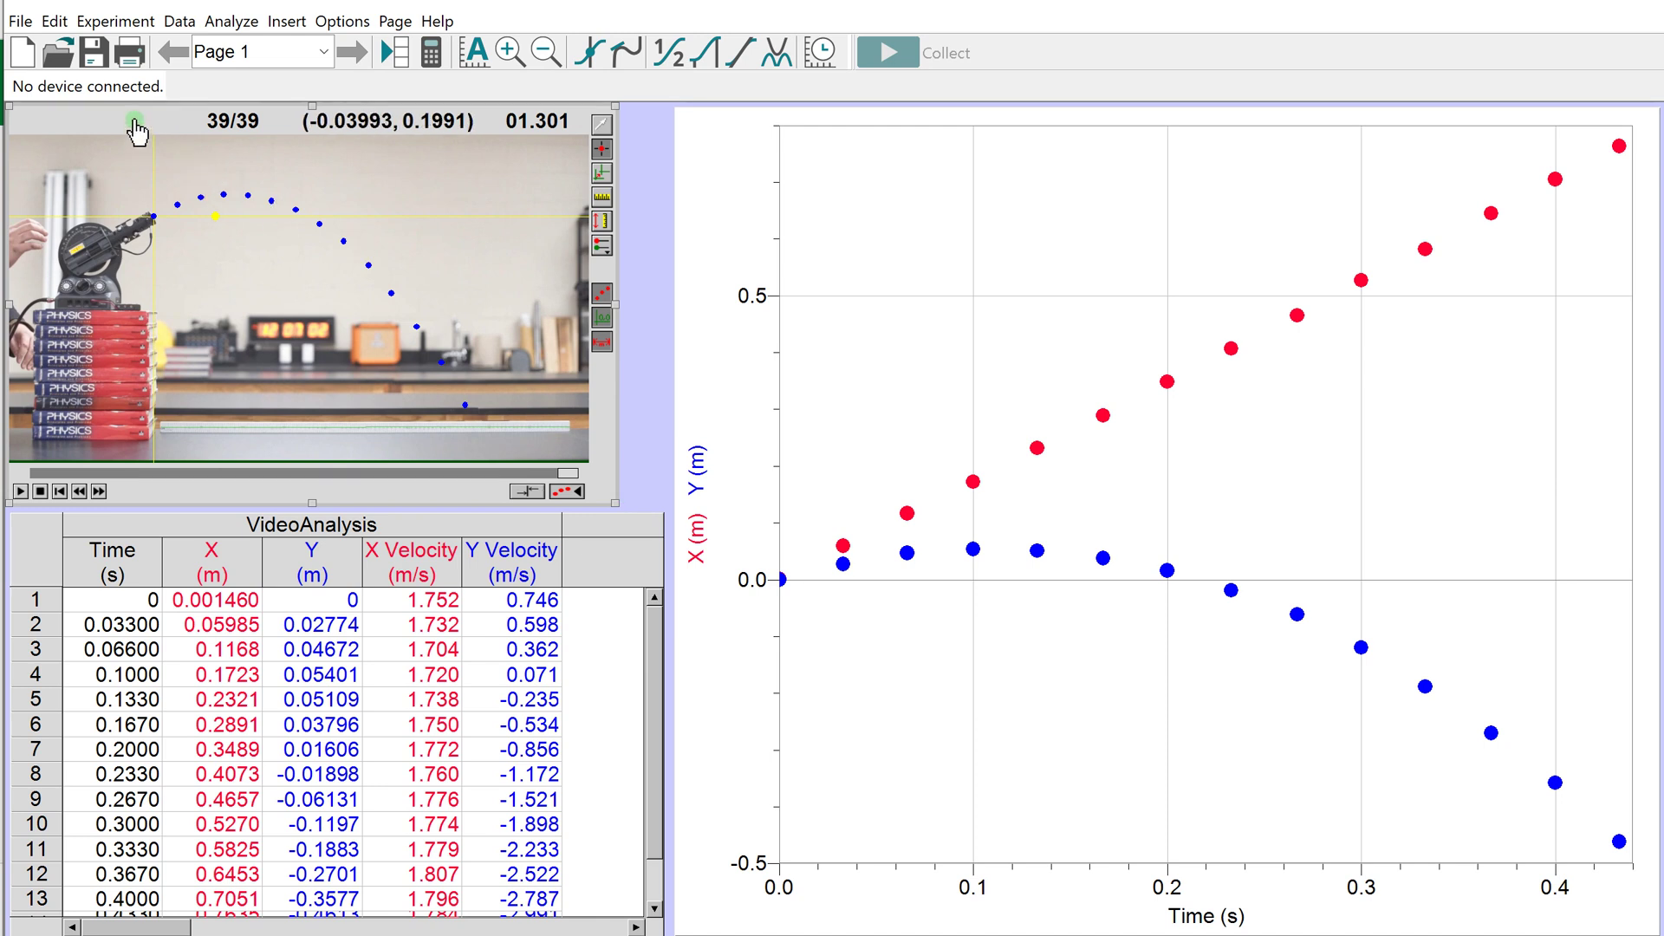
left_click_drag(136, 130, 175, 130)
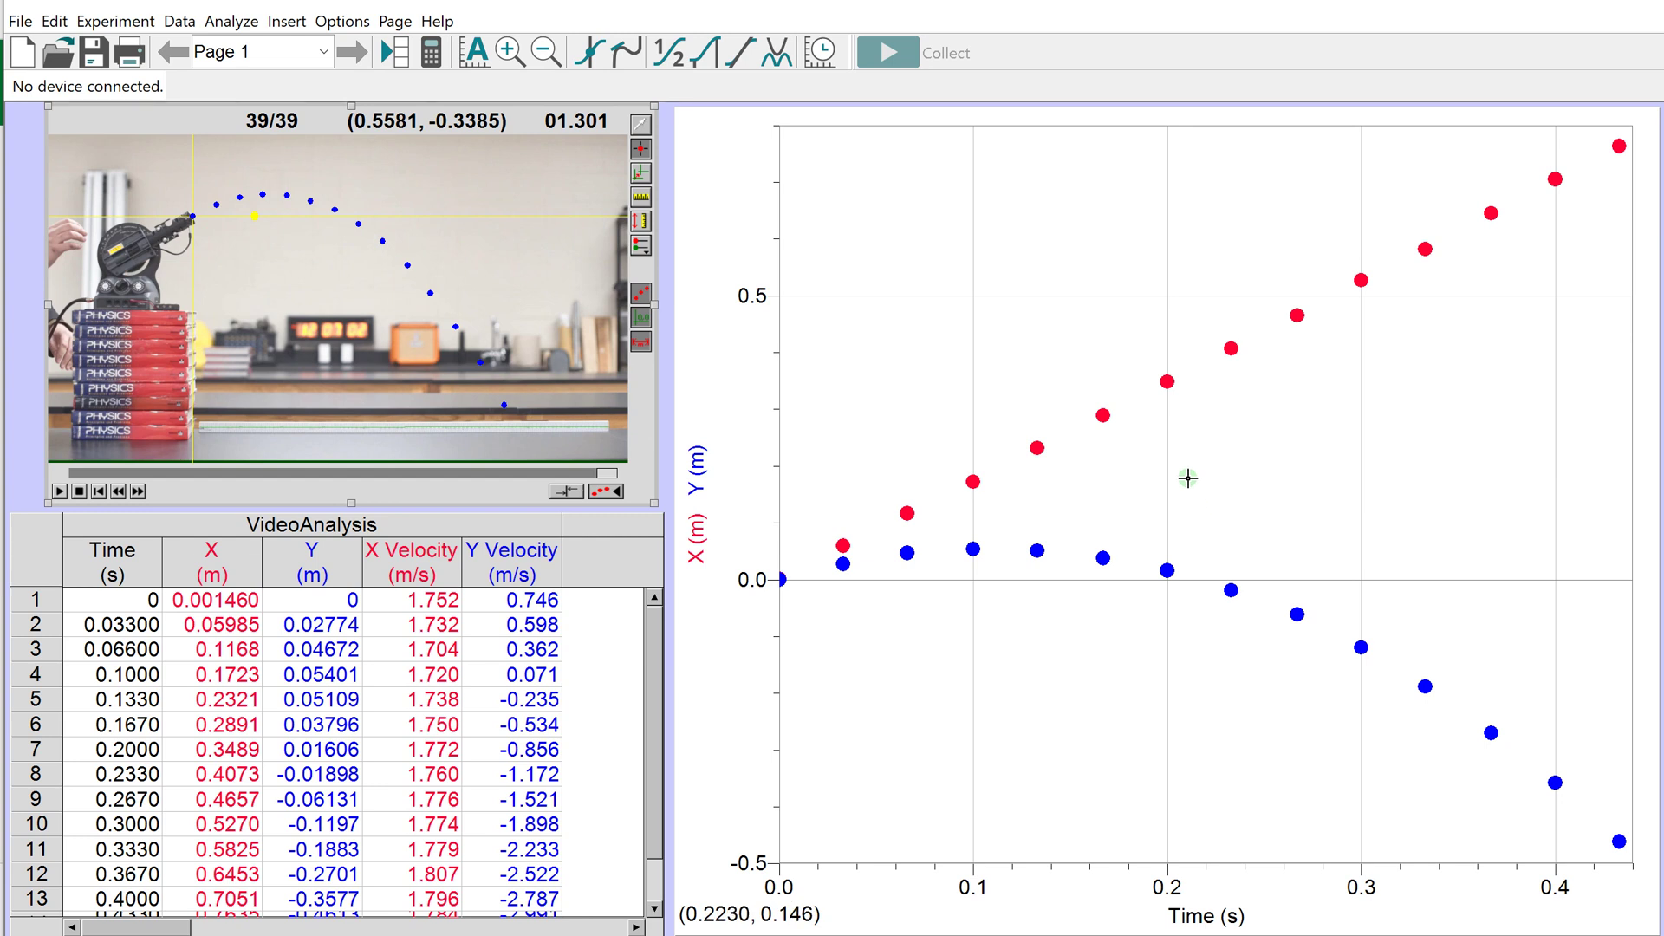
Add a second graph and auto-arrange the video, table and both graphs.
left_click(287, 21)
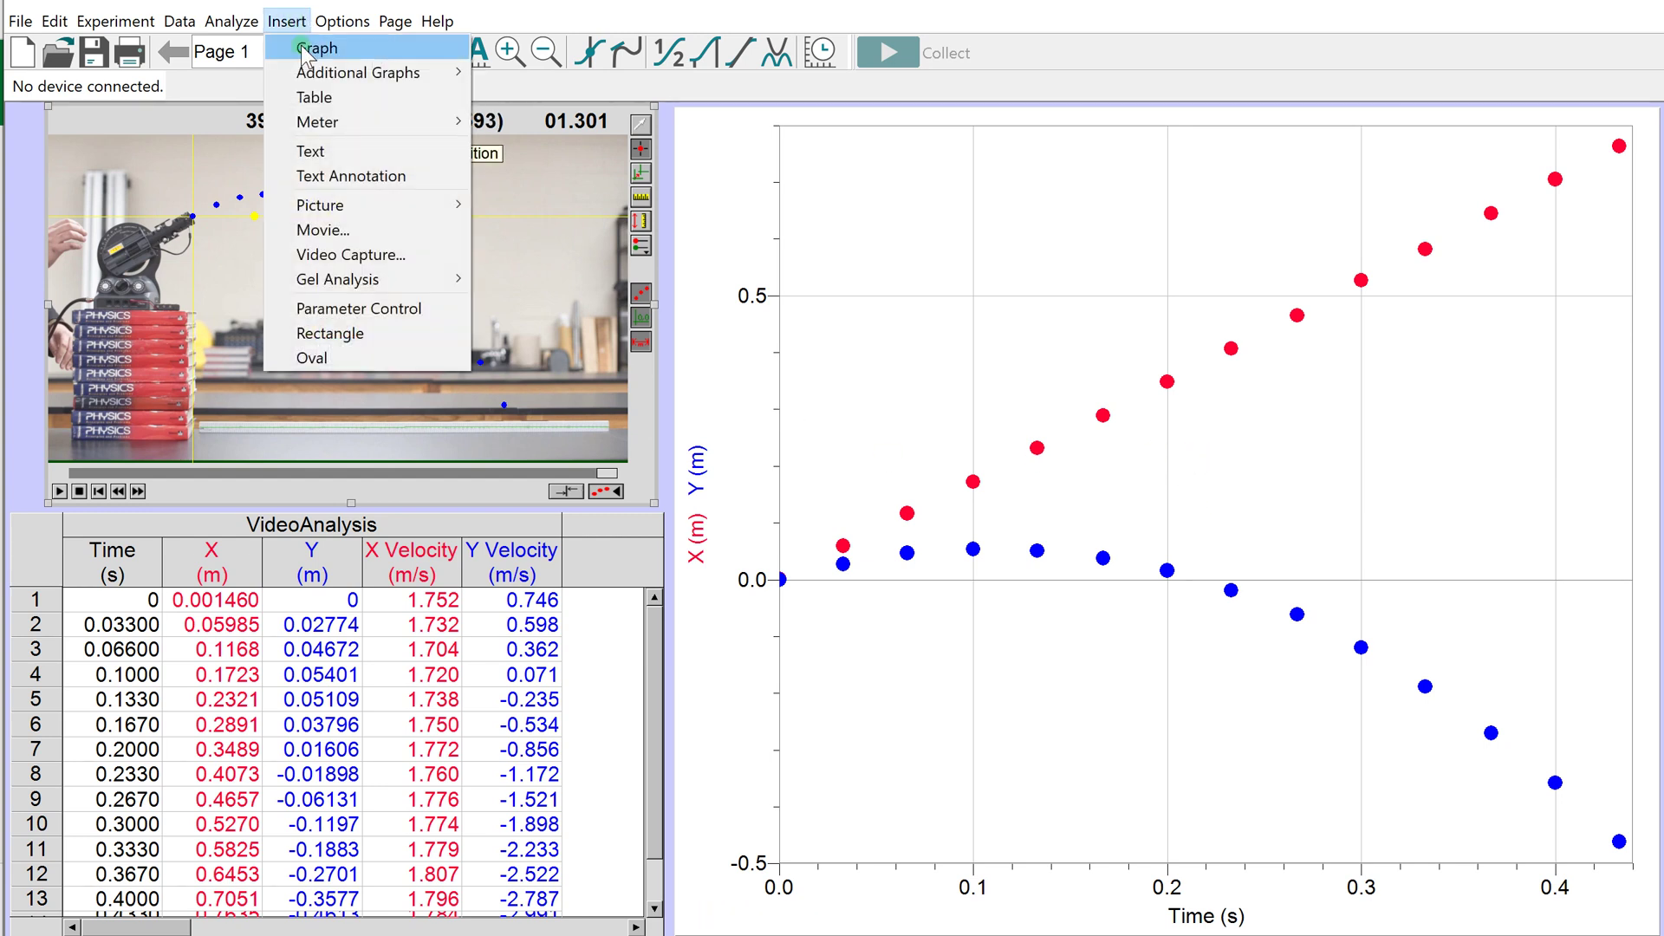
left_click(302, 50)
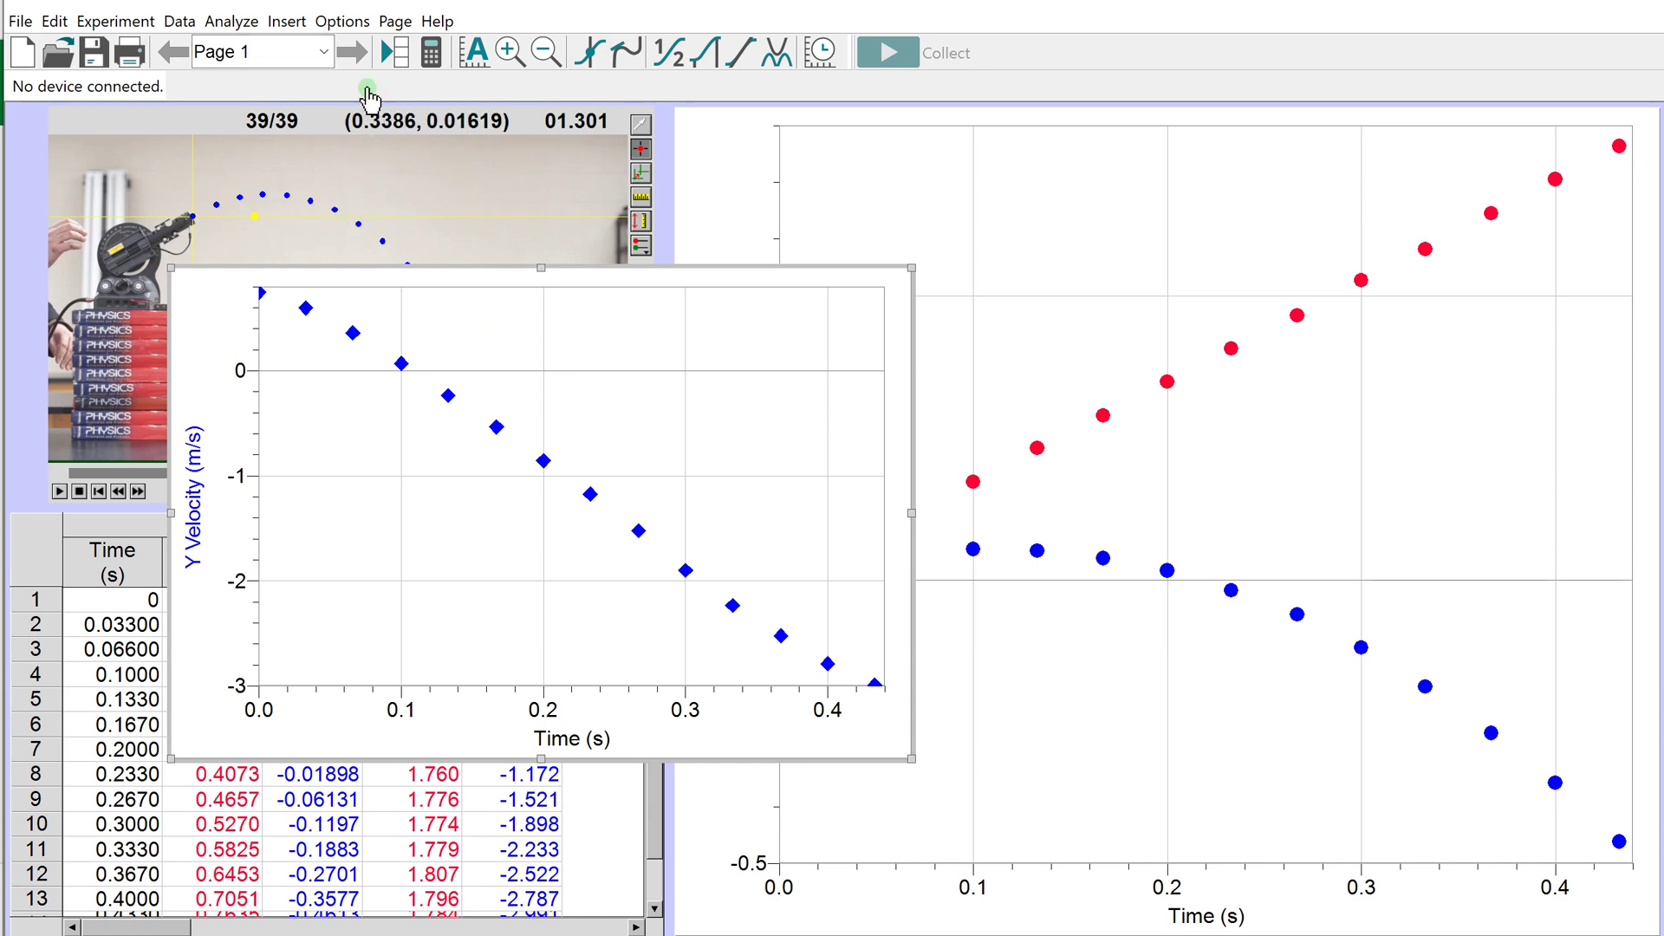
left_click(395, 20)
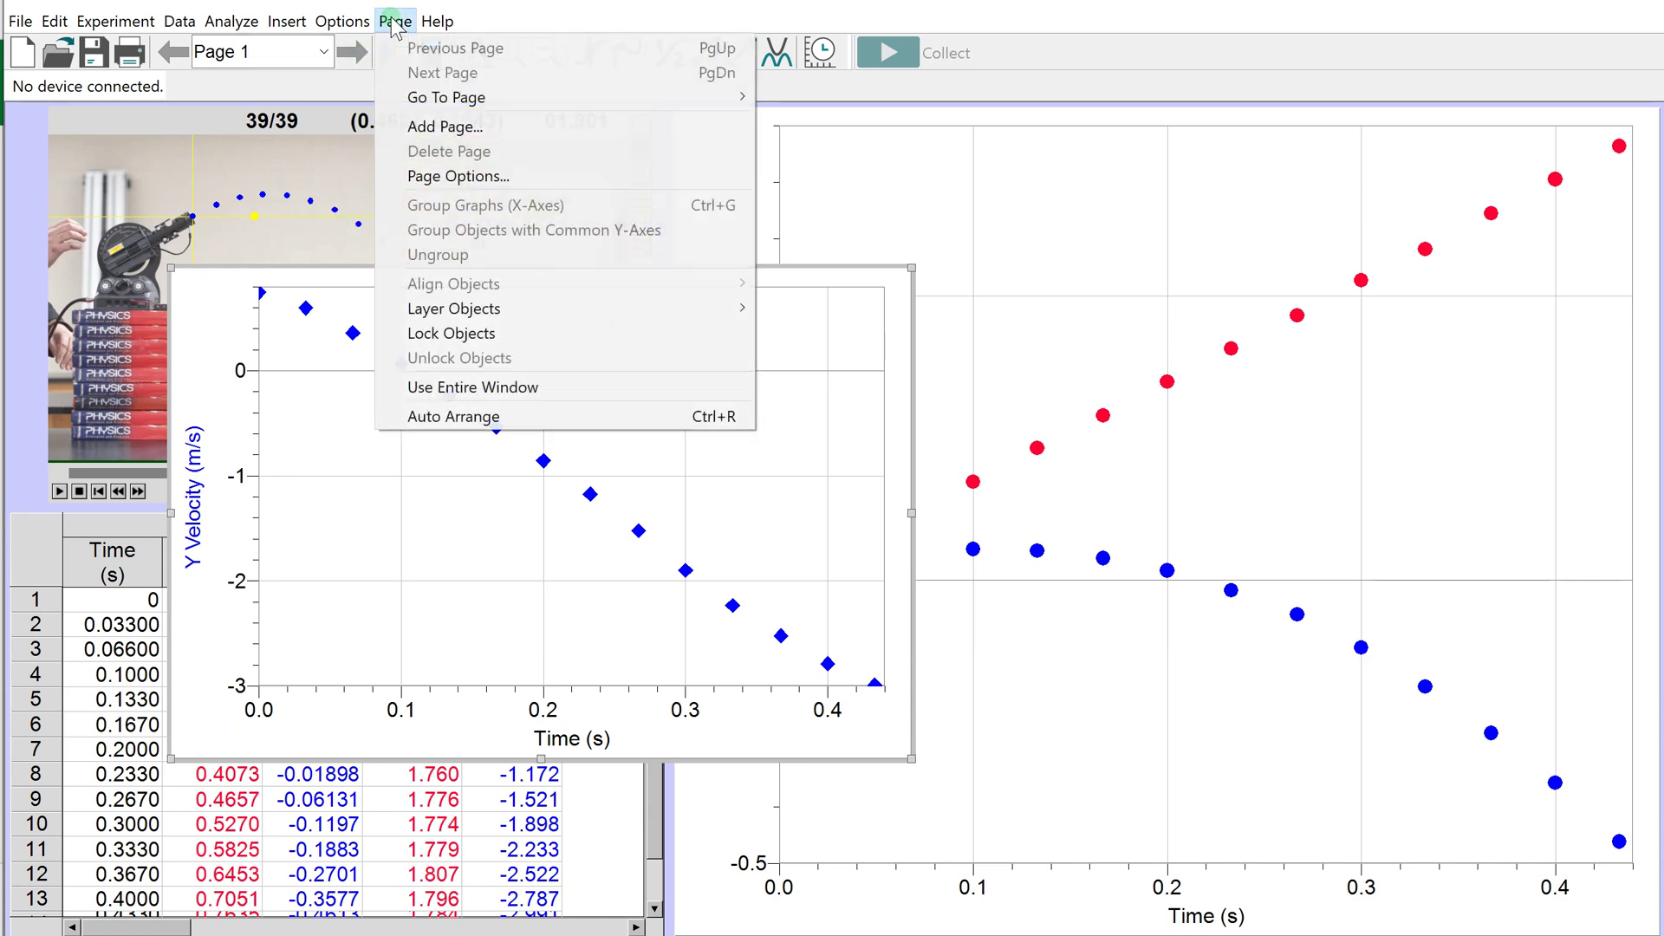
left_click(485, 418)
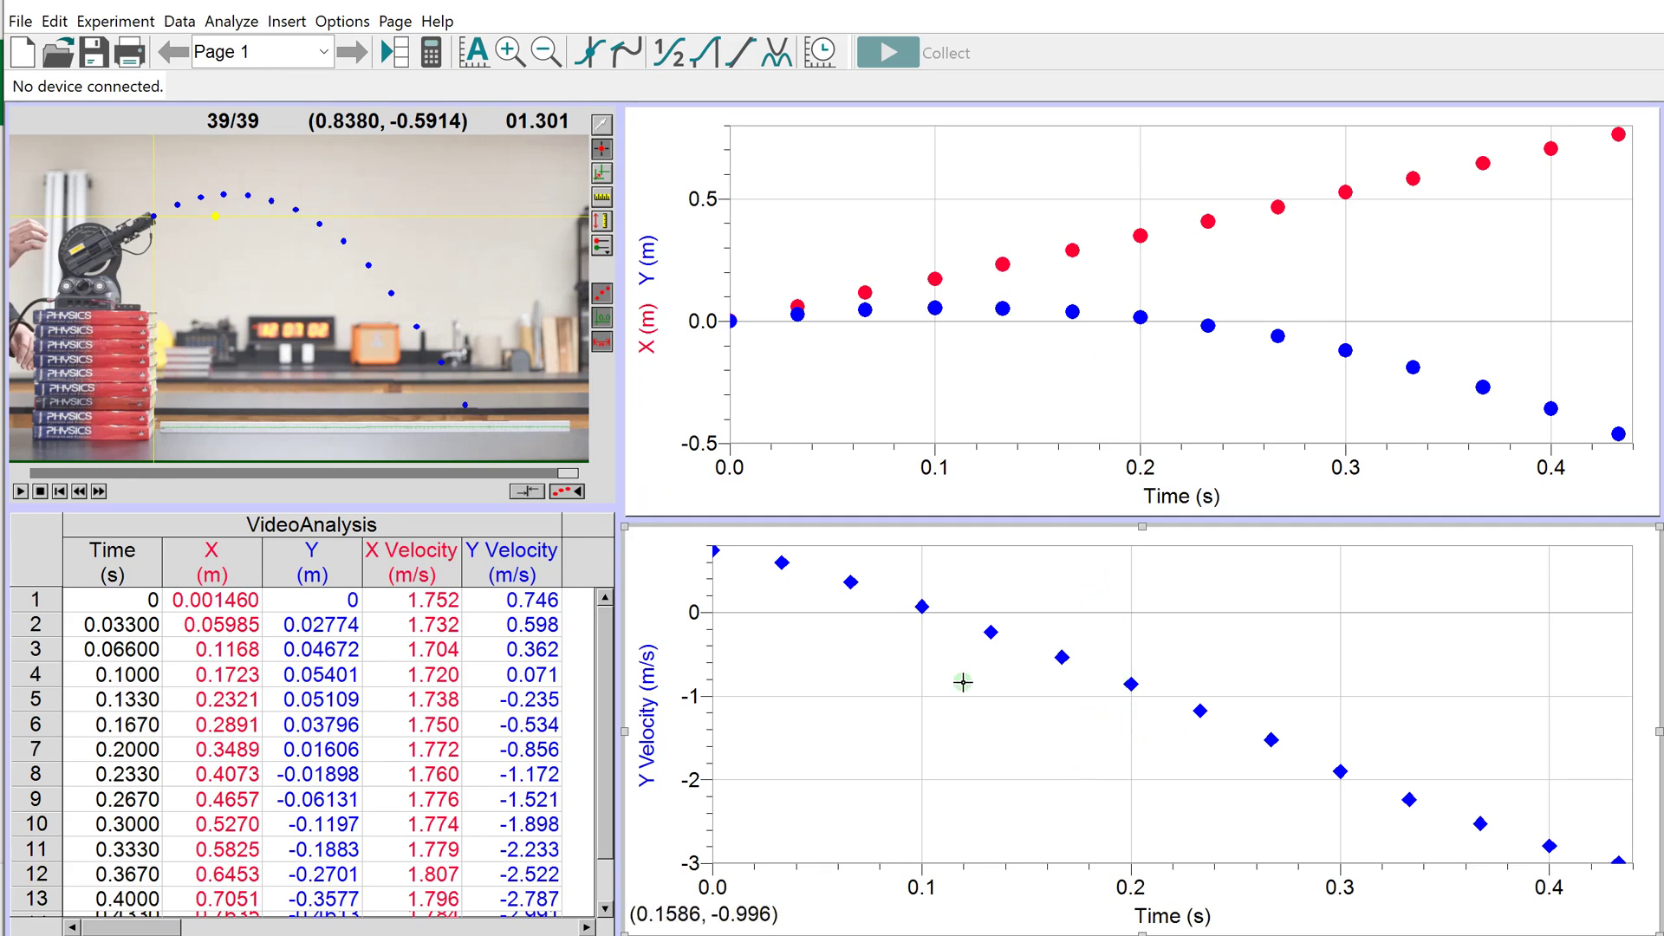
Make the top graph plot X versus time and the bottom graph Y versus time.
left_click(647, 278)
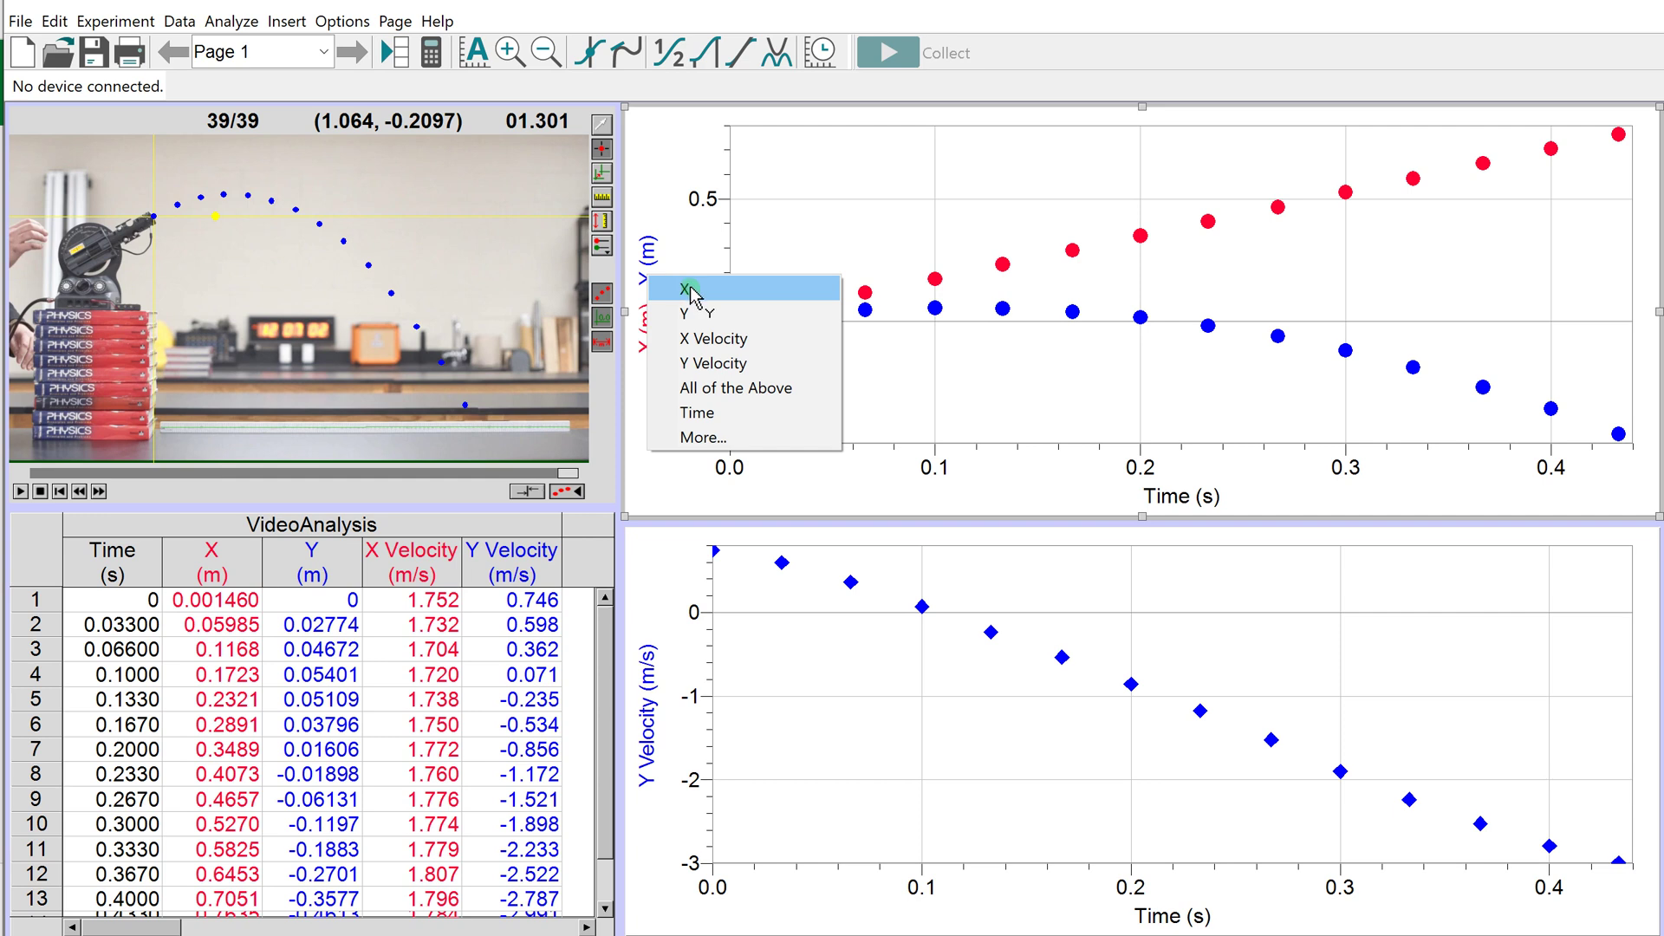
left_click(647, 228)
left_click(643, 315)
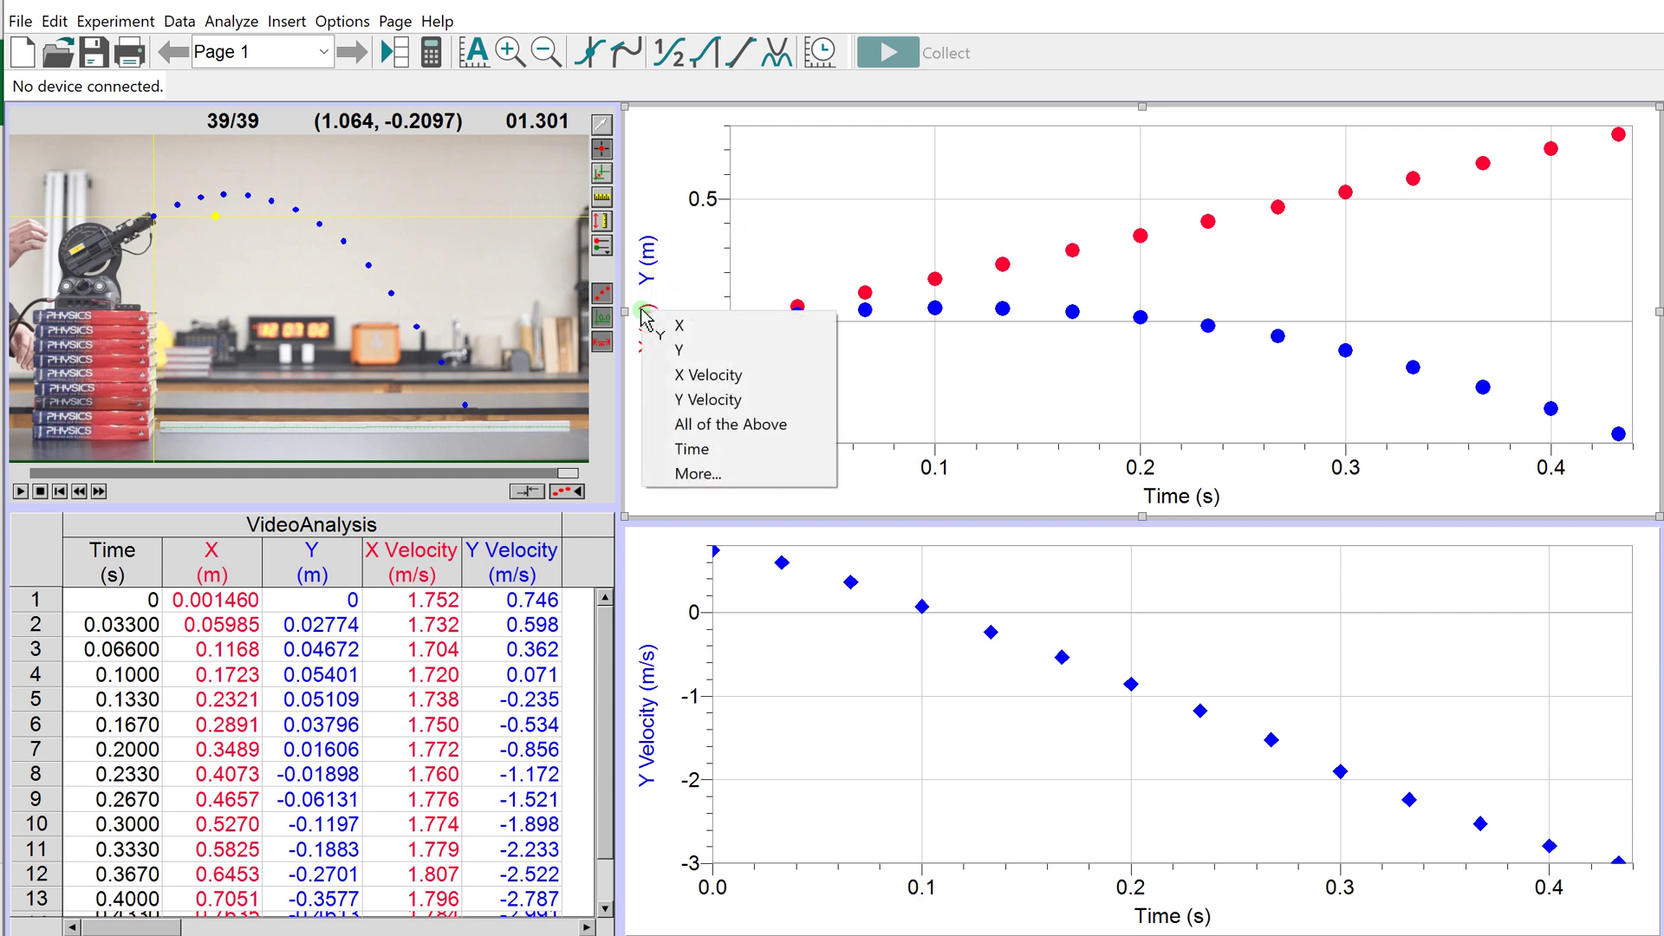
left_click(645, 285)
left_click(652, 270)
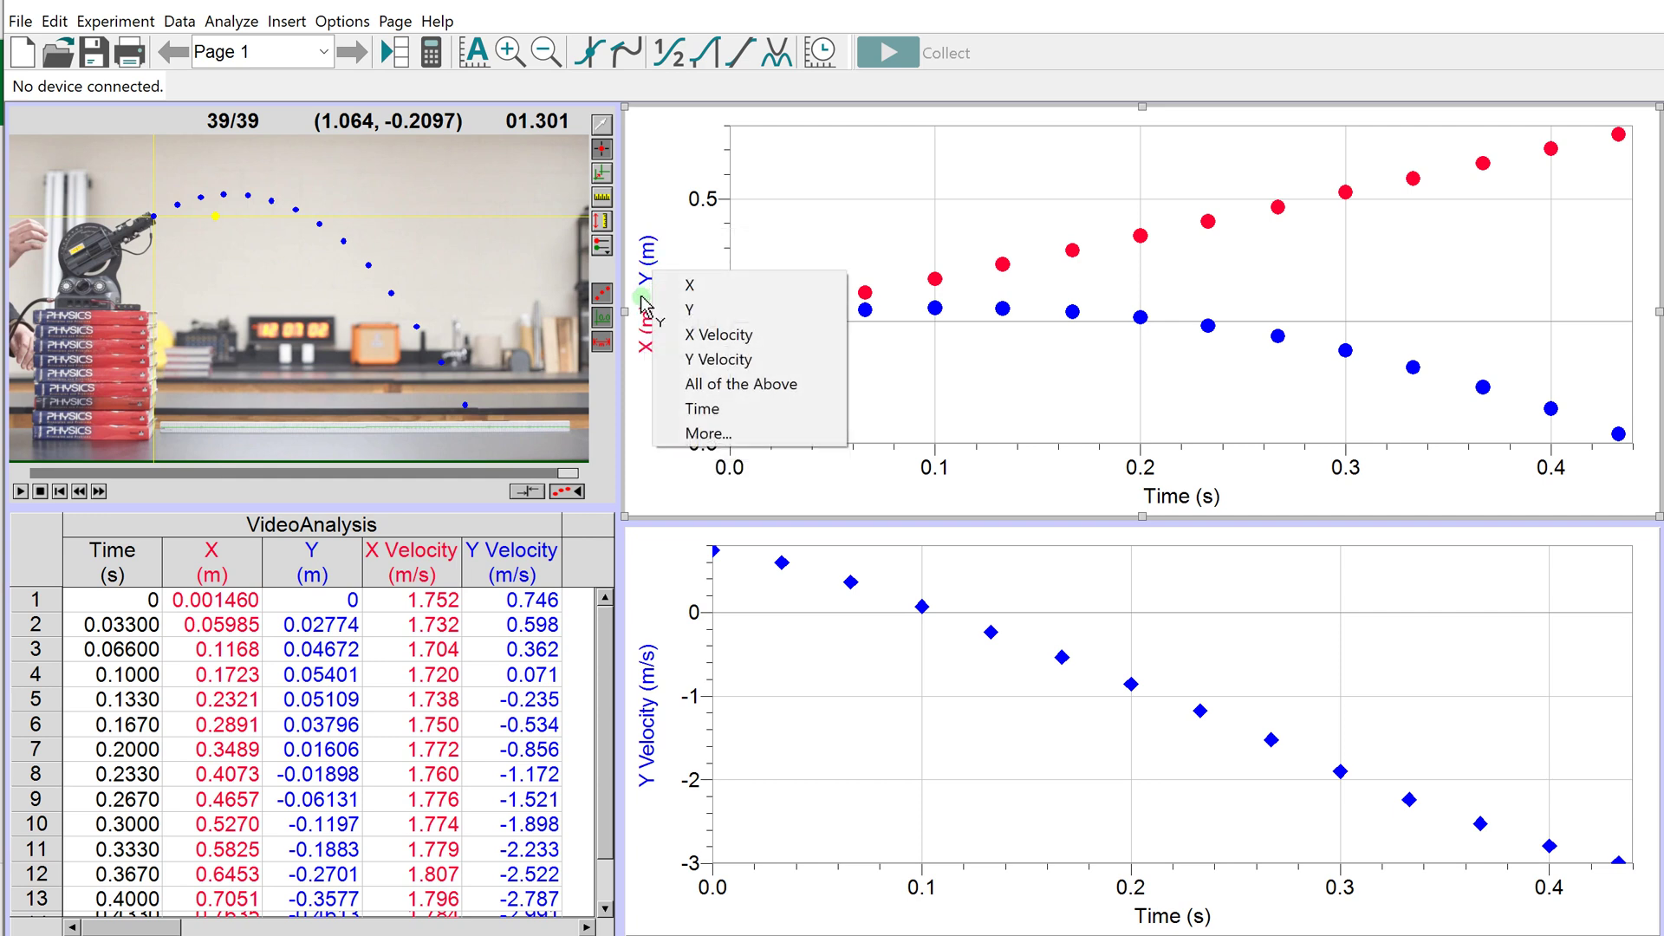
left_click(643, 301)
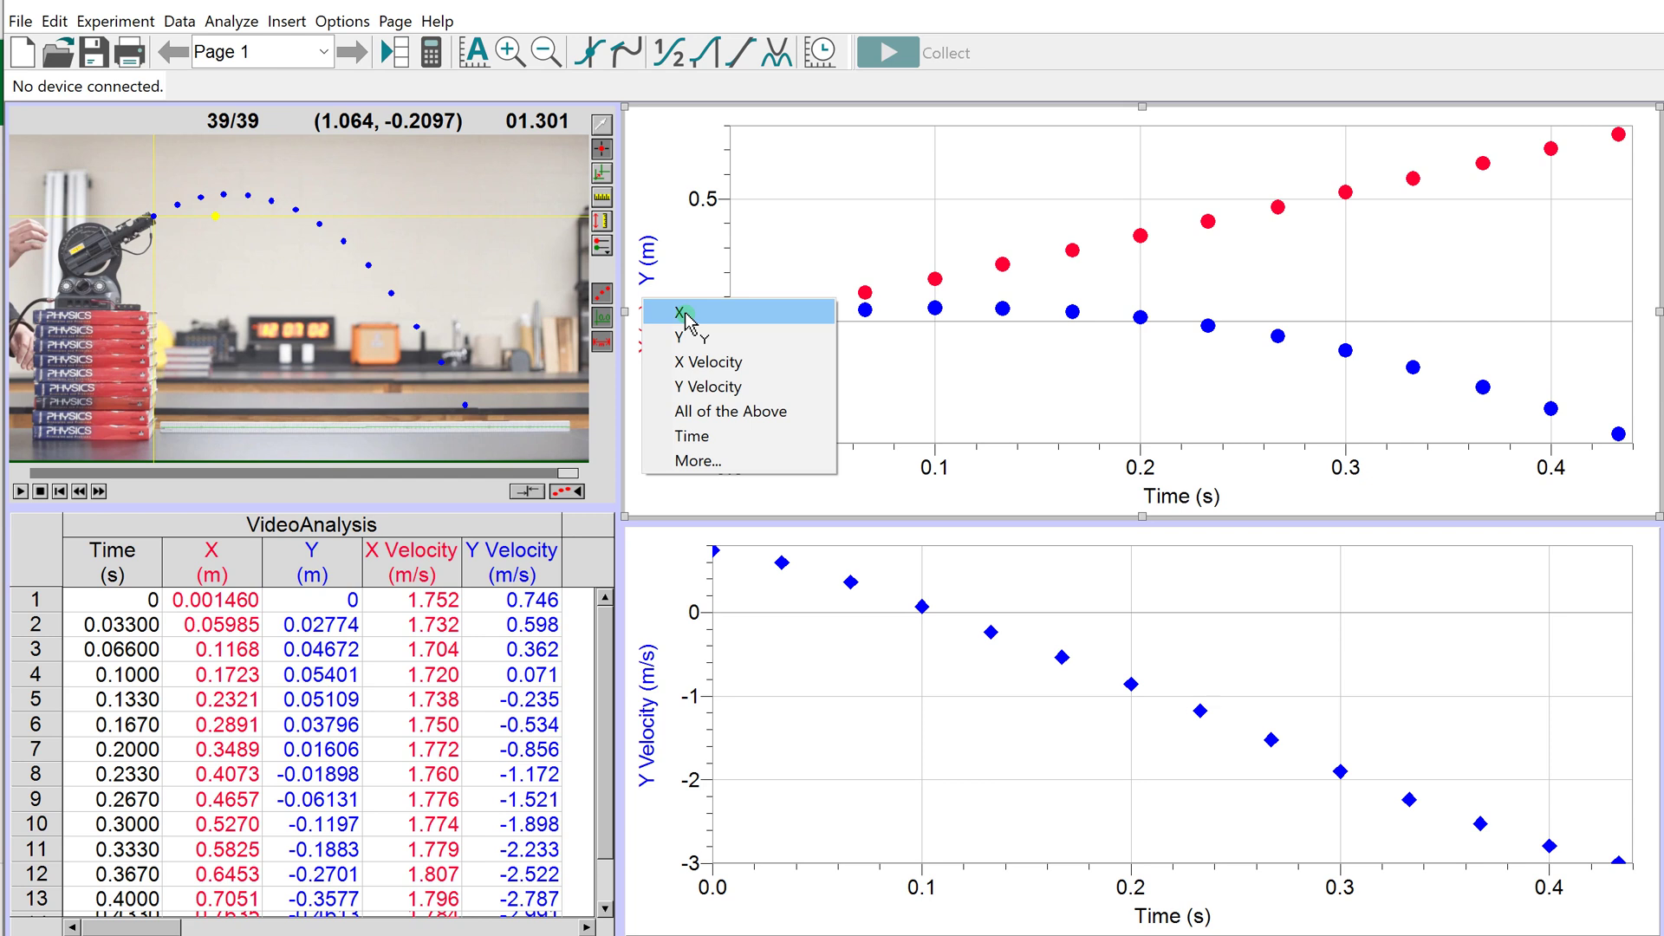
left_click(686, 315)
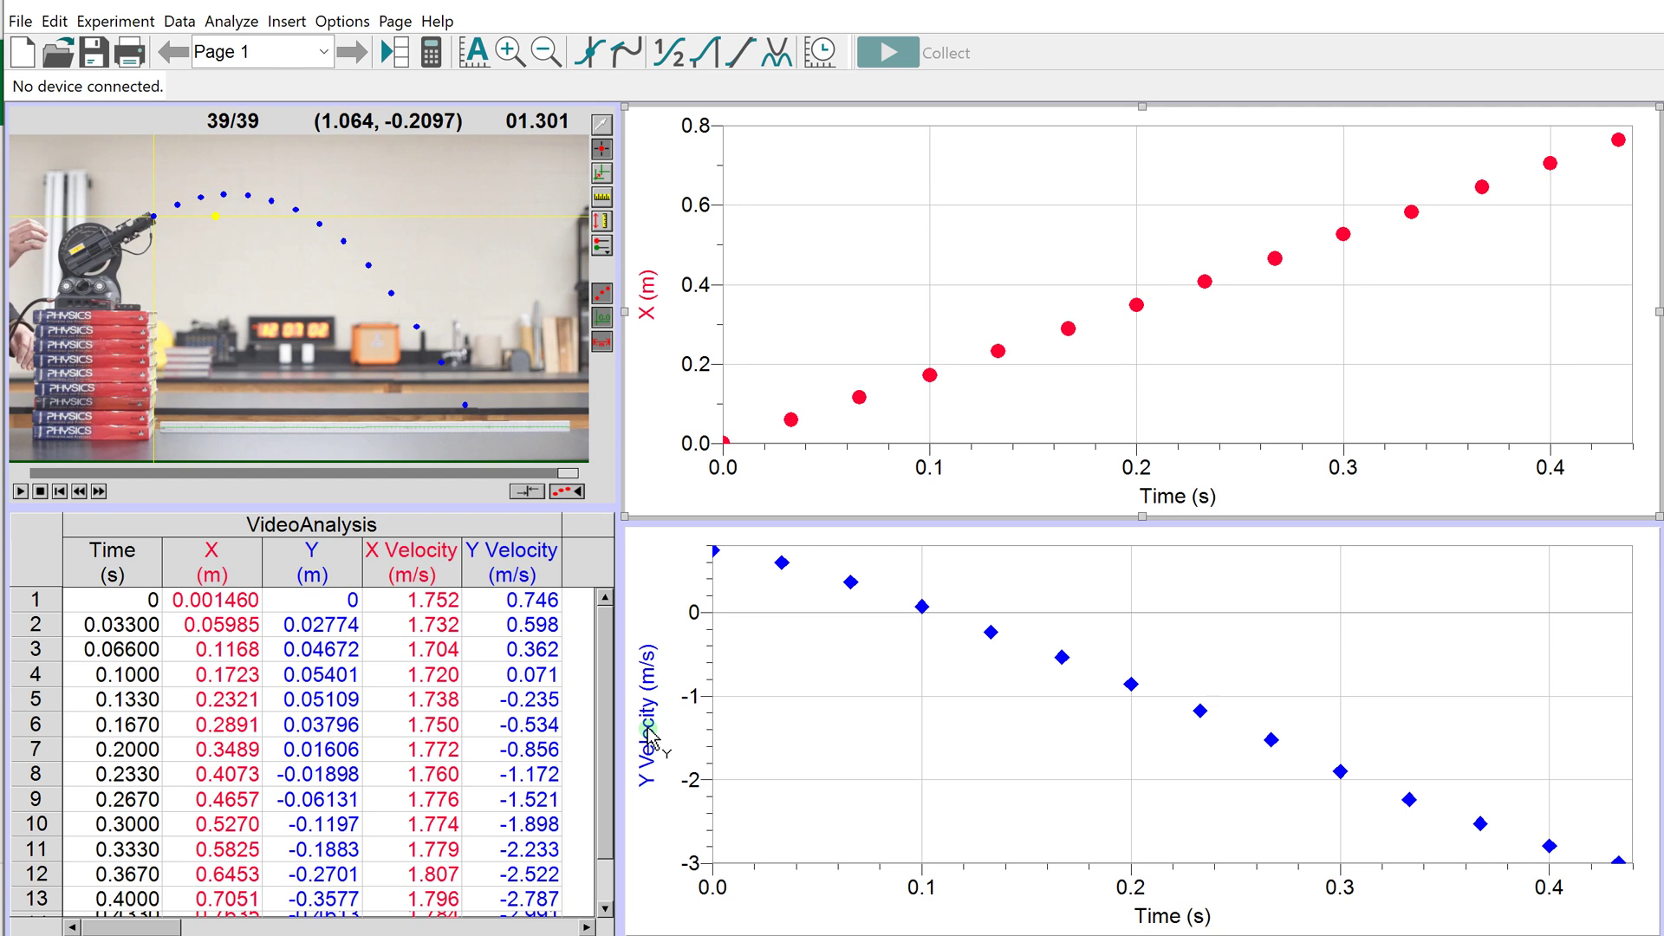
left_click(643, 767)
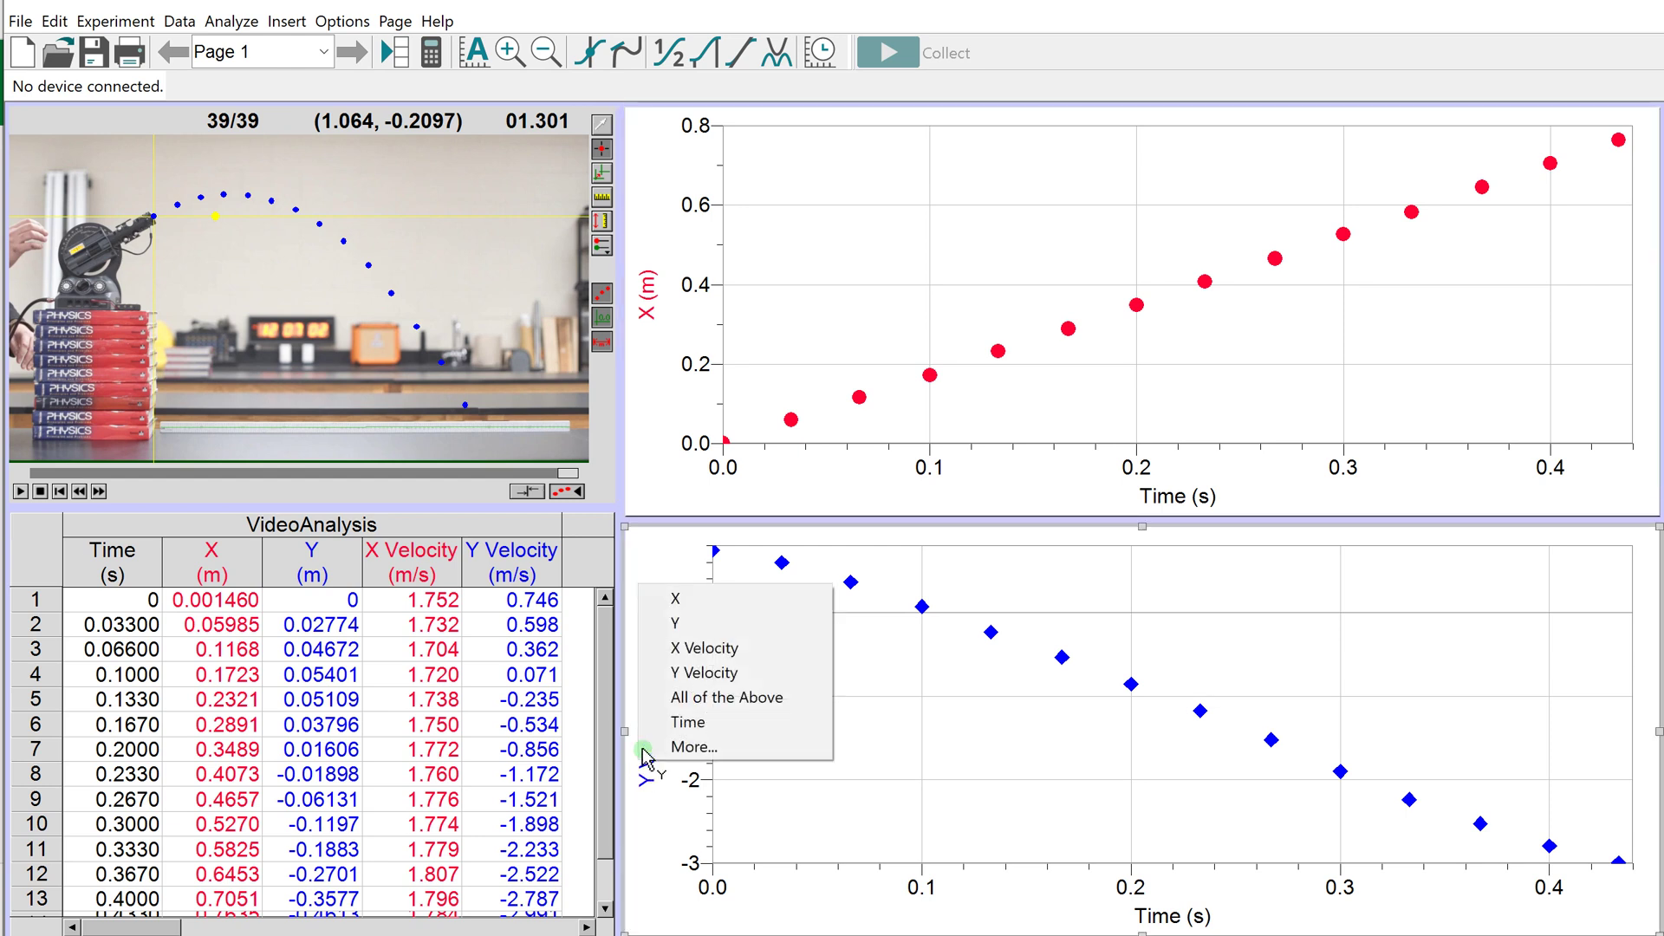
left_click(681, 625)
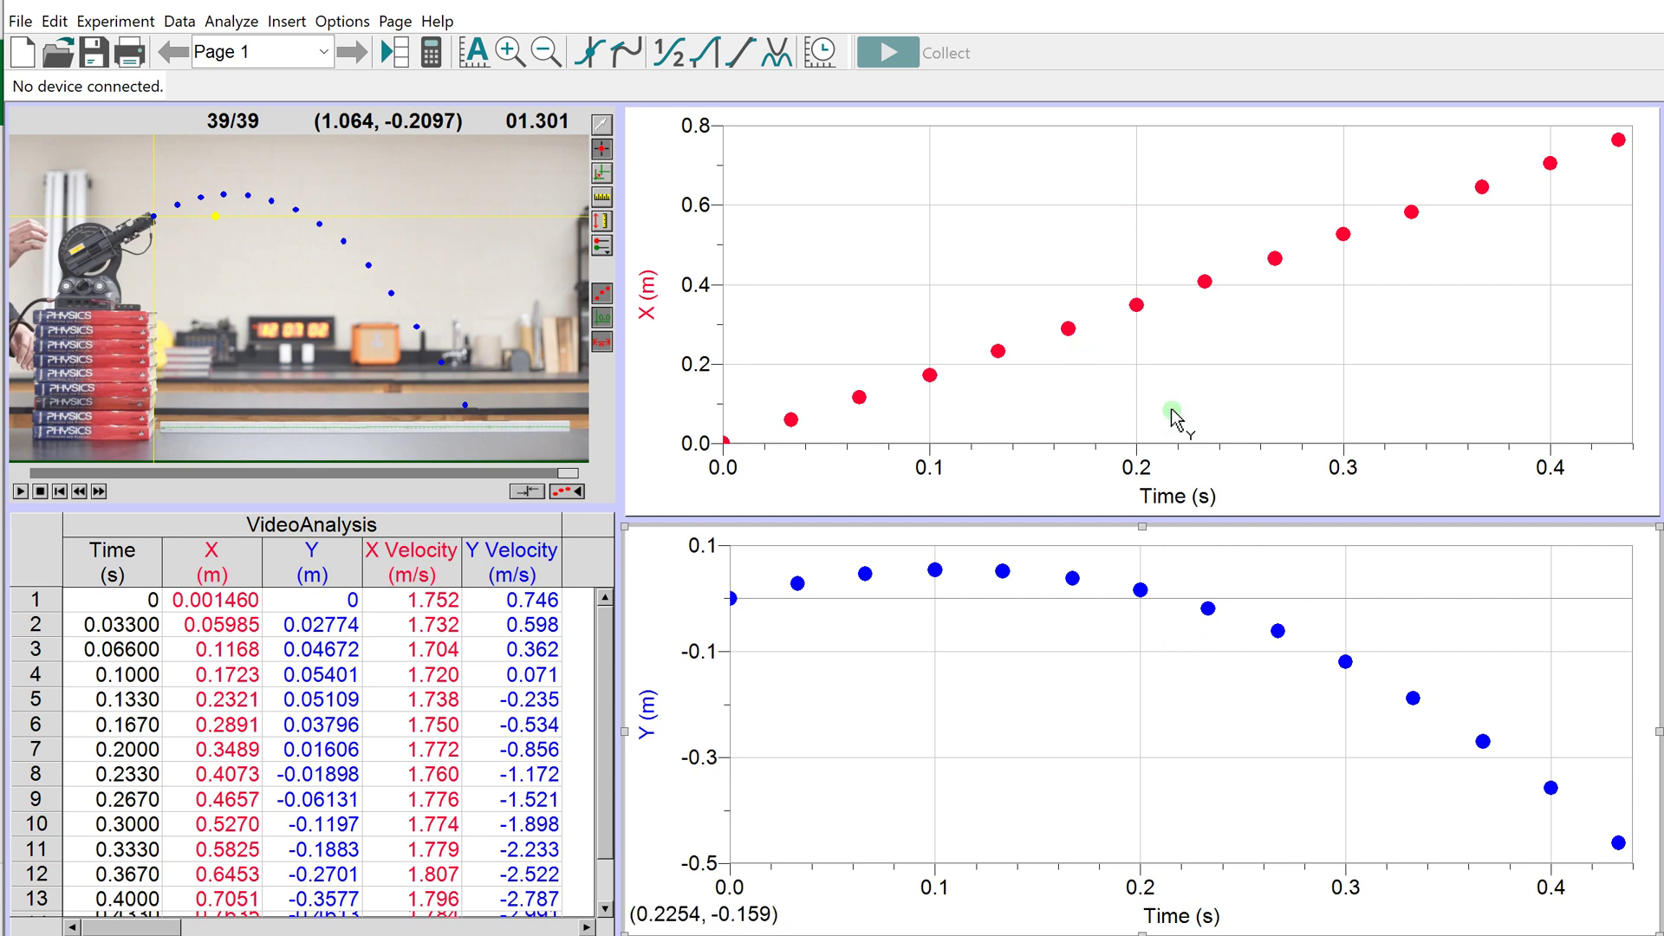
Title the top graph 'Horizontal Position vs Time' through Graph Options.
right_click(1142, 123)
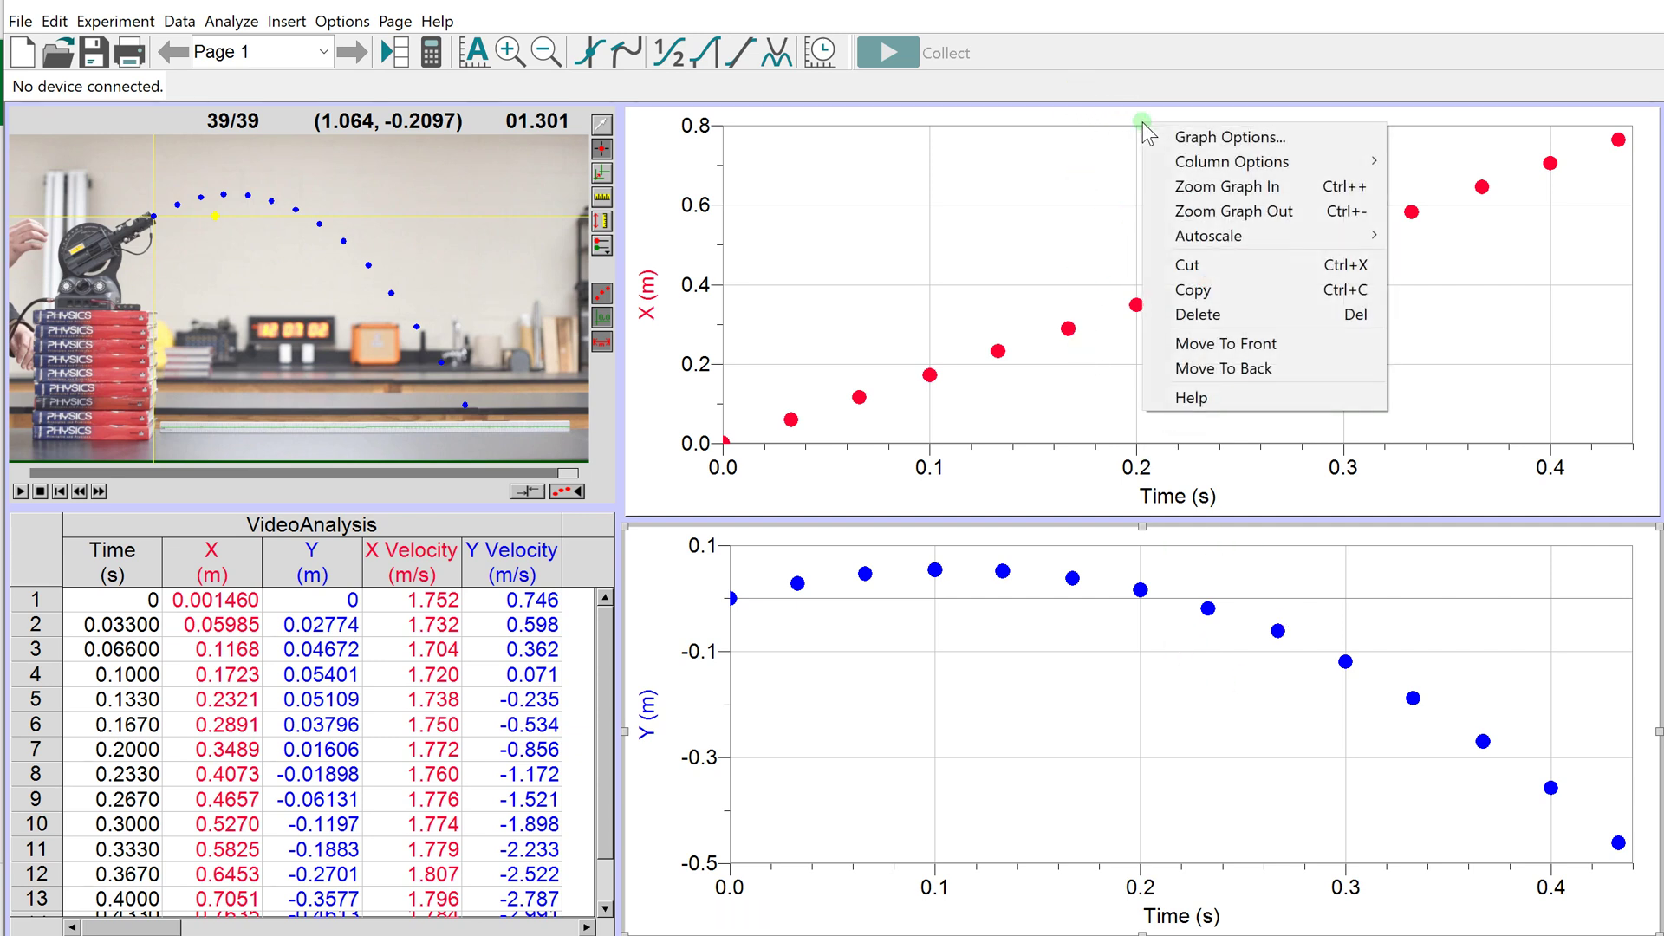
left_click(1189, 139)
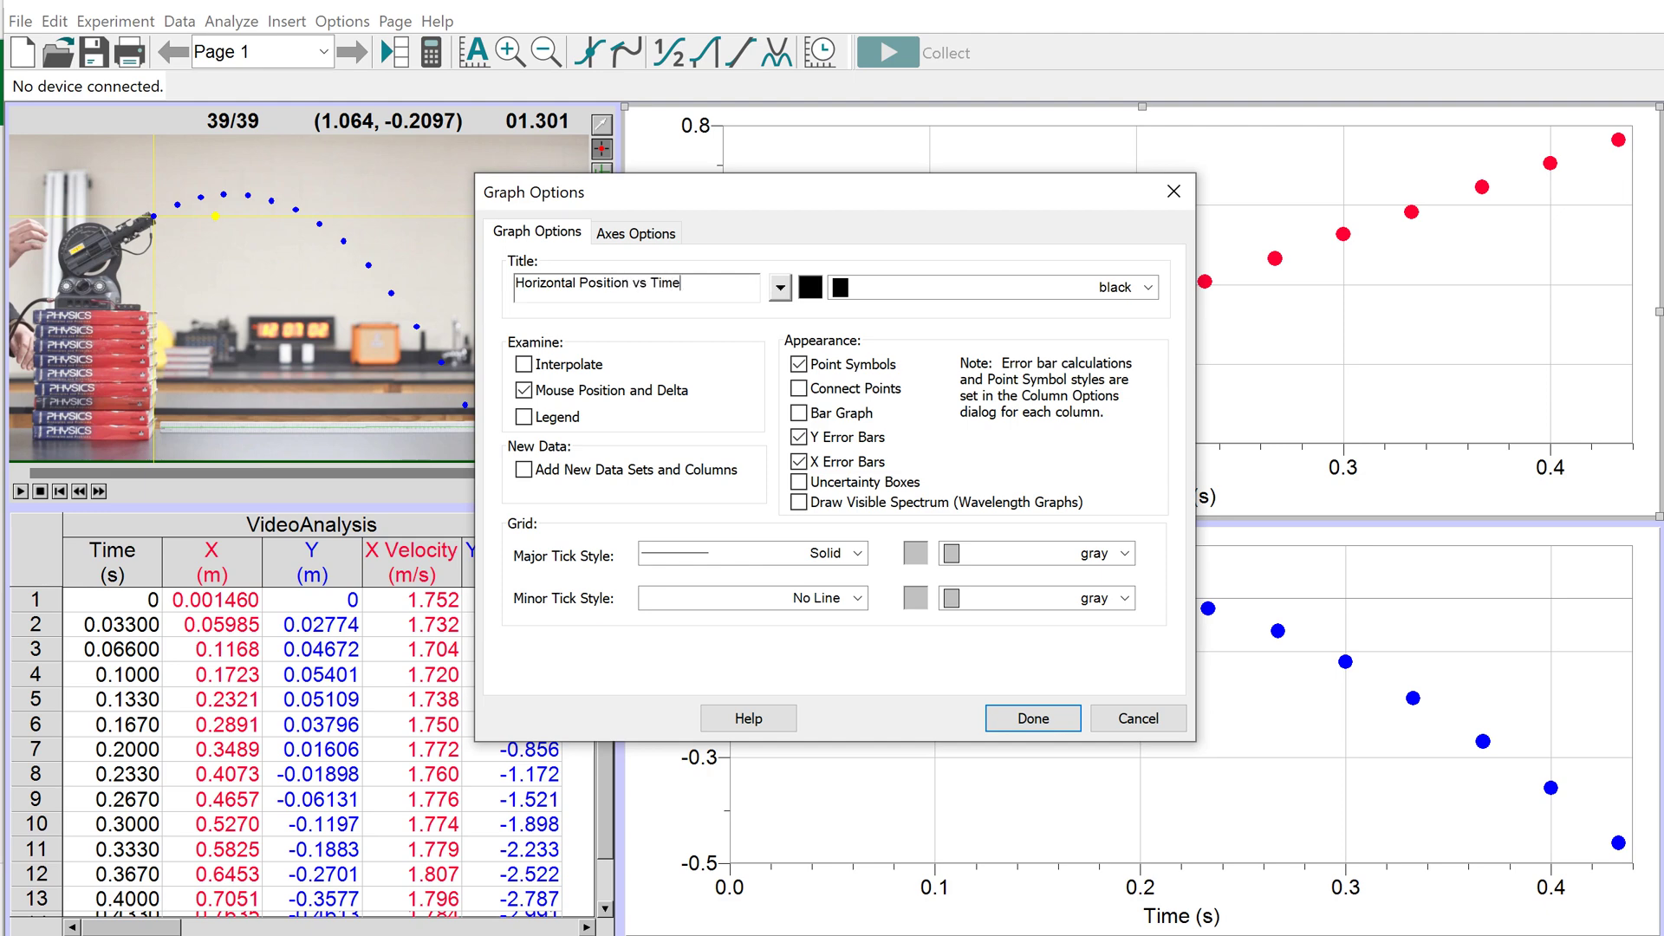
left_click(1064, 719)
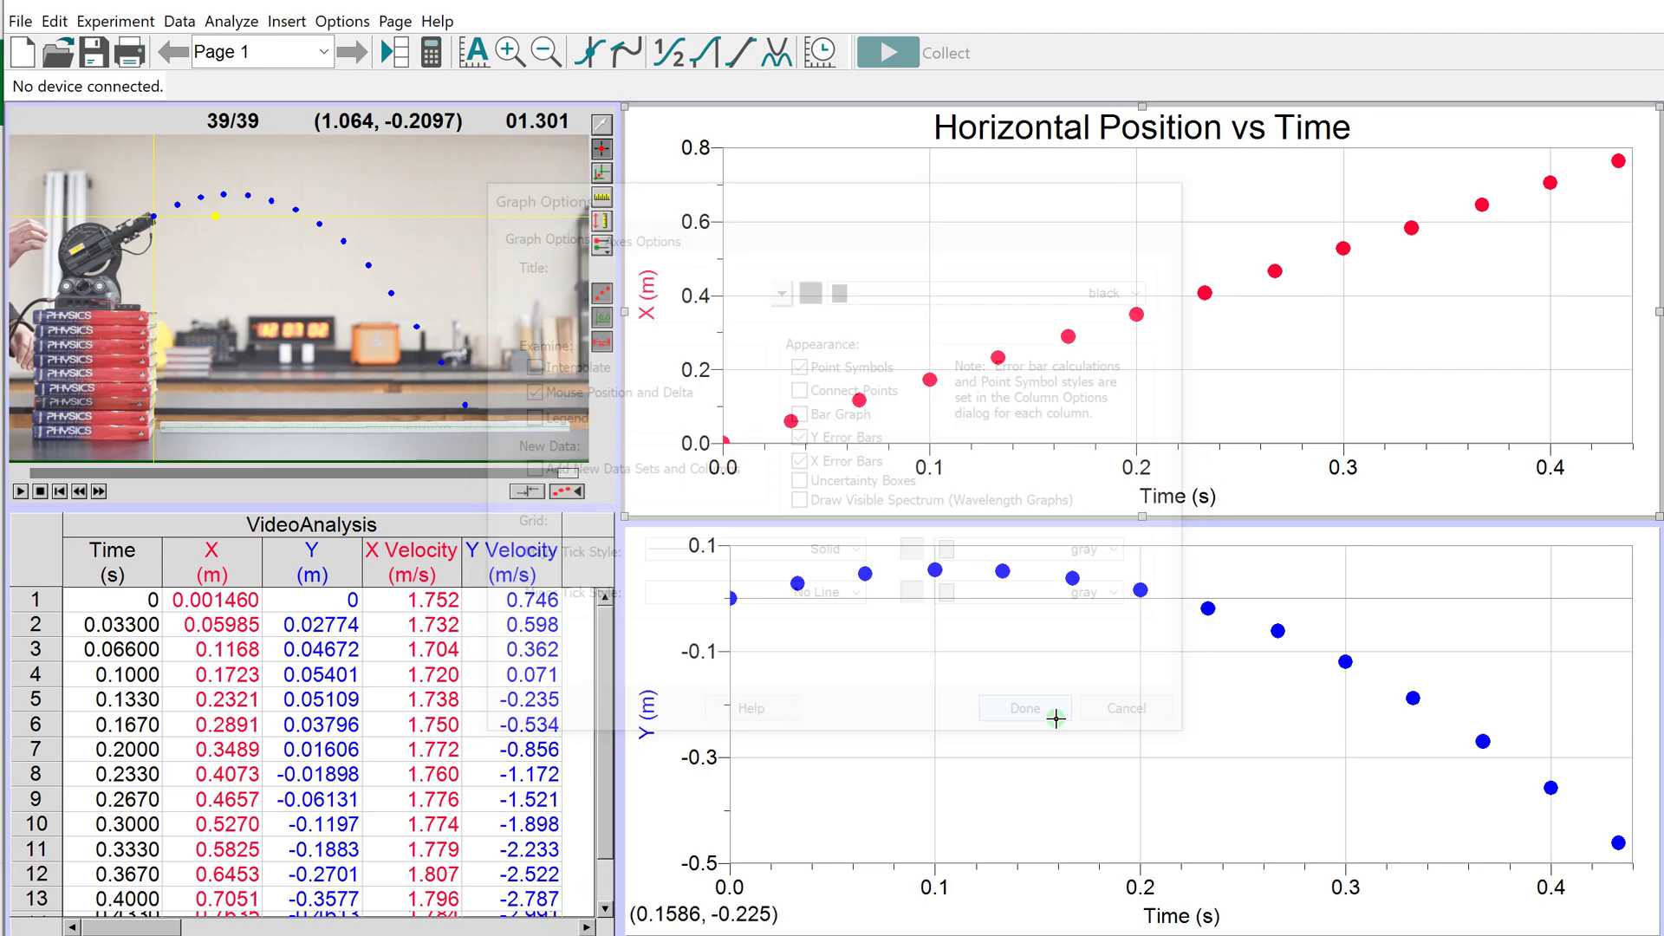
Set the lower graph's Graph Options title to 'Vertical Position vs Time'.
left_click(1150, 546)
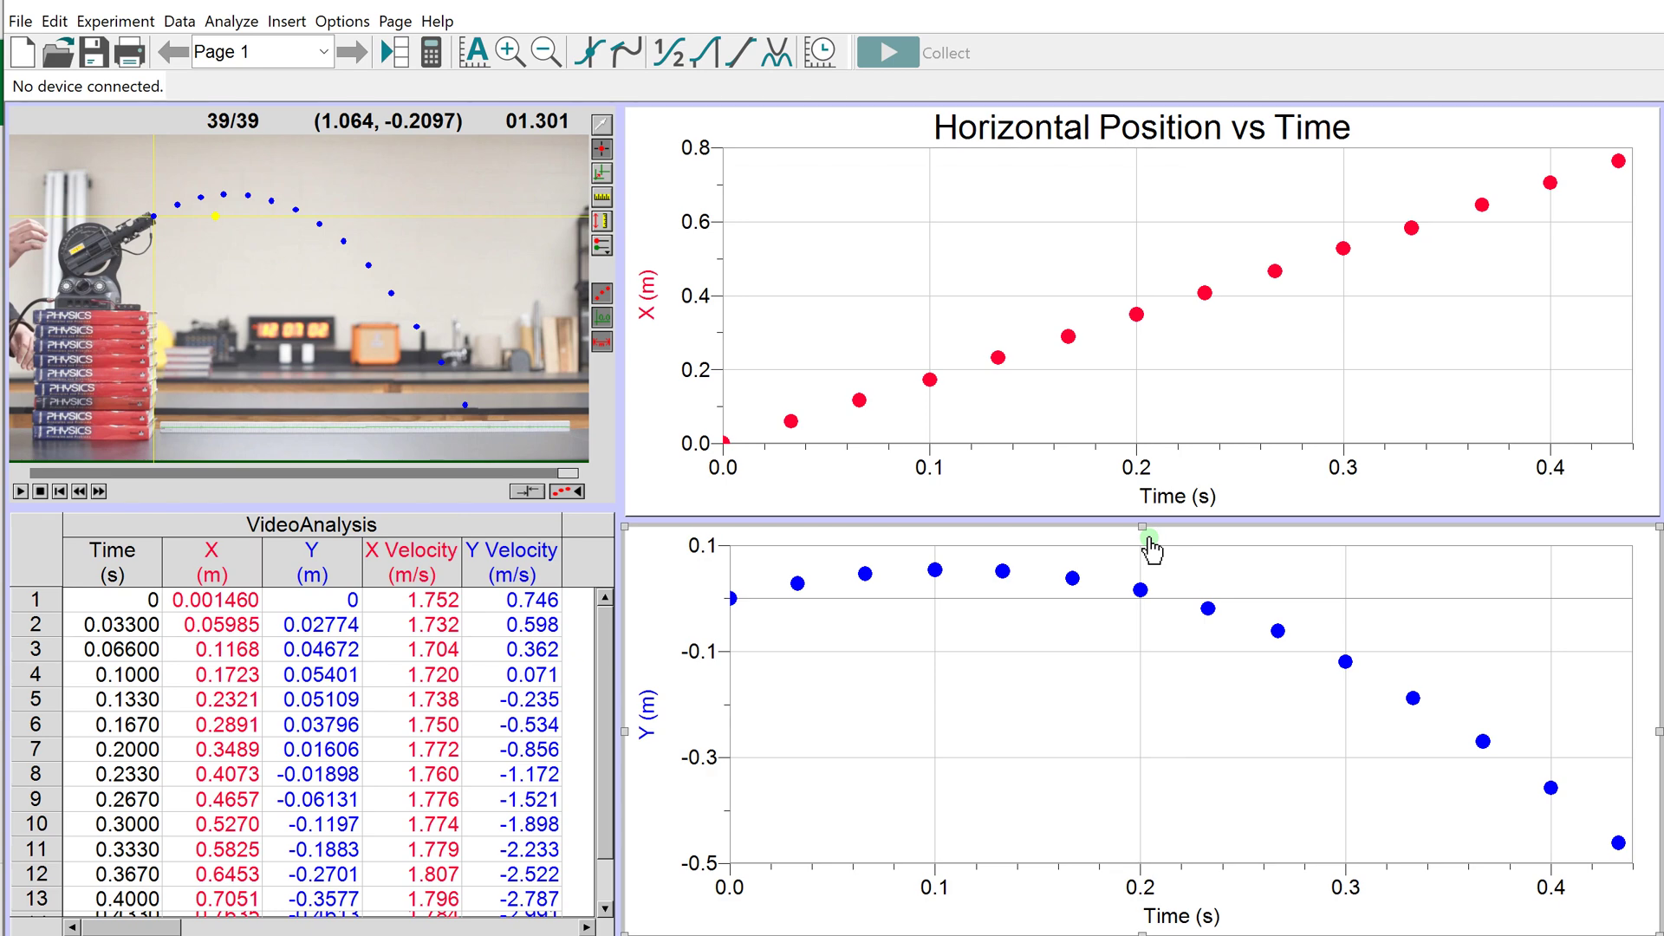
right_click(1150, 548)
left_click(1171, 547)
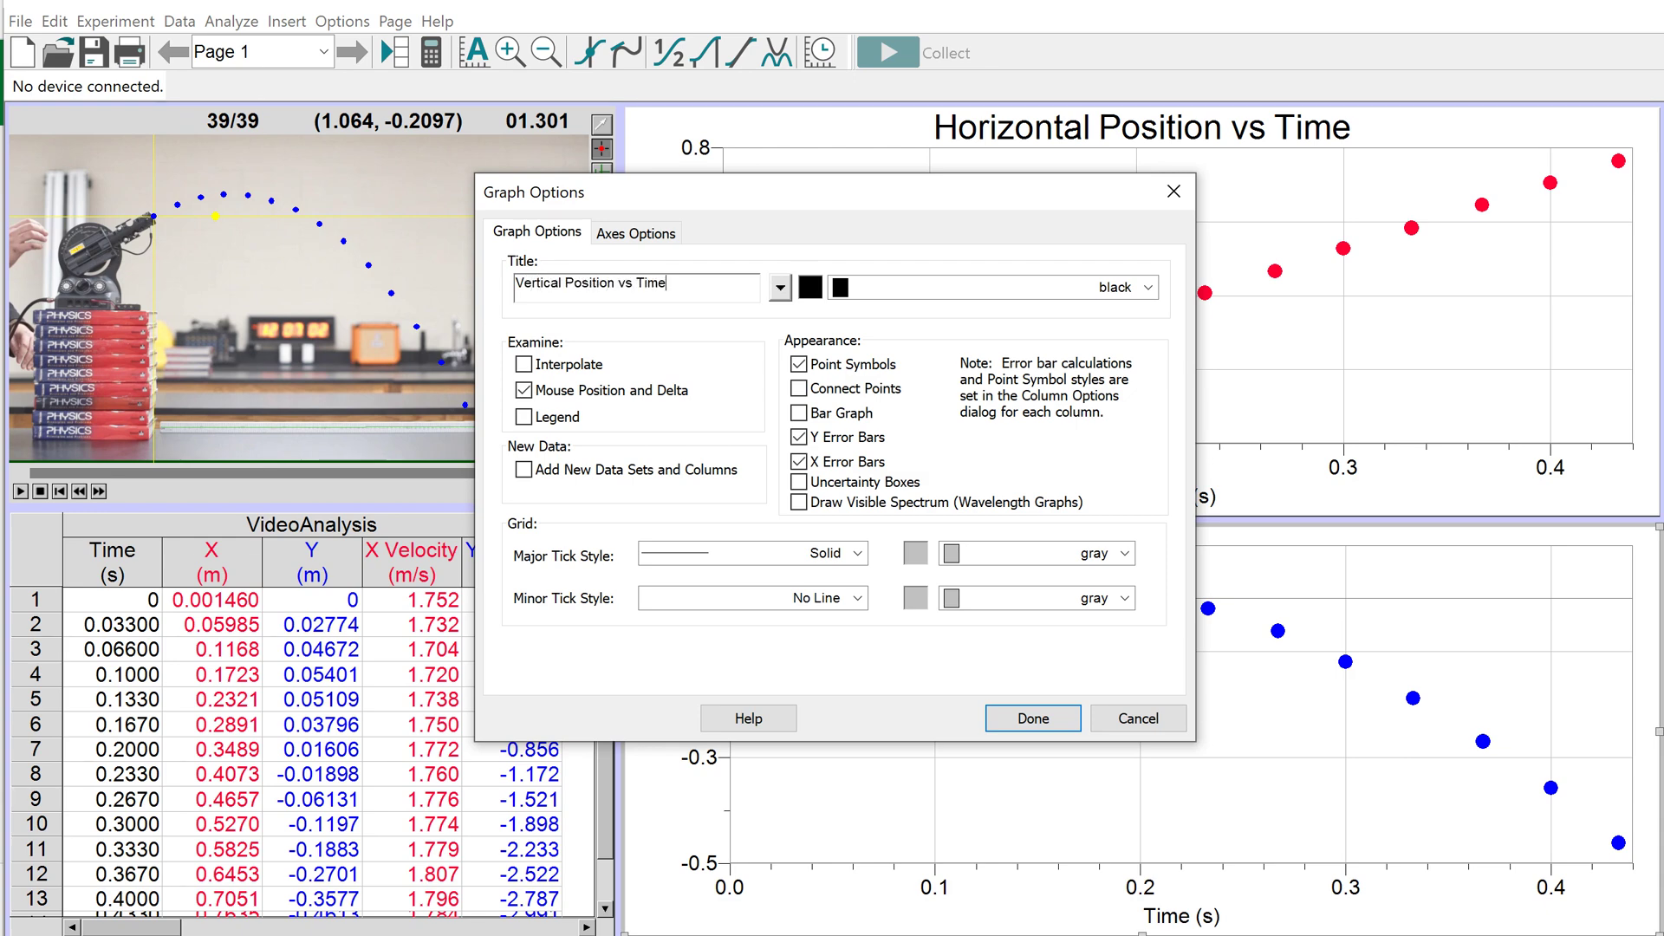
key("Return")
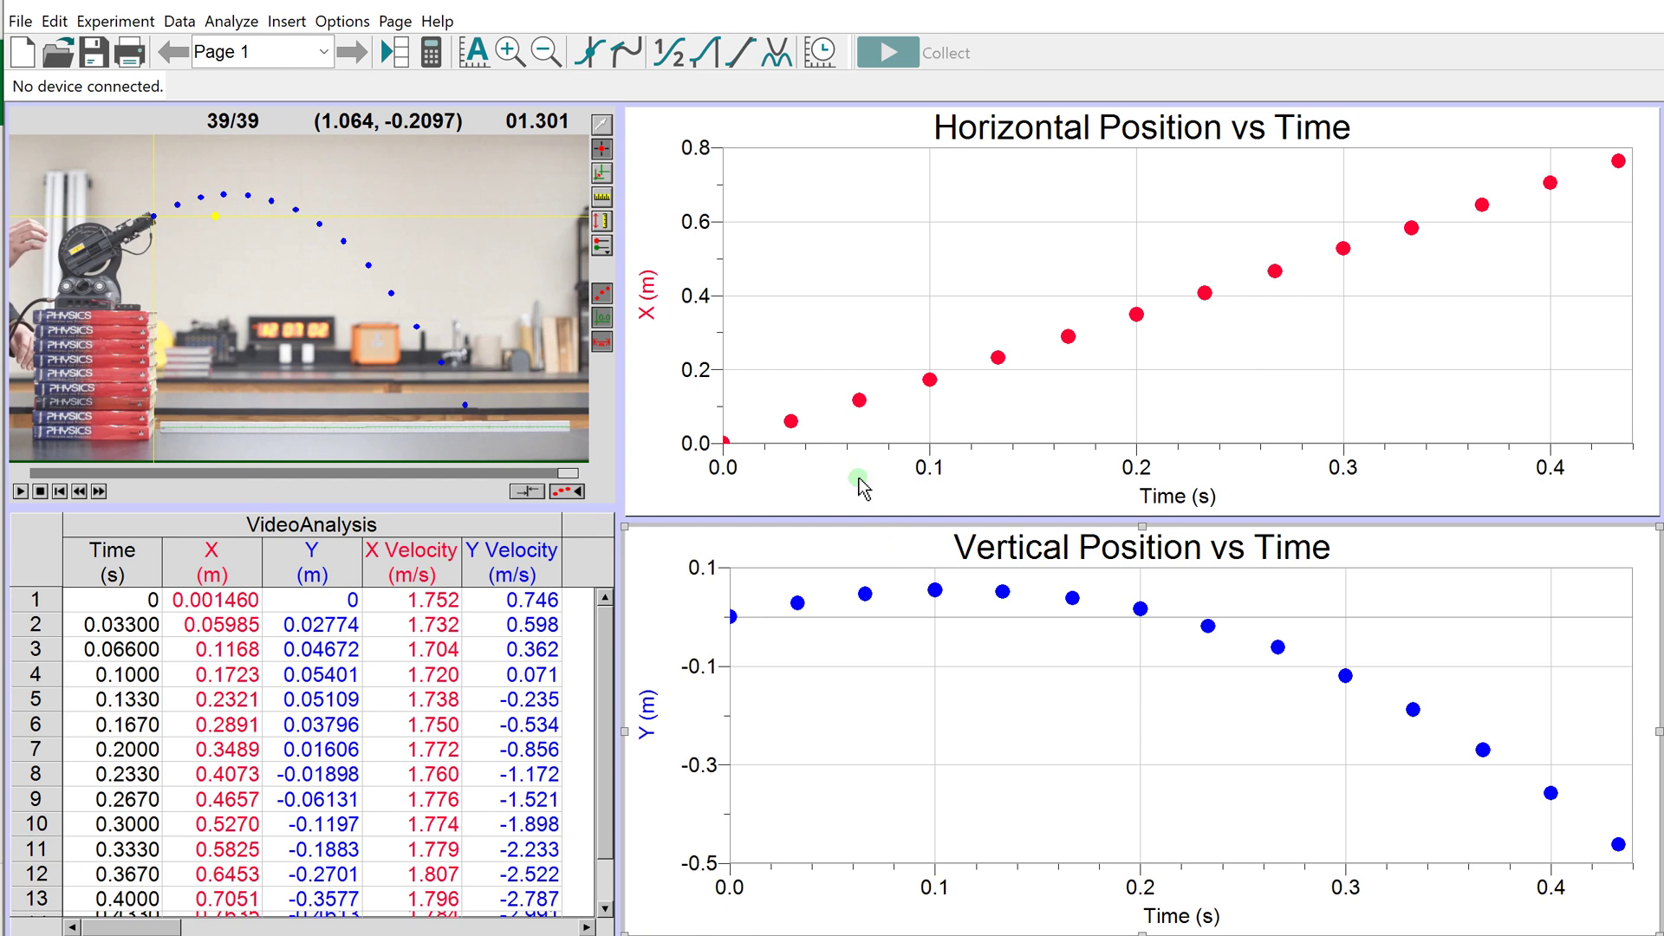
right_click(792, 180)
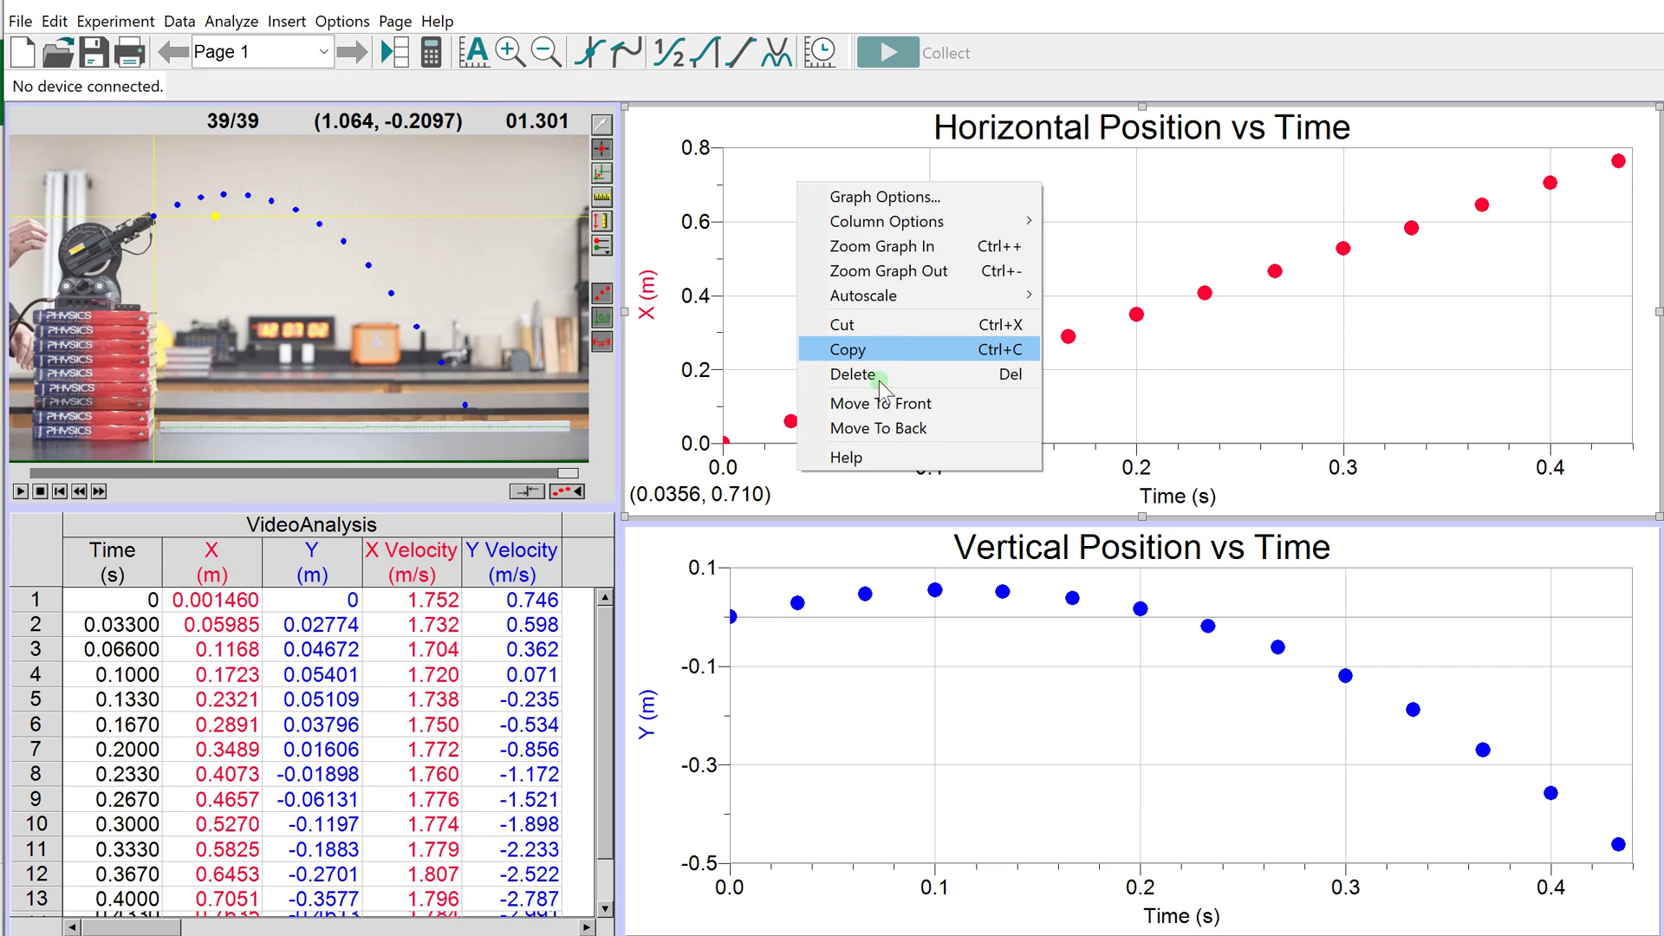
right_click(760, 544)
left_click(864, 709)
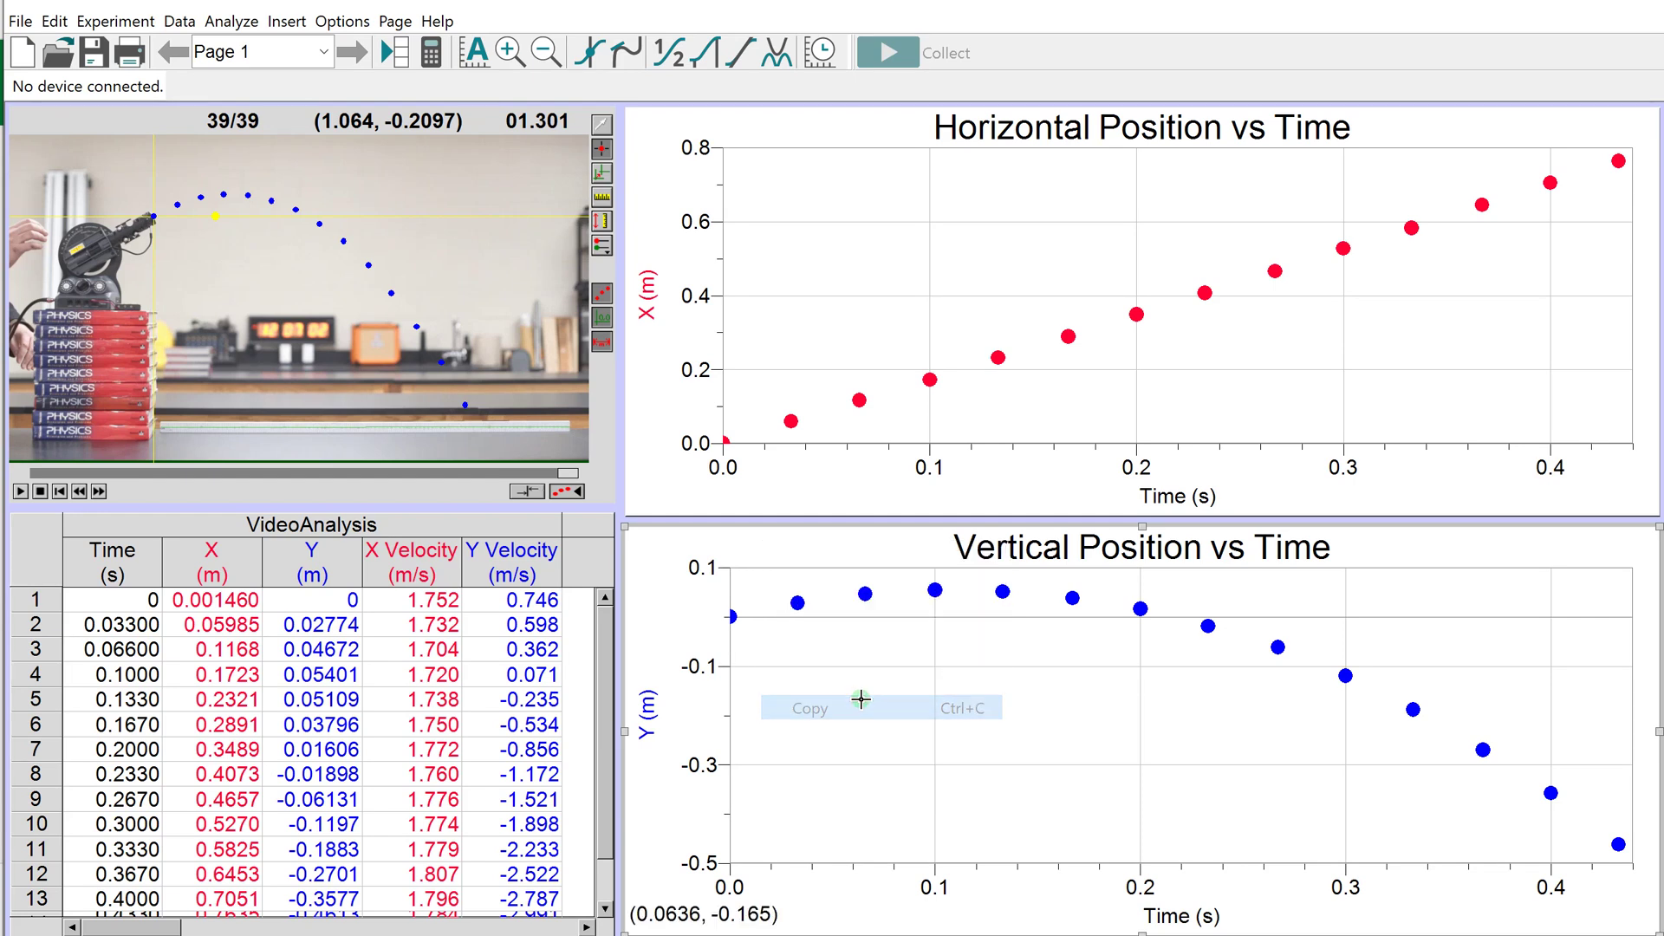
left_click(48, 531)
right_click(50, 541)
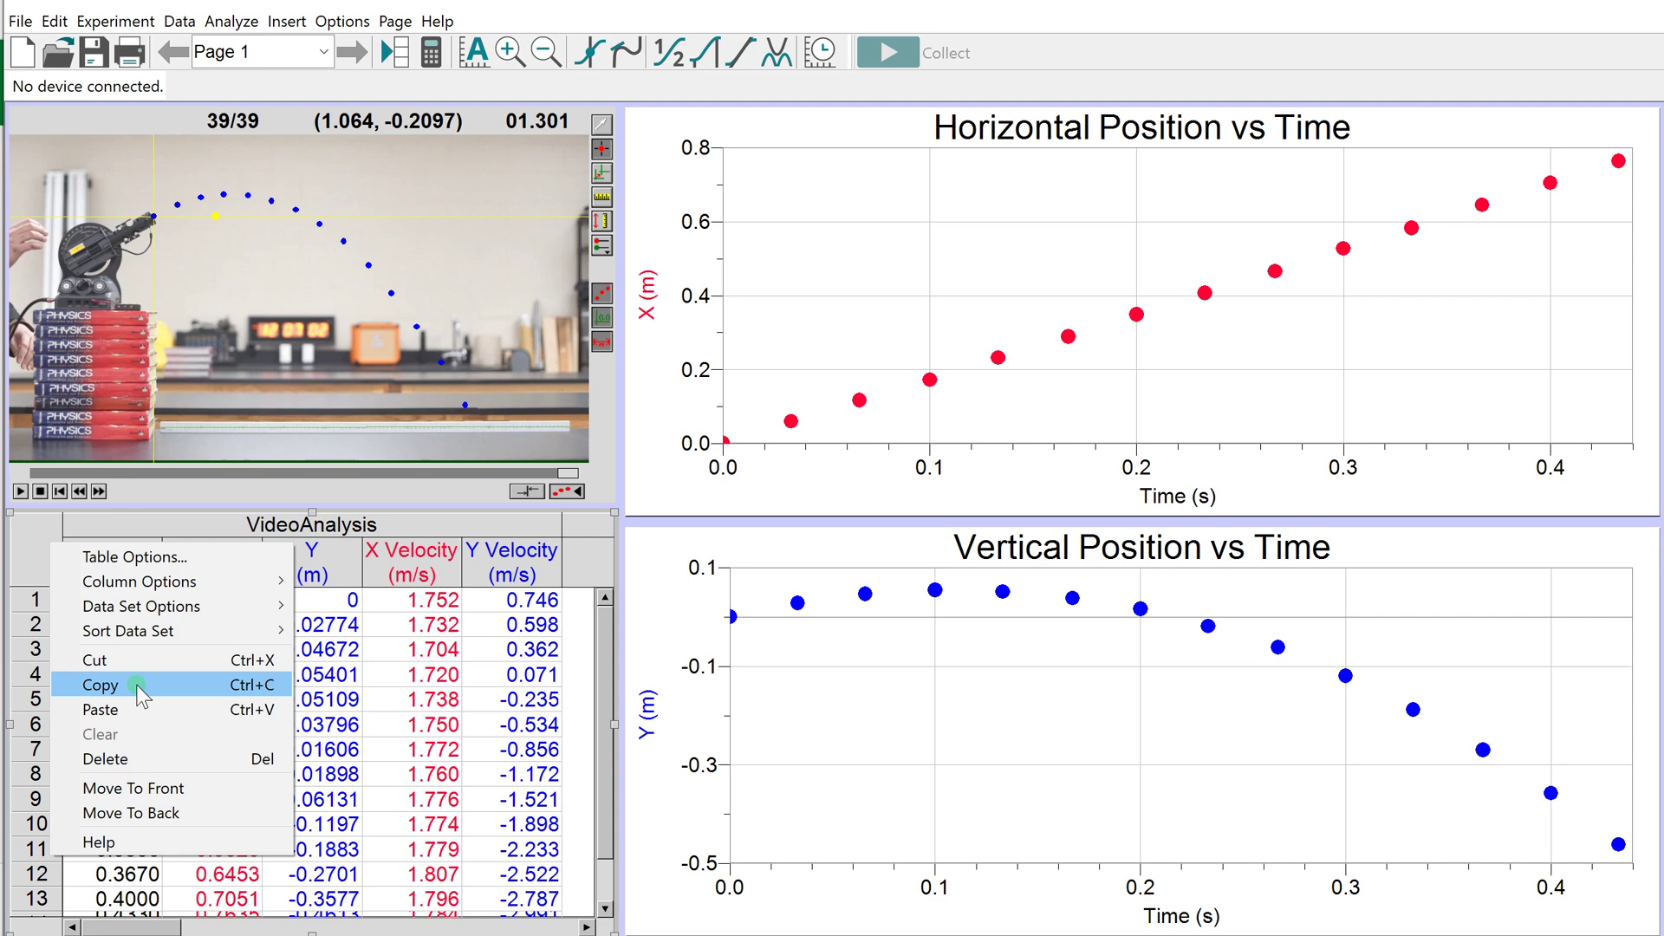
left_click(724, 547)
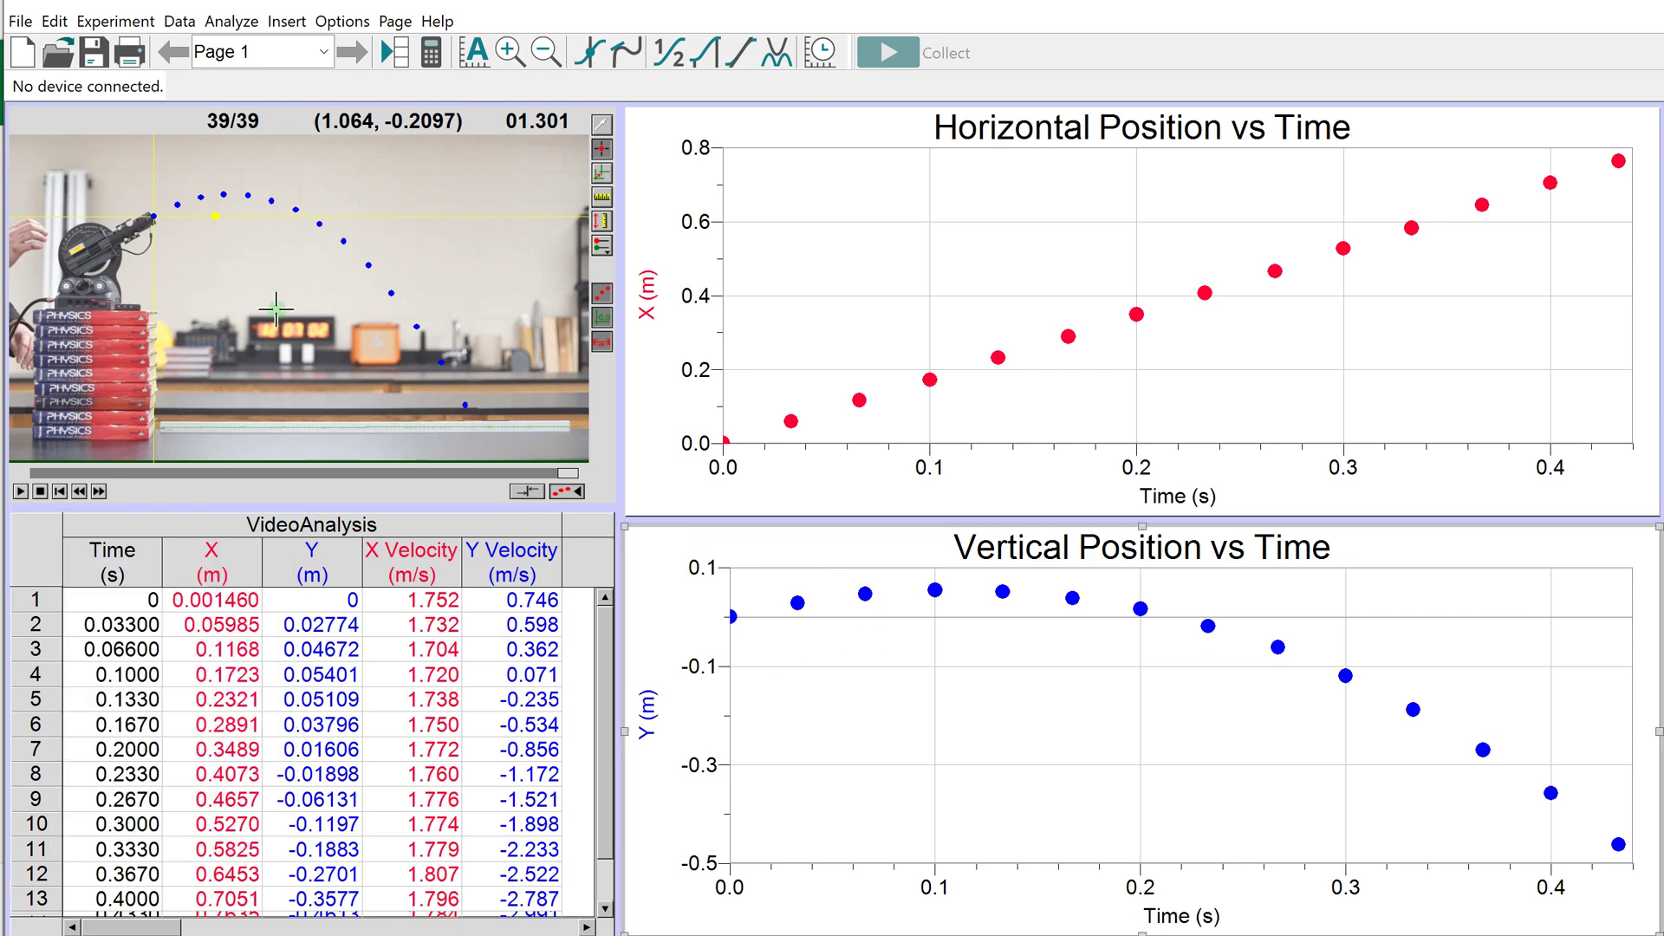
left_click(20, 21)
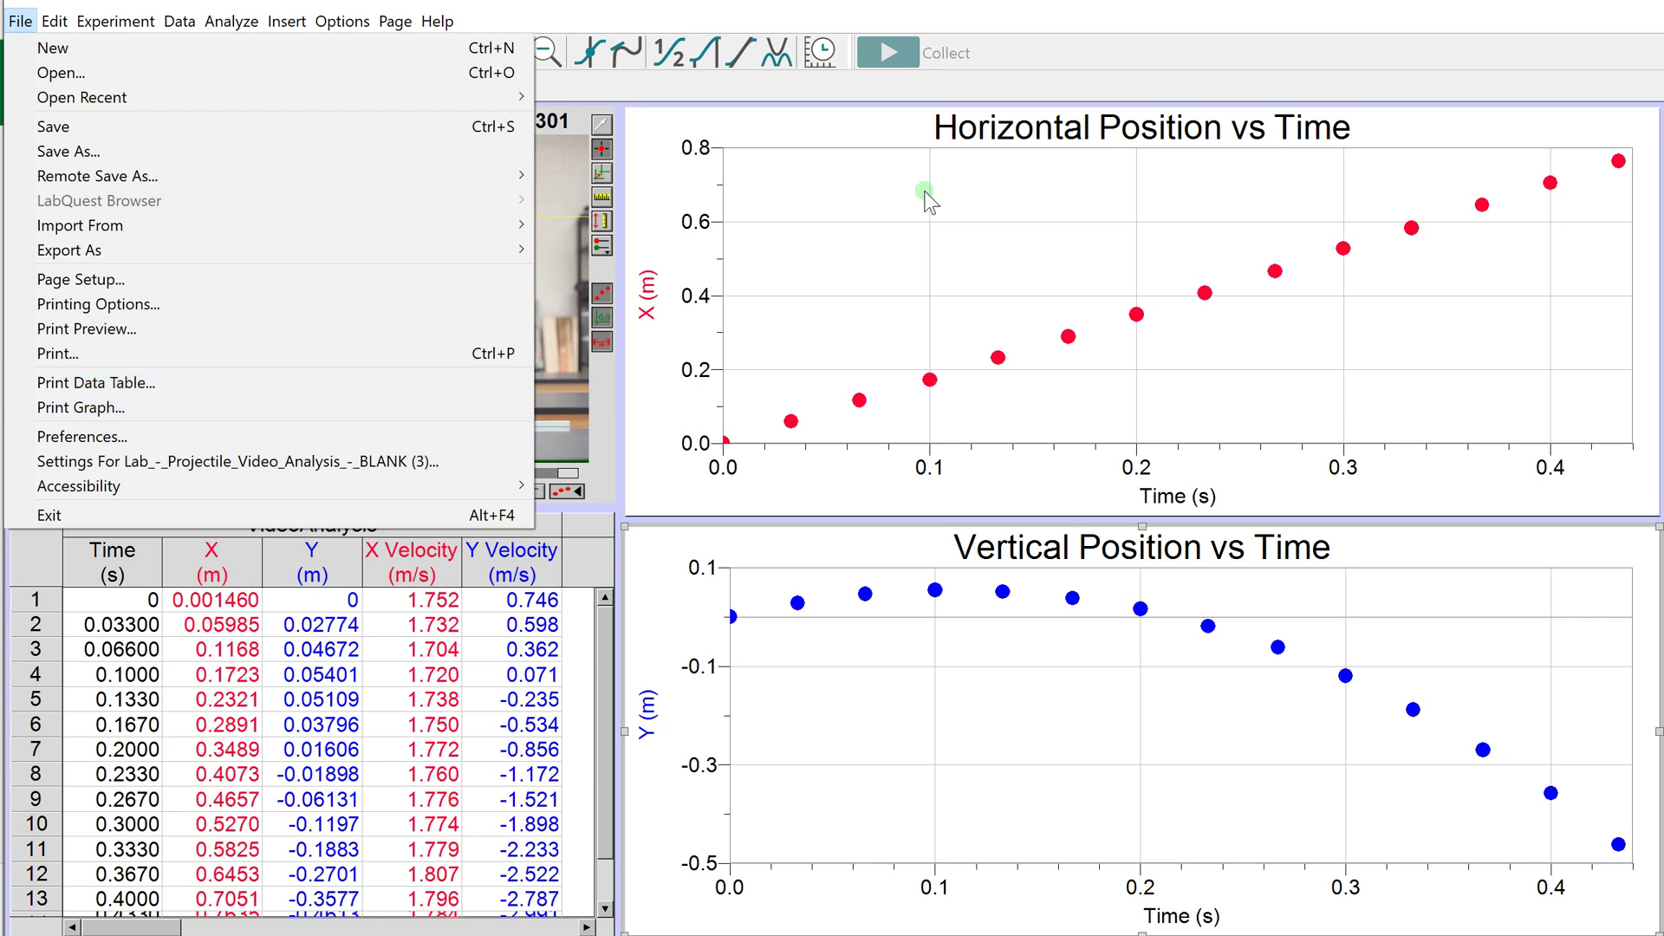
left_click(1049, 21)
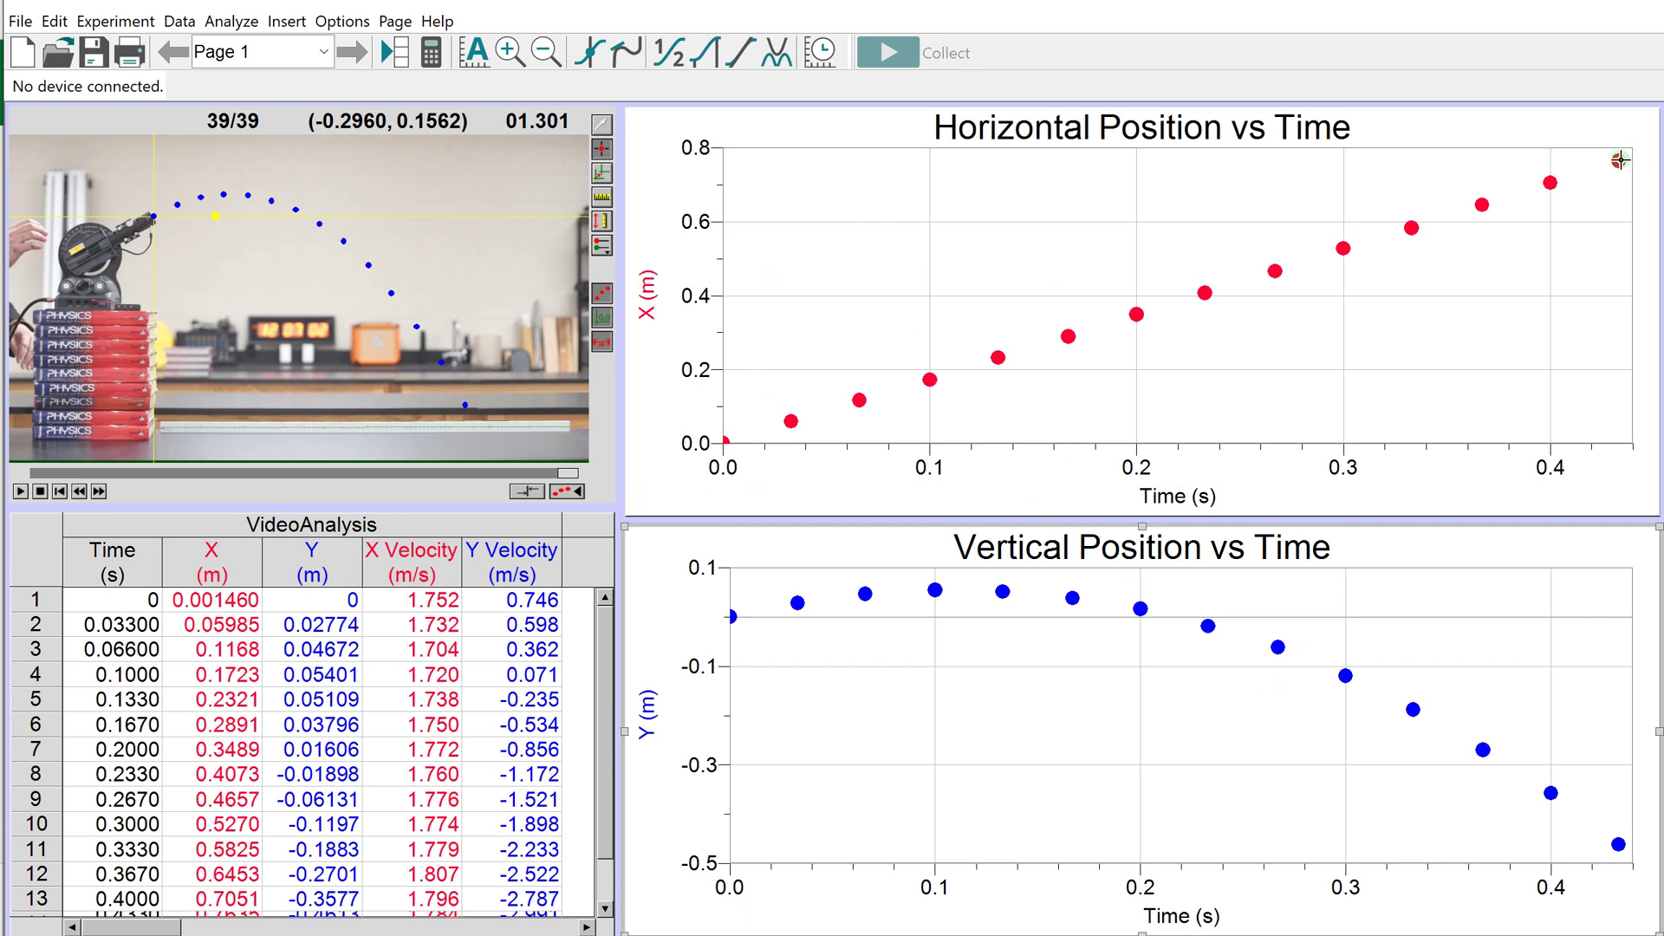
Apply a linear fit to all horizontal position data and move its results box upward.
mouse_move(1626, 156)
left_mouse_down()
mouse_move(1230, 368)
mouse_move(806, 238)
mouse_move(614, 496)
left_mouse_up()
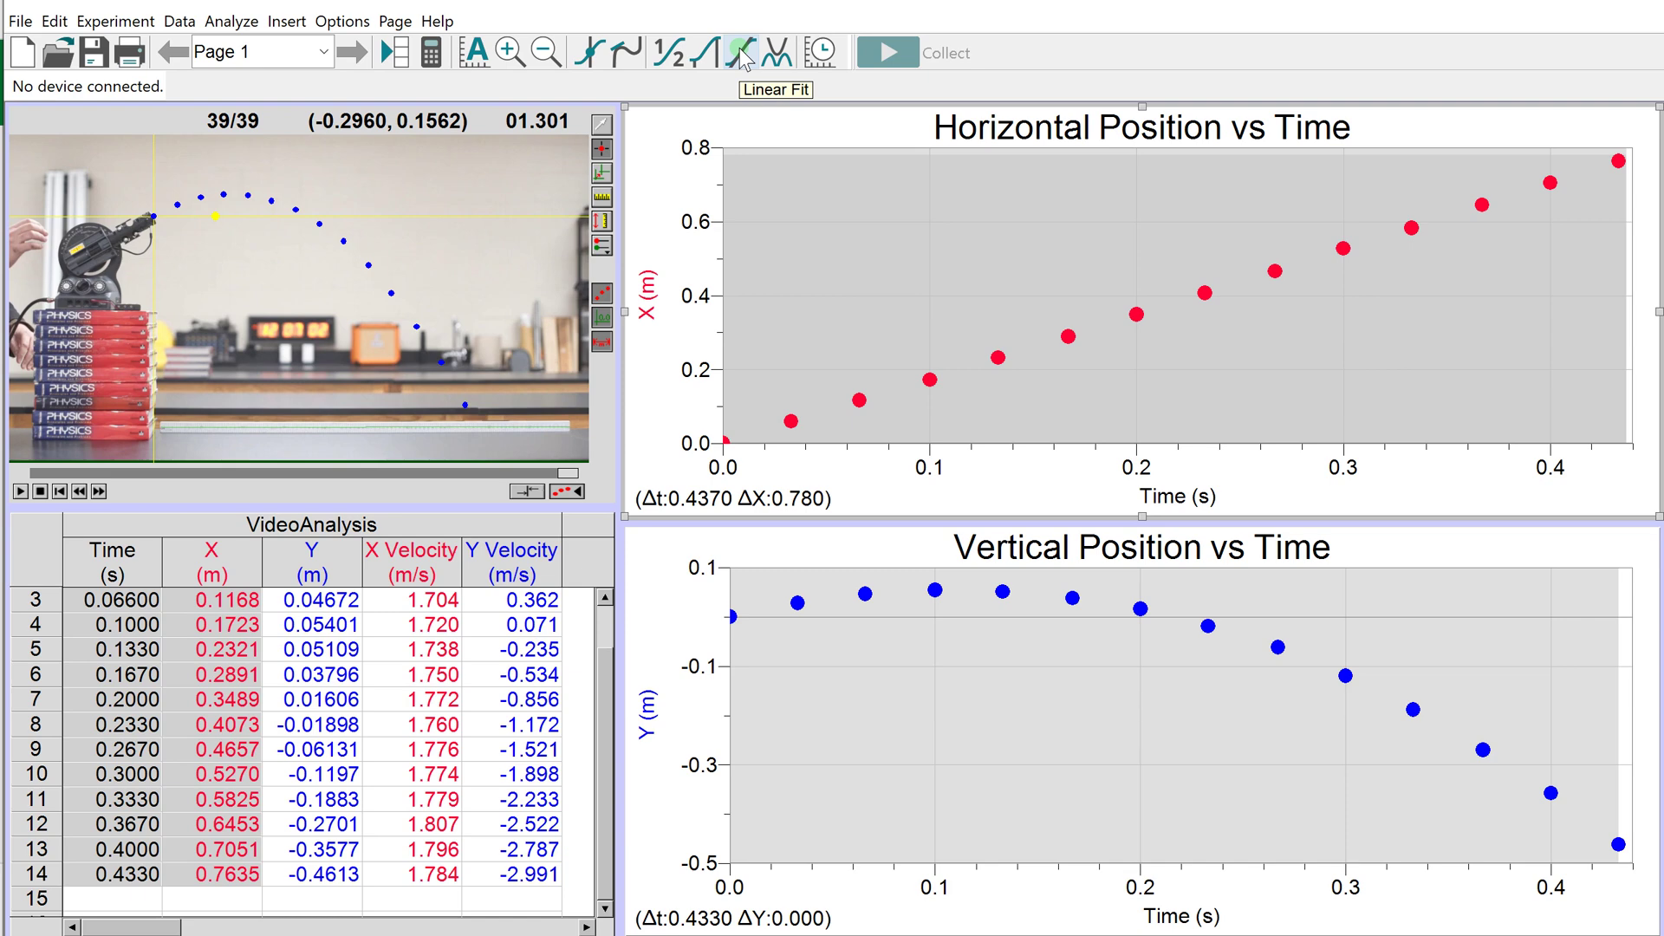
left_click(232, 20)
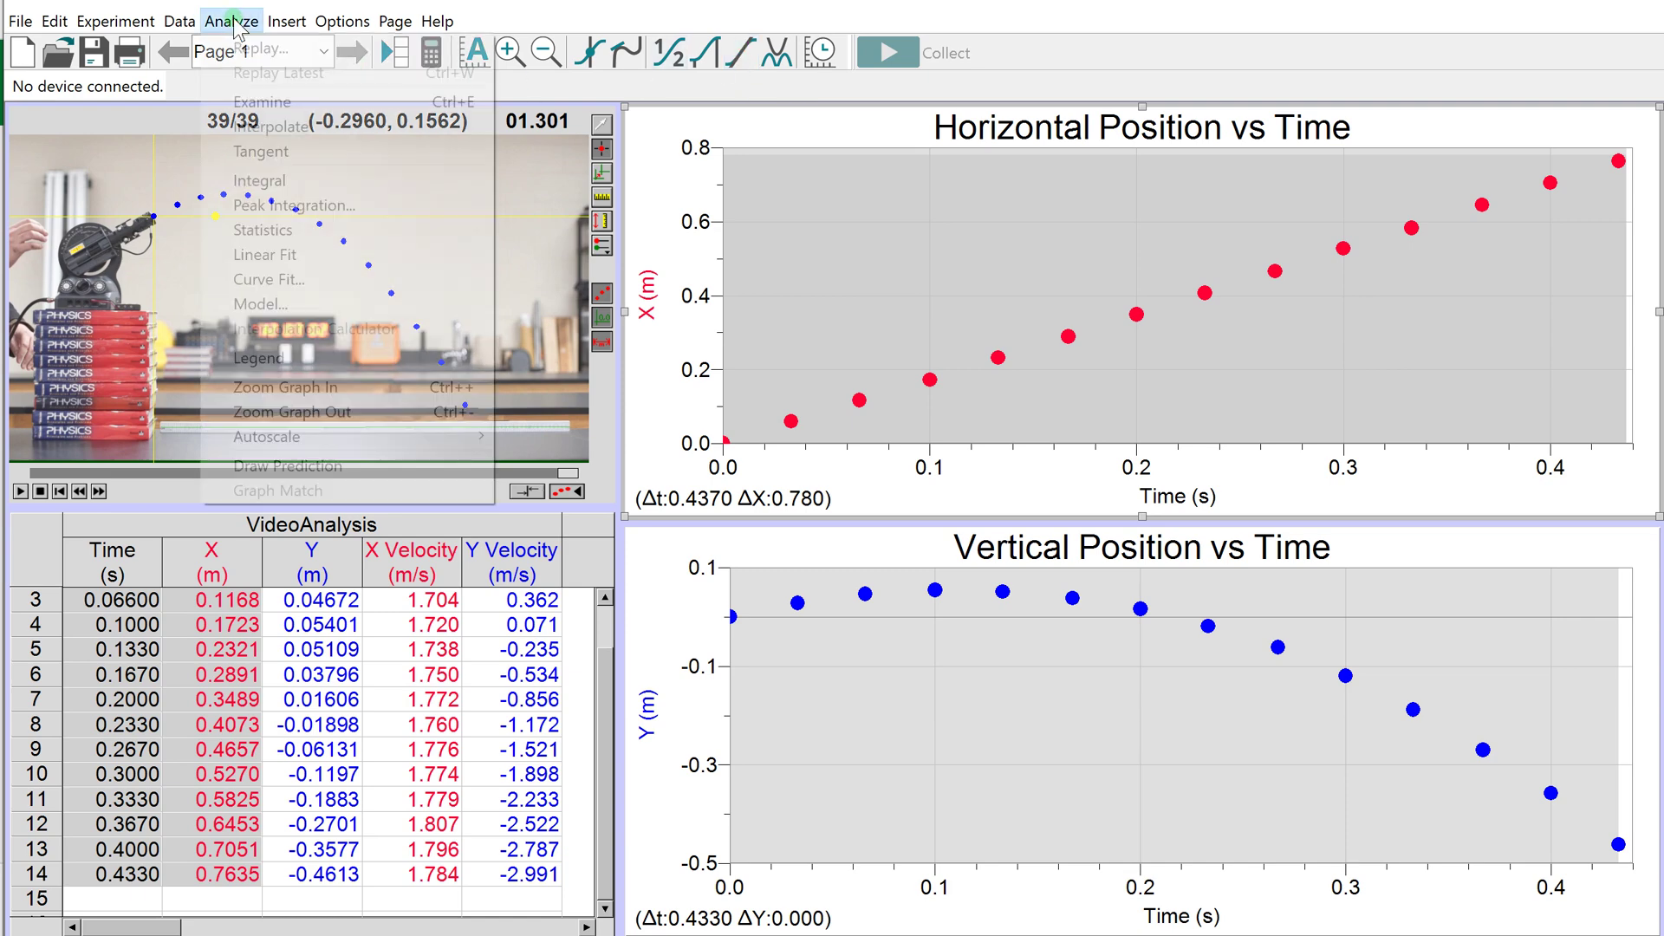
left_click(296, 256)
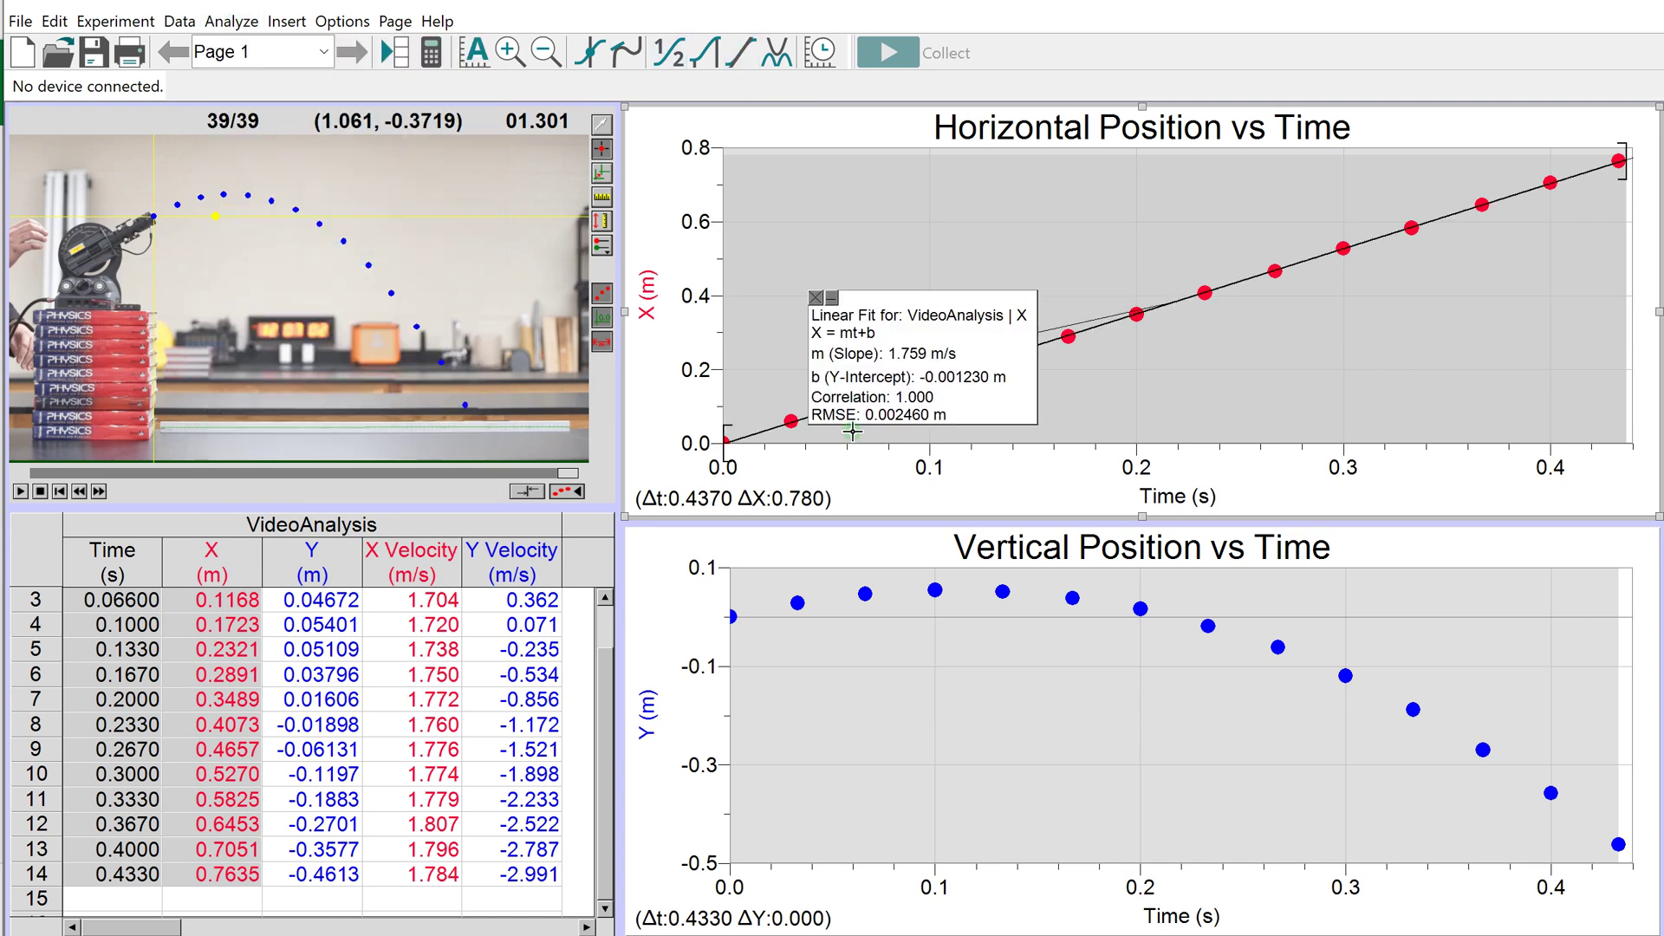
left_click_drag(902, 390, 926, 273)
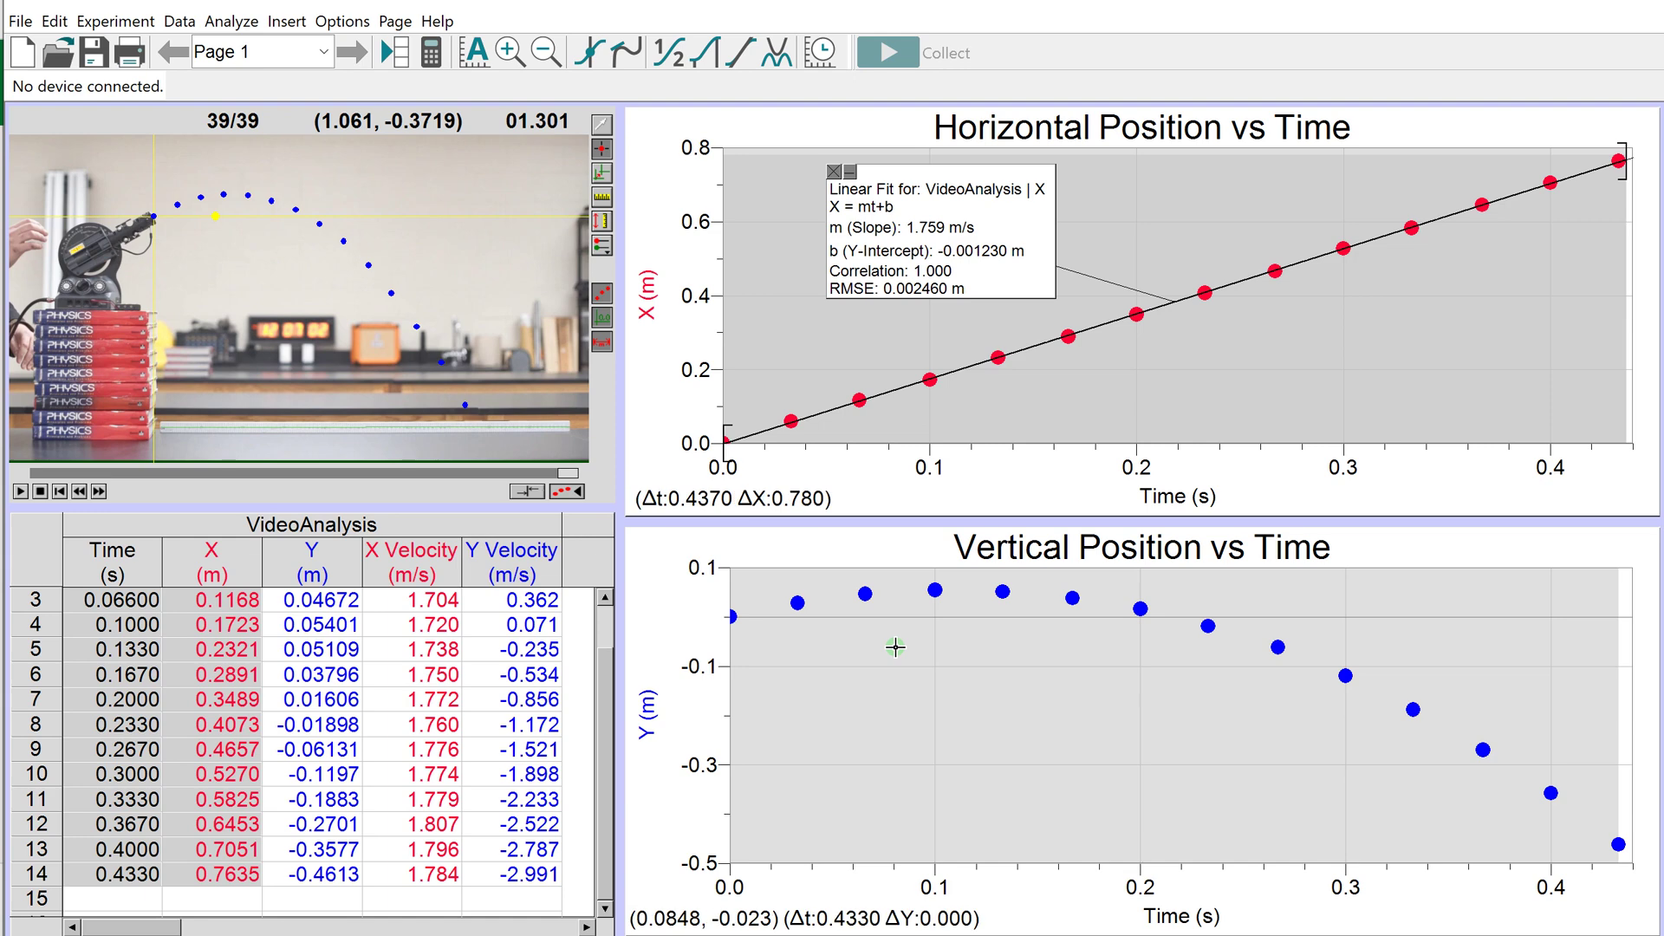
Select a data range on the Vertical Position vs Time graph for analysis.
left_click(1226, 725)
left_click_drag(1627, 823, 664, 685)
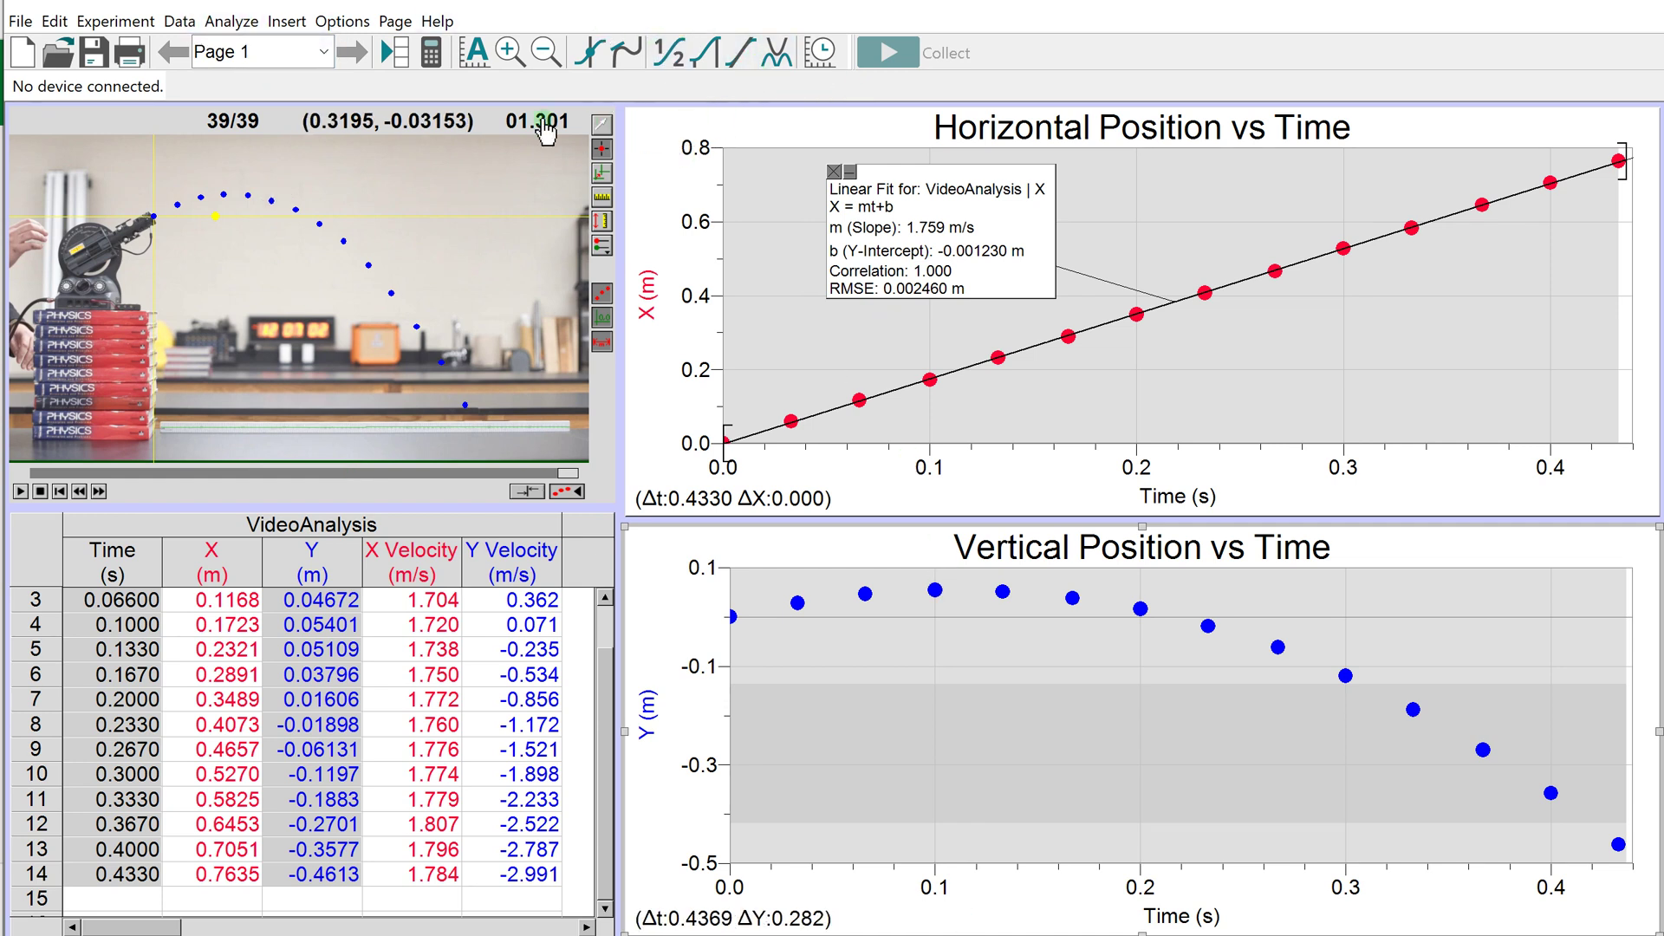
left_click(235, 25)
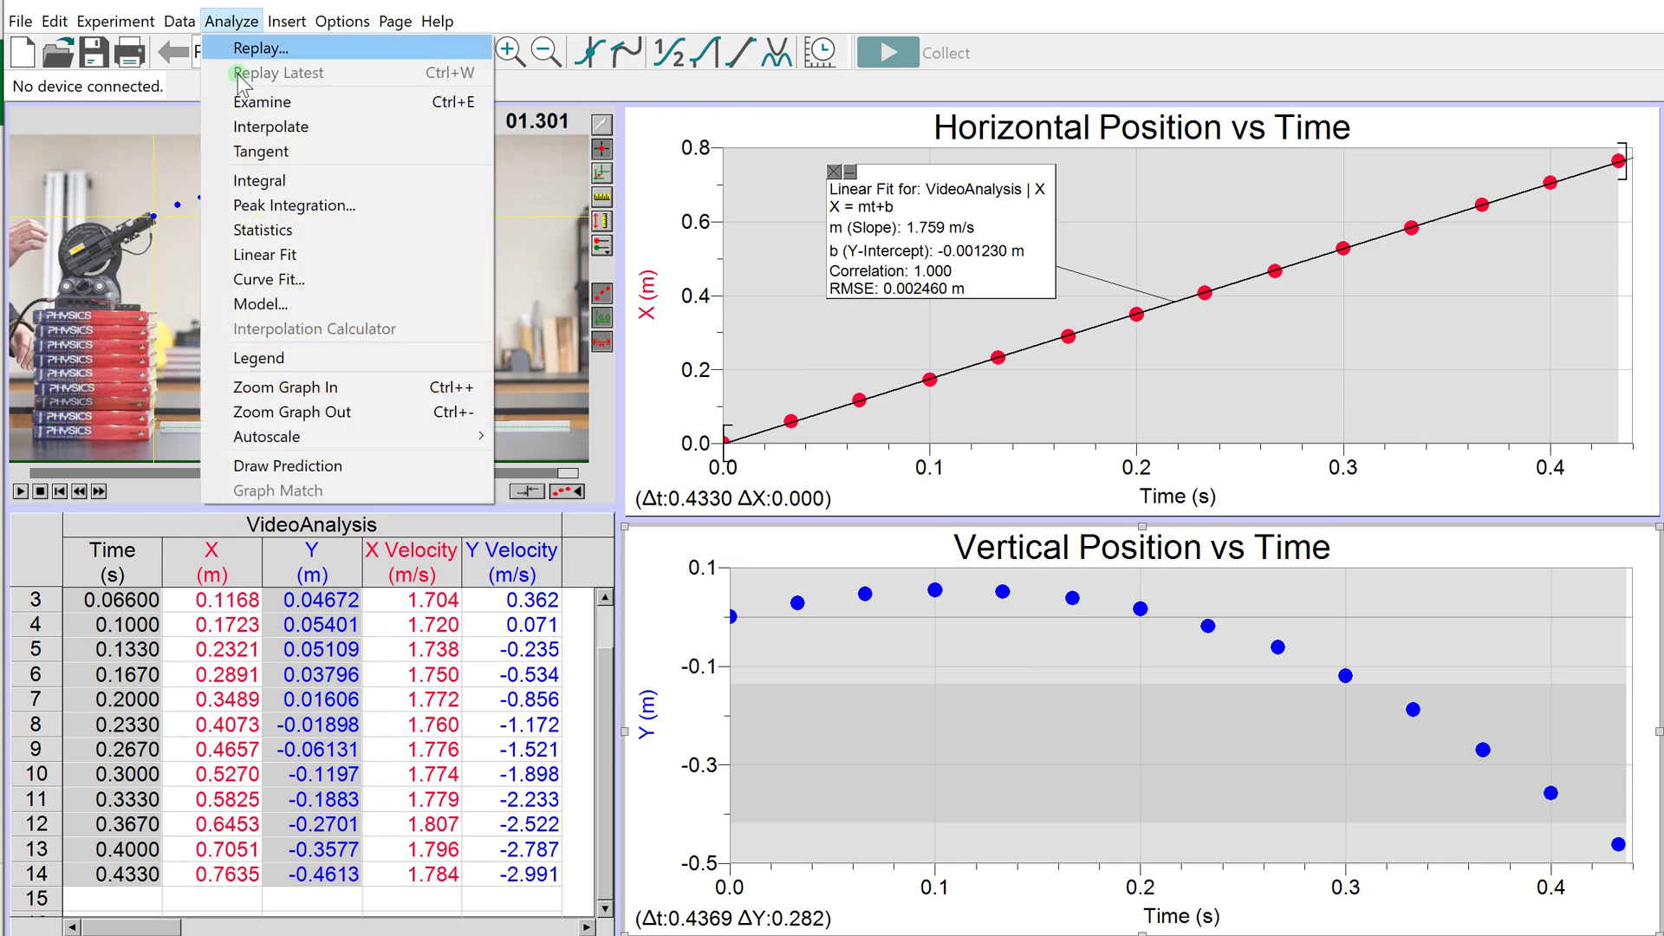
Curve-fit A*t^2+Bt+C to the vertical data, giving A -4.923, B 1.079, C -0.002698.
left_click(300, 283)
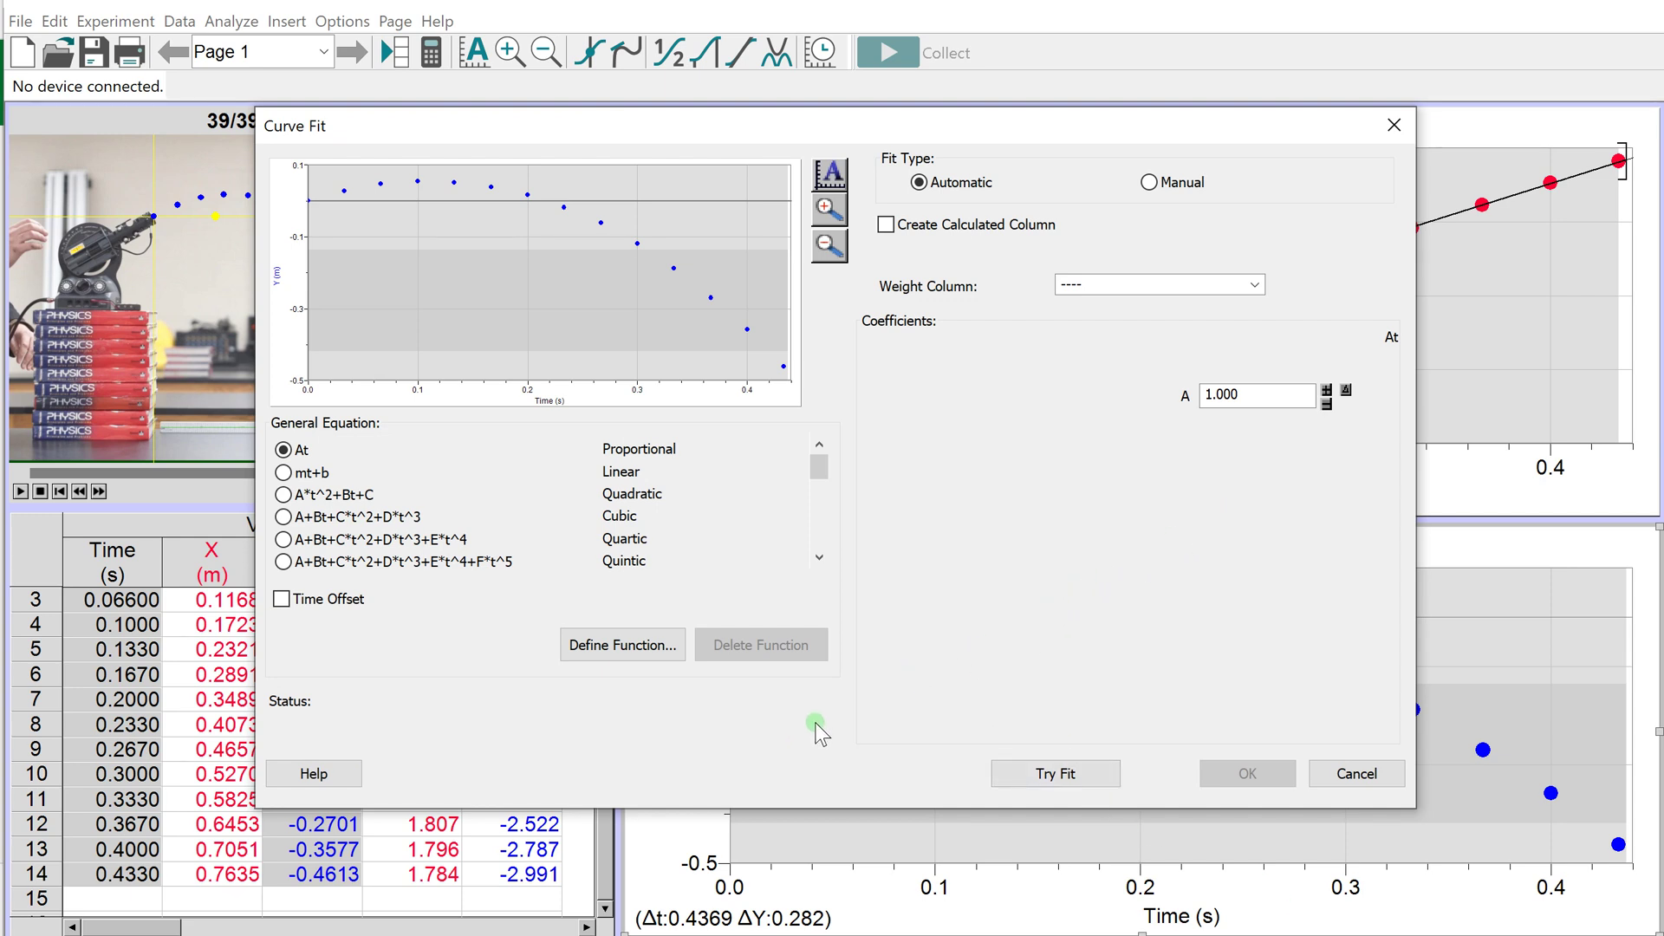
mouse_move(818, 468)
left_mouse_down()
mouse_move(820, 555)
mouse_move(823, 459)
left_mouse_up()
left_click(312, 473)
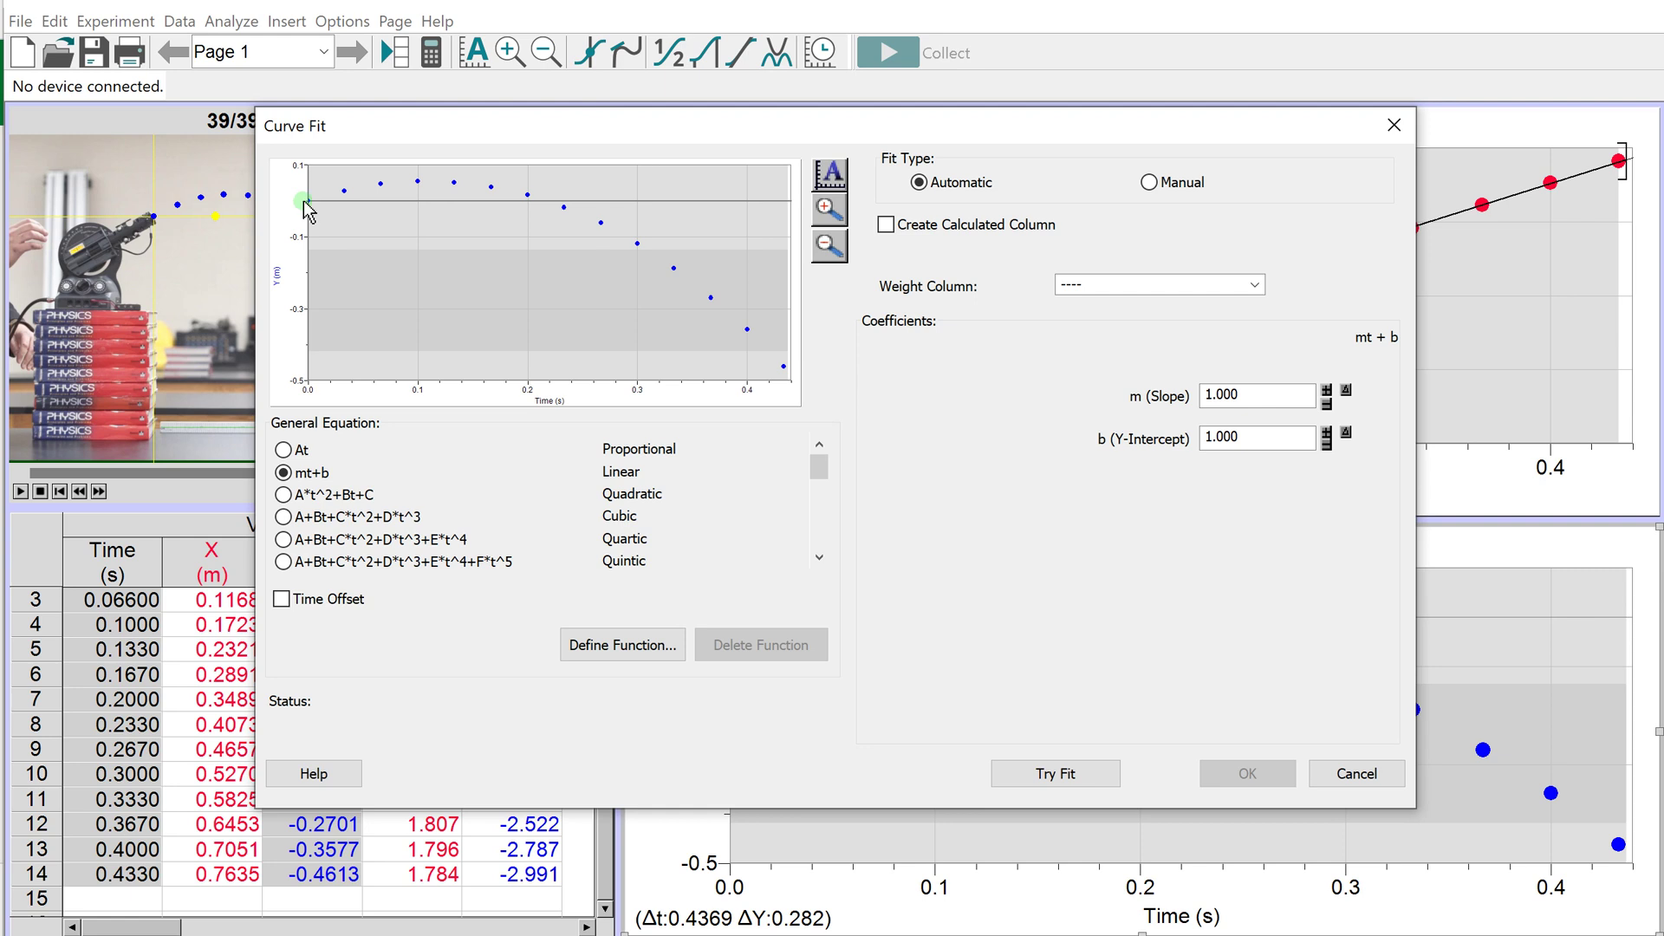
left_click_drag(305, 208, 450, 181)
left_click(285, 495)
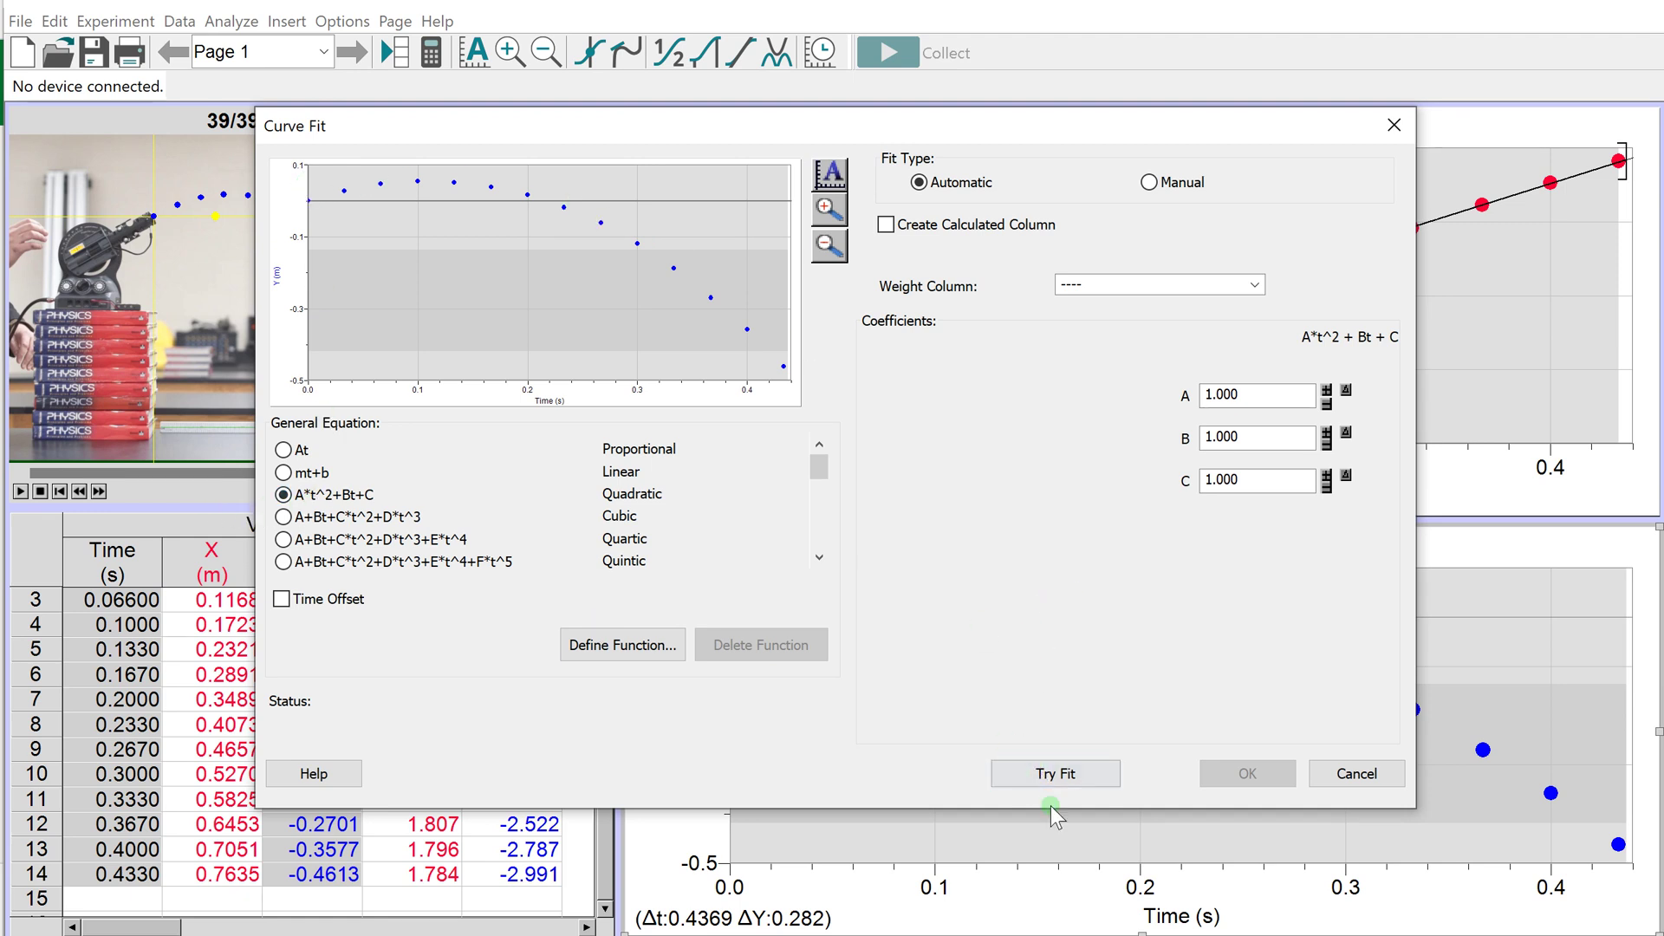
left_click(1071, 773)
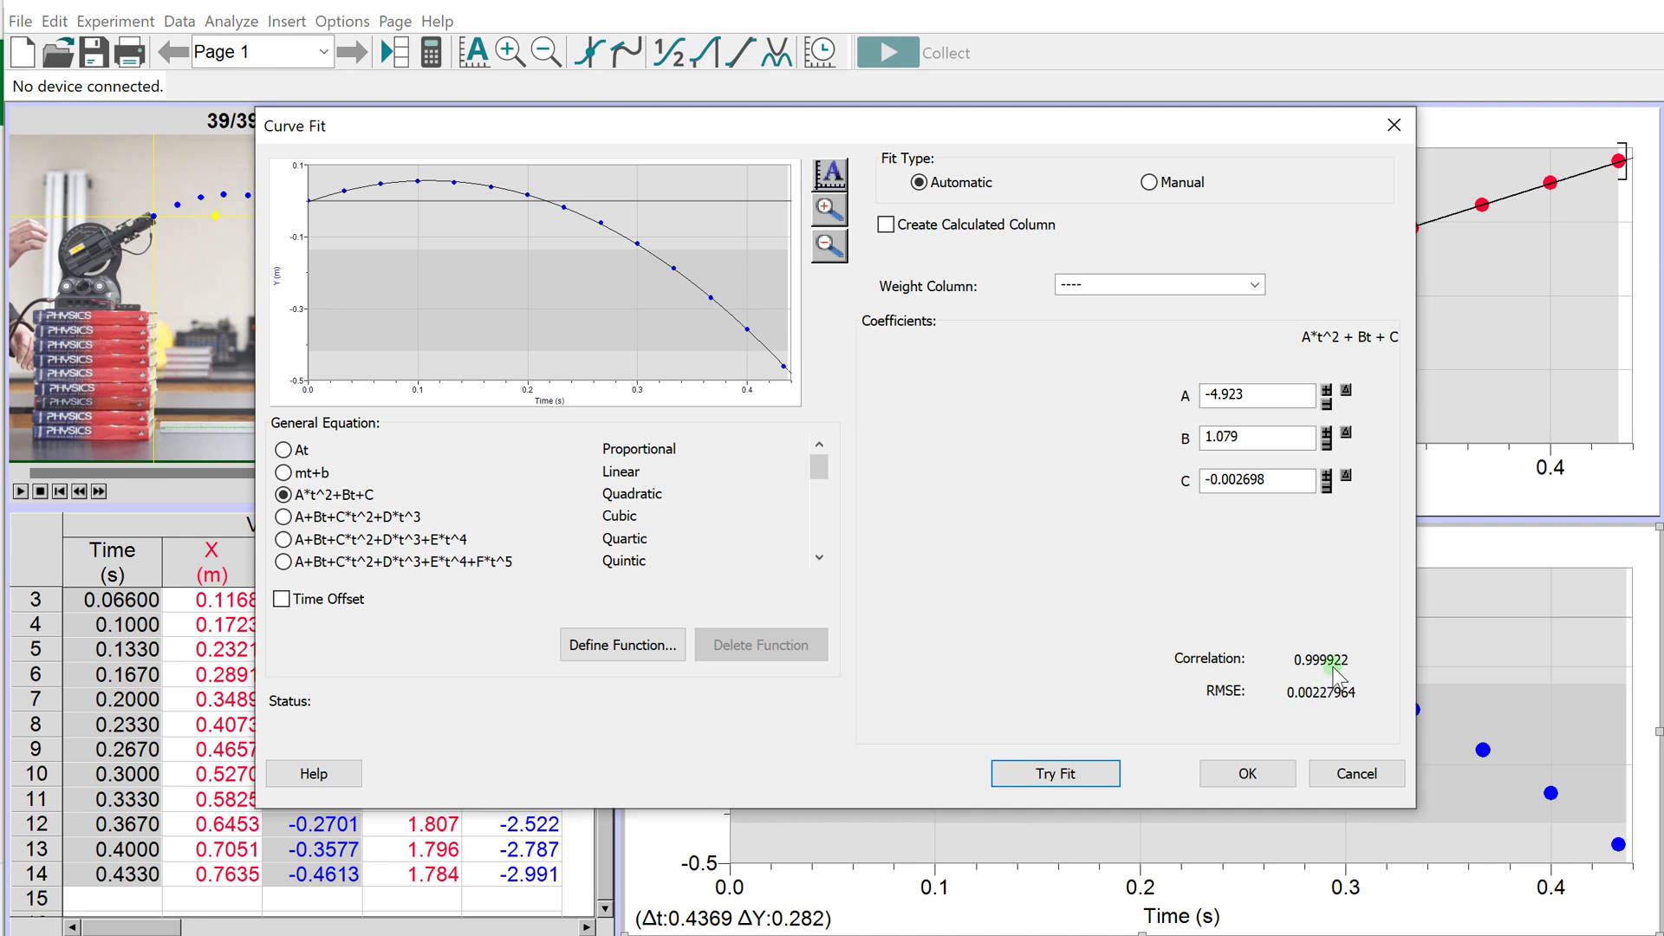
left_click(1247, 773)
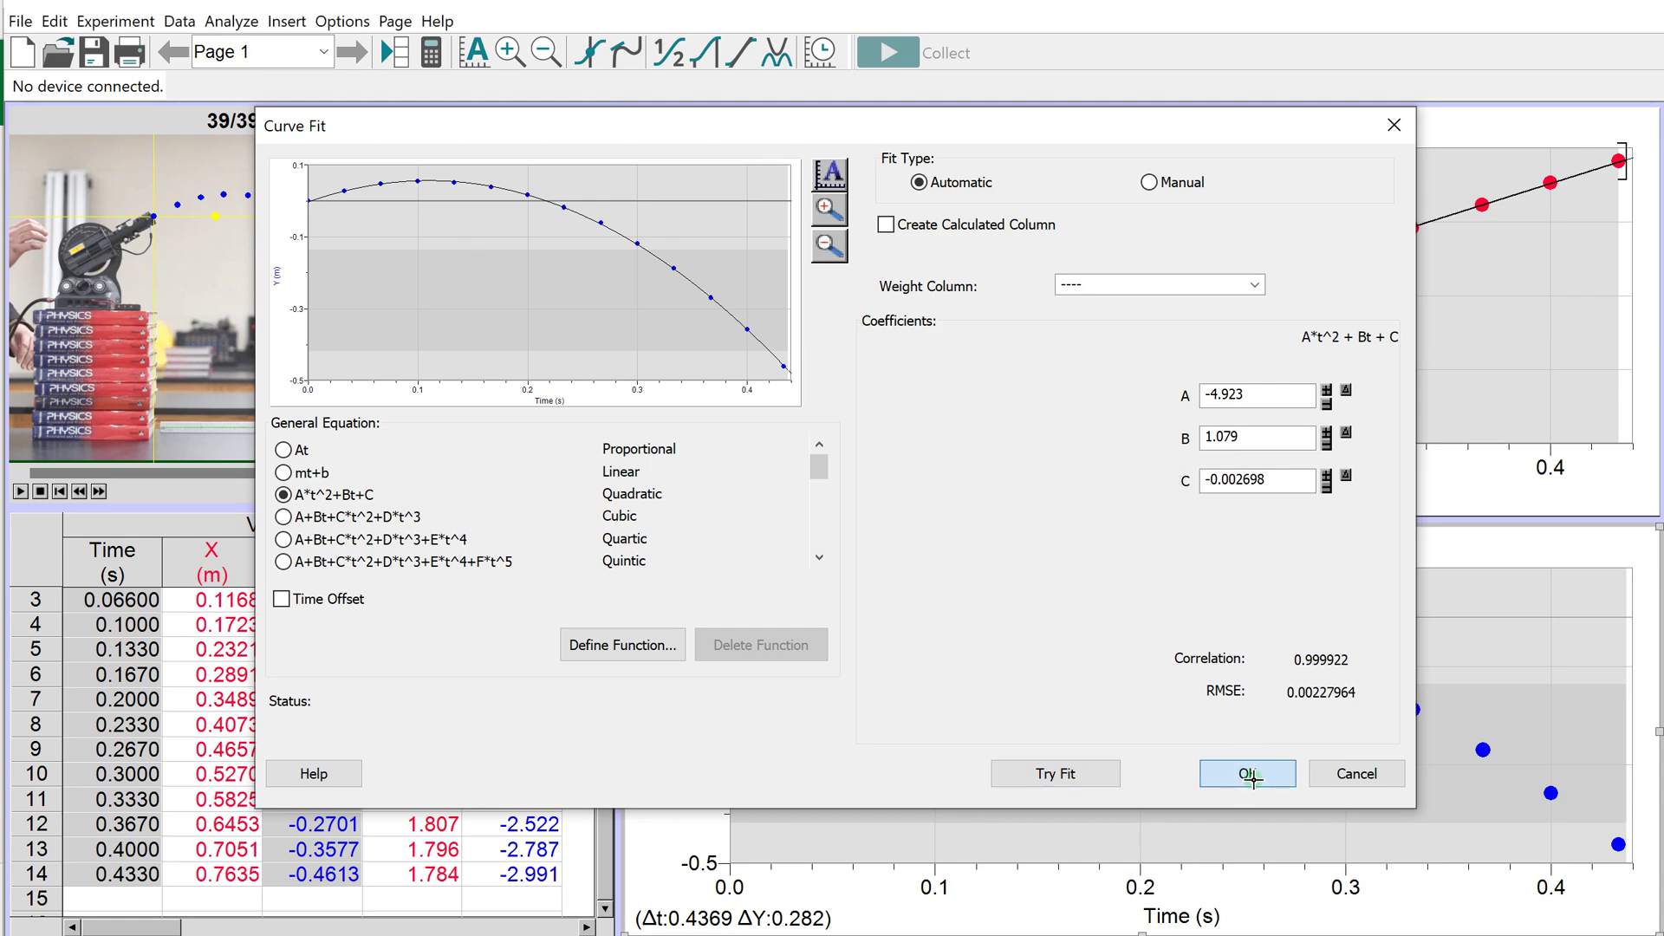
Shift the quadratic fit results box slightly up and to the right.
left_click_drag(985, 734, 1025, 716)
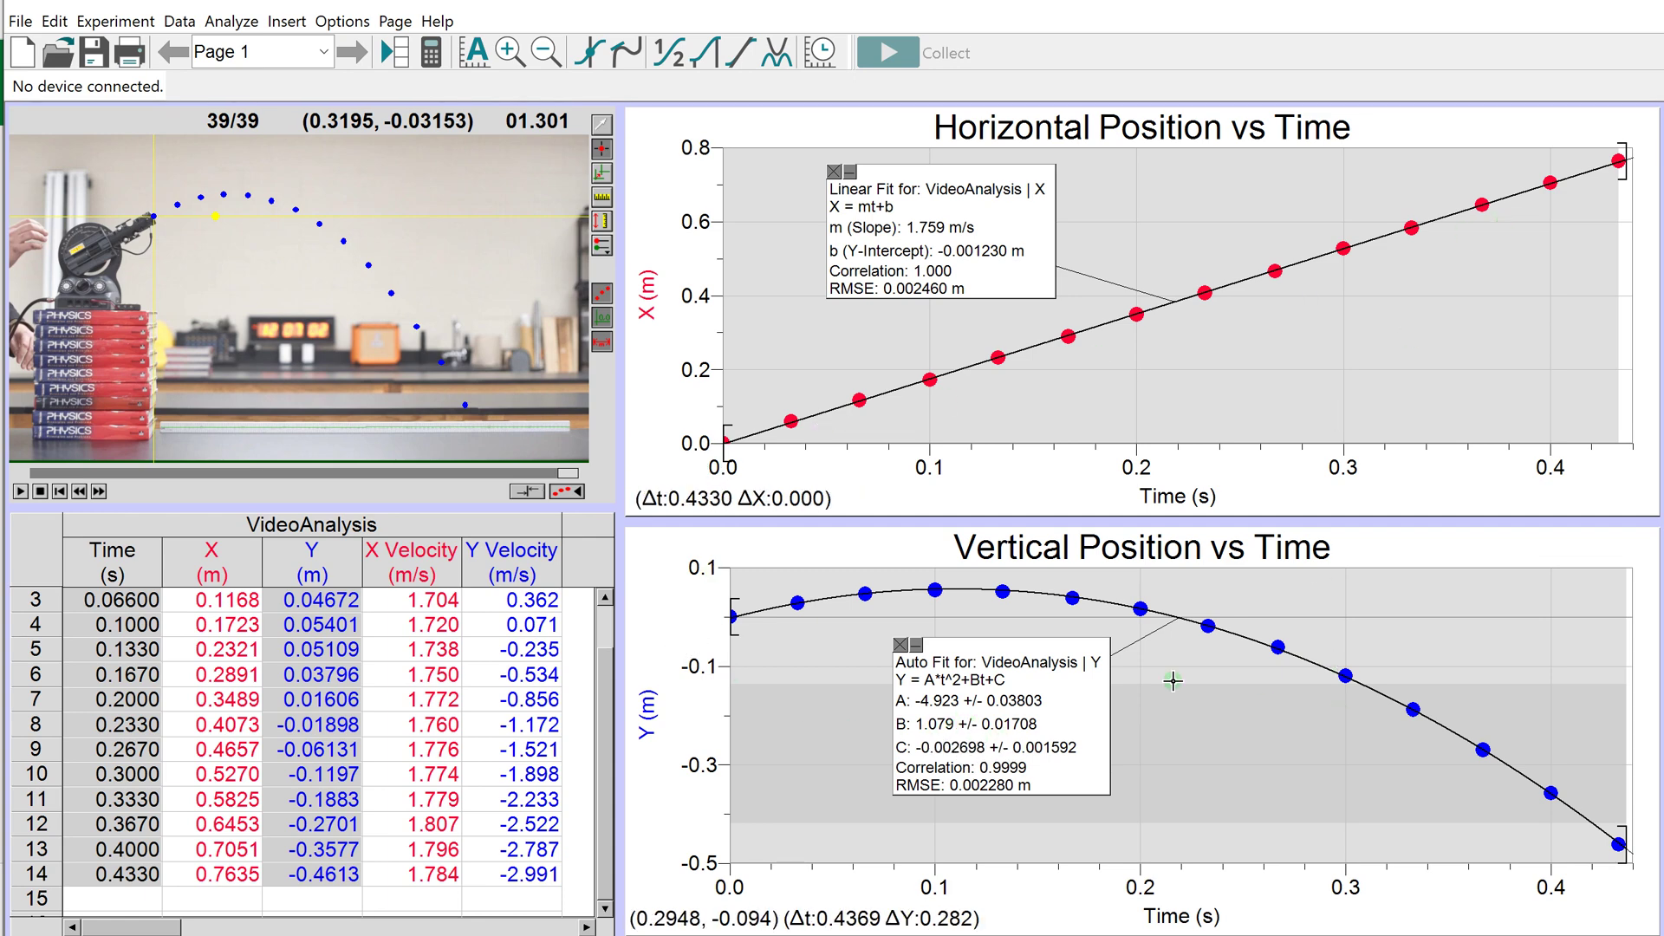
left_click(20, 21)
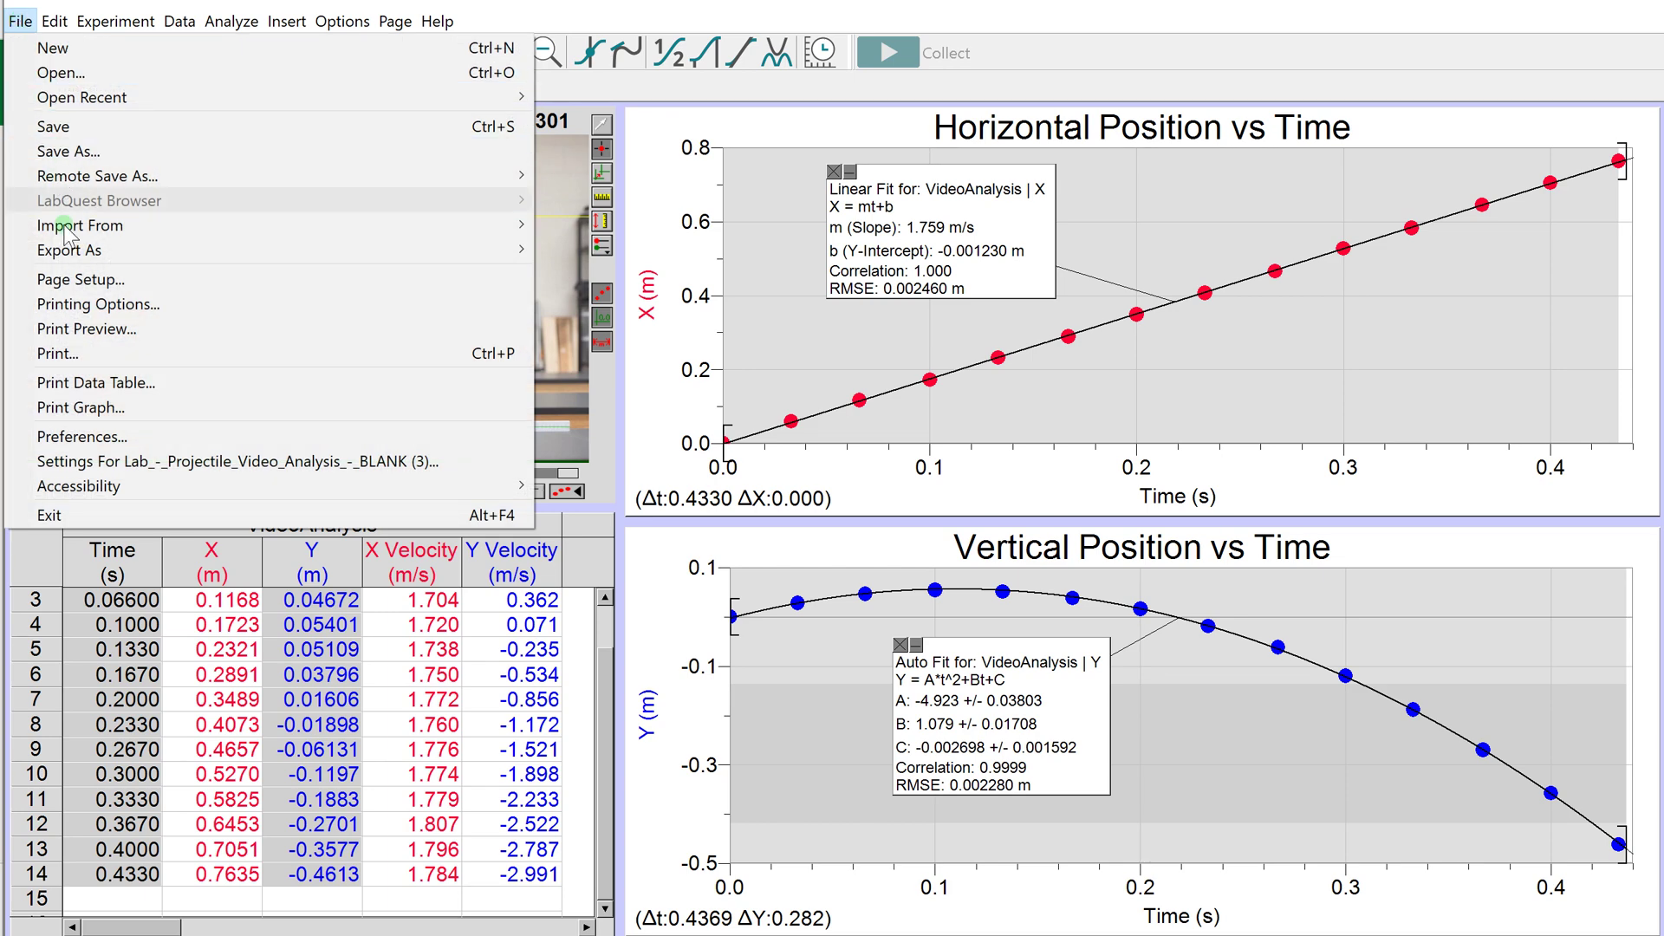
Save the file to the Desktop, replacing 'BLANK (3)' in the name with the student's name.
left_click(69, 151)
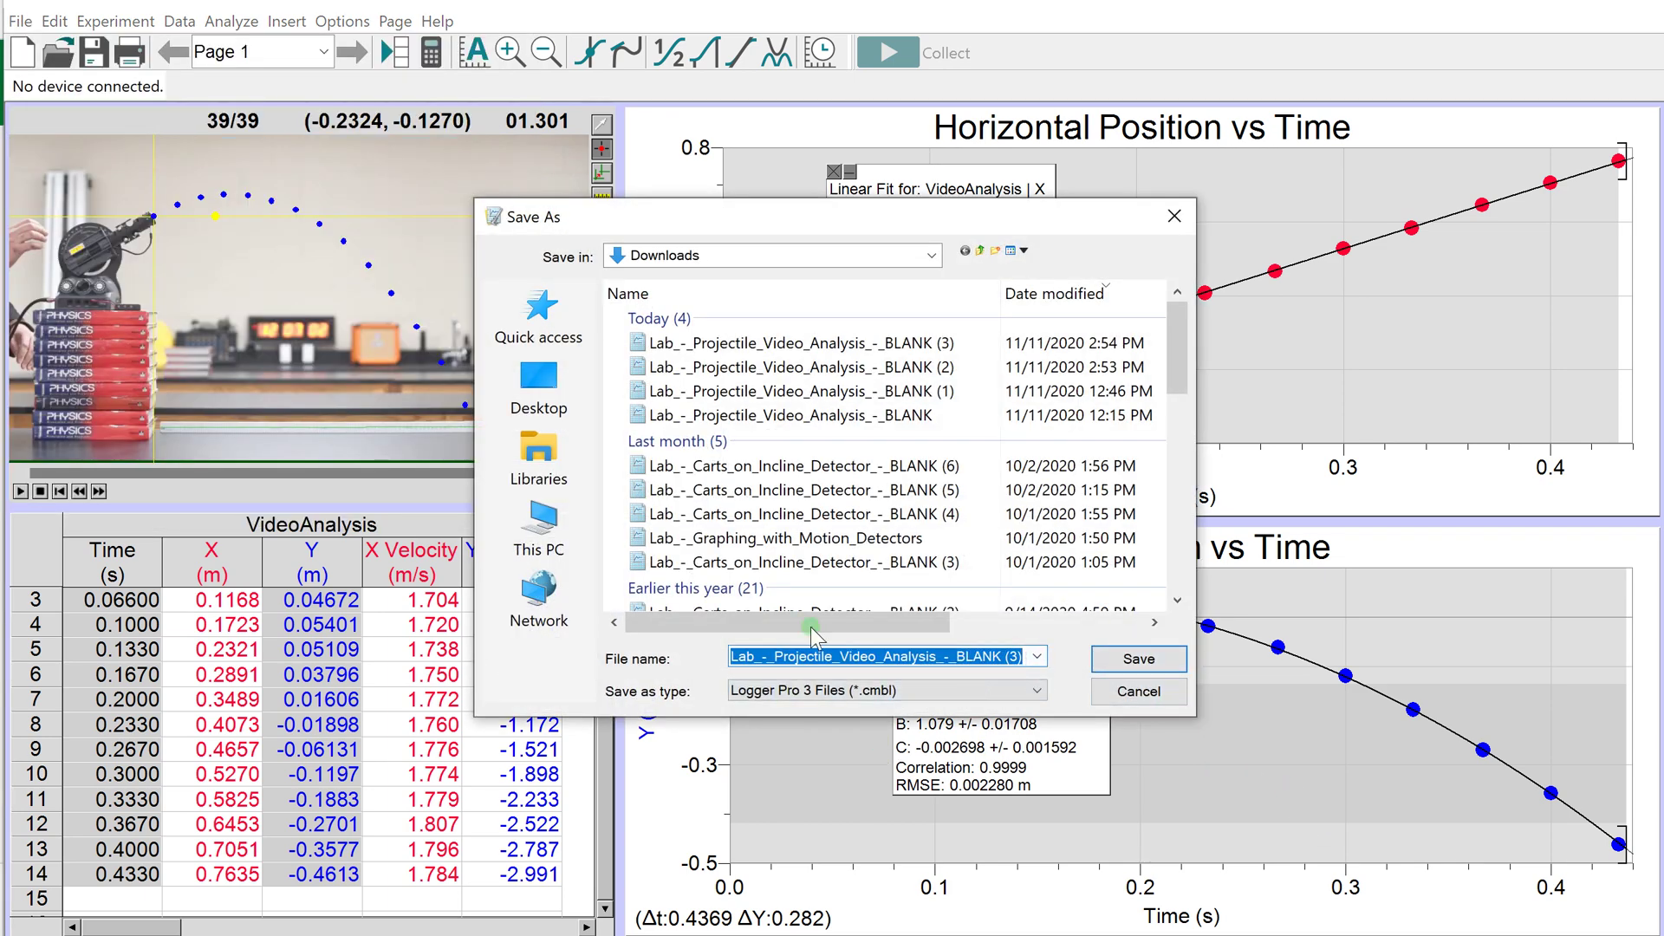
left_click(538, 386)
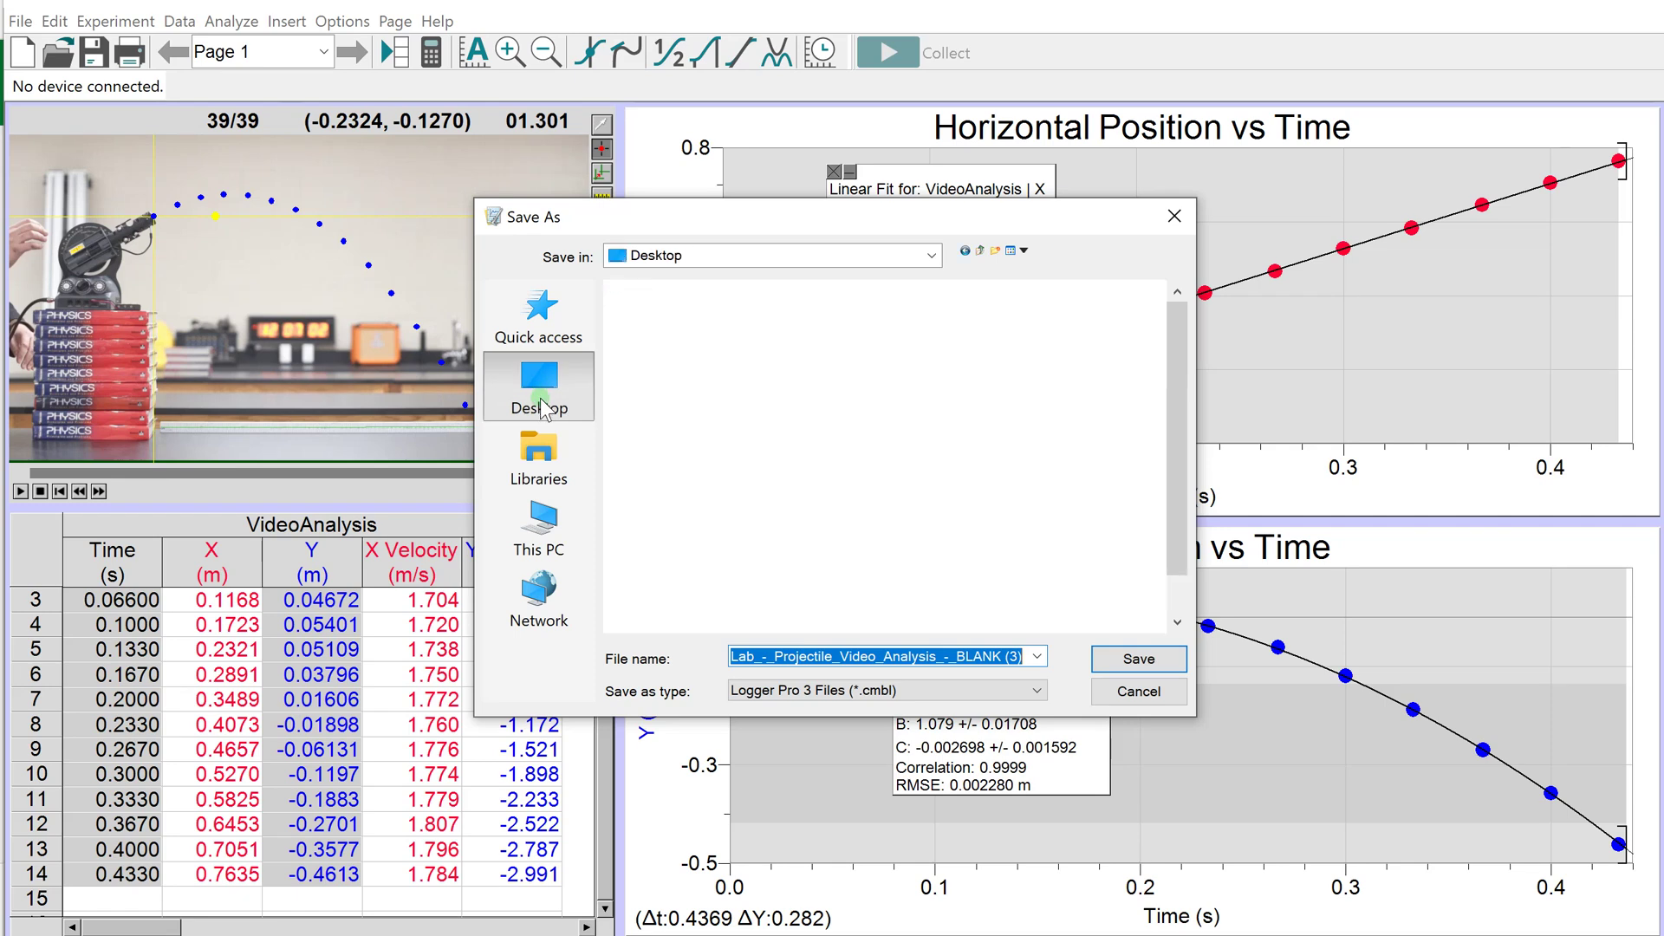
left_click(1005, 660)
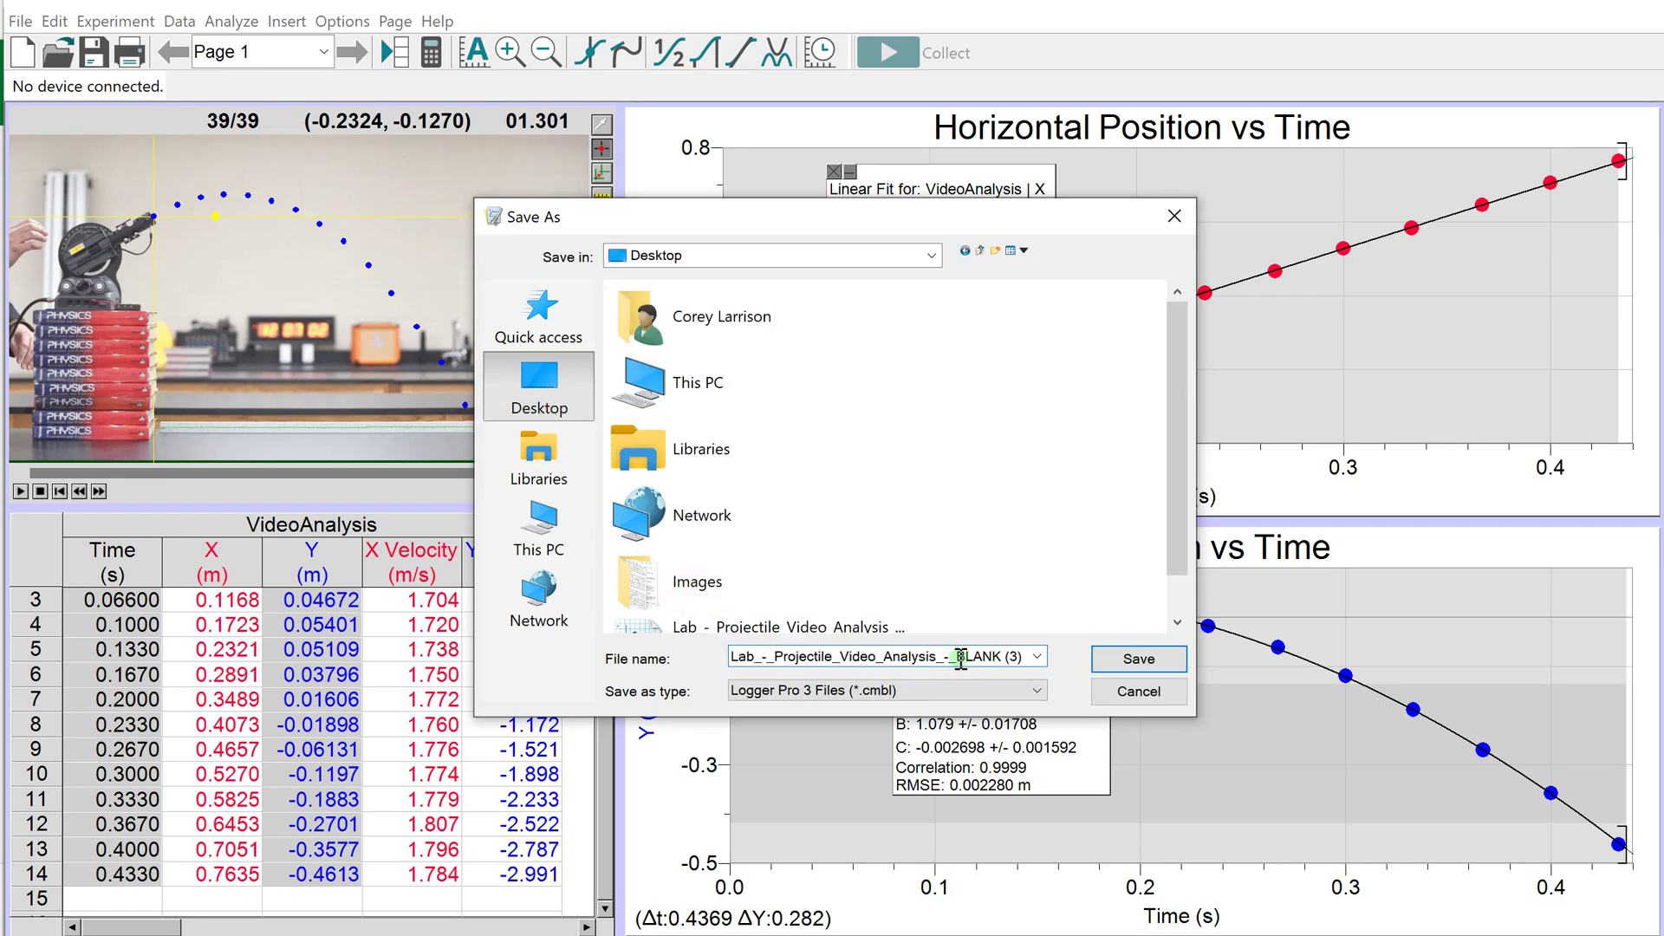
left_click_drag(960, 660, 1022, 659)
type("YO NAME")
left_click(1138, 658)
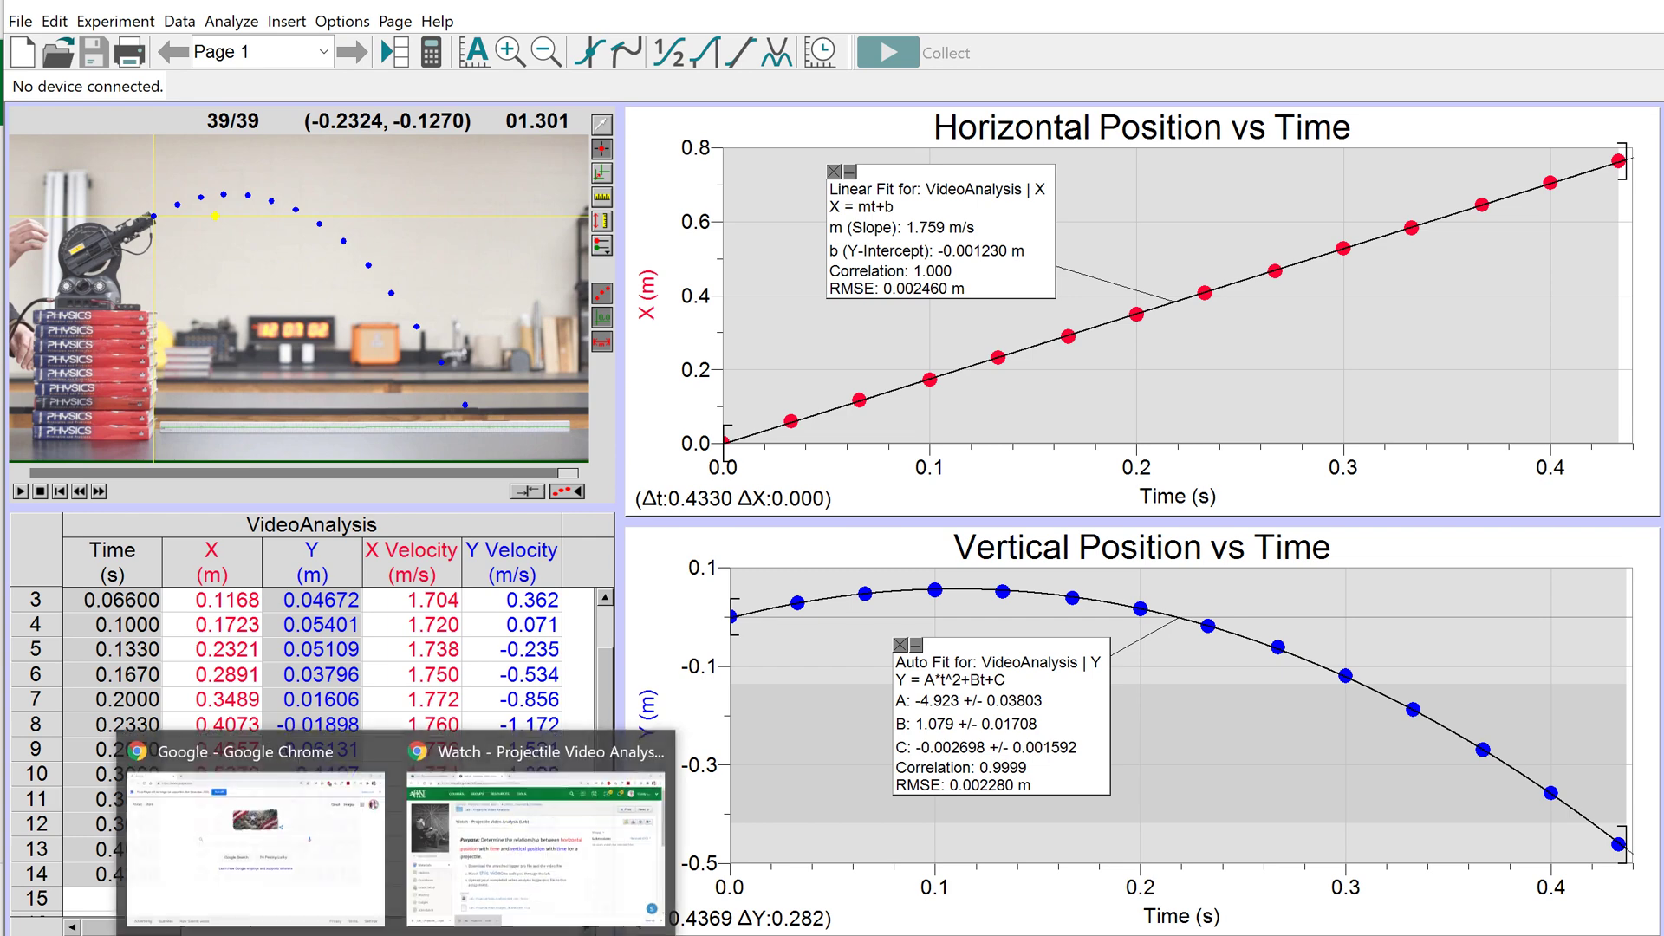
In Schoology, highlight step 3's upload instruction and open the Lab - Projectile Video Analysis folder.
left_click(532, 835)
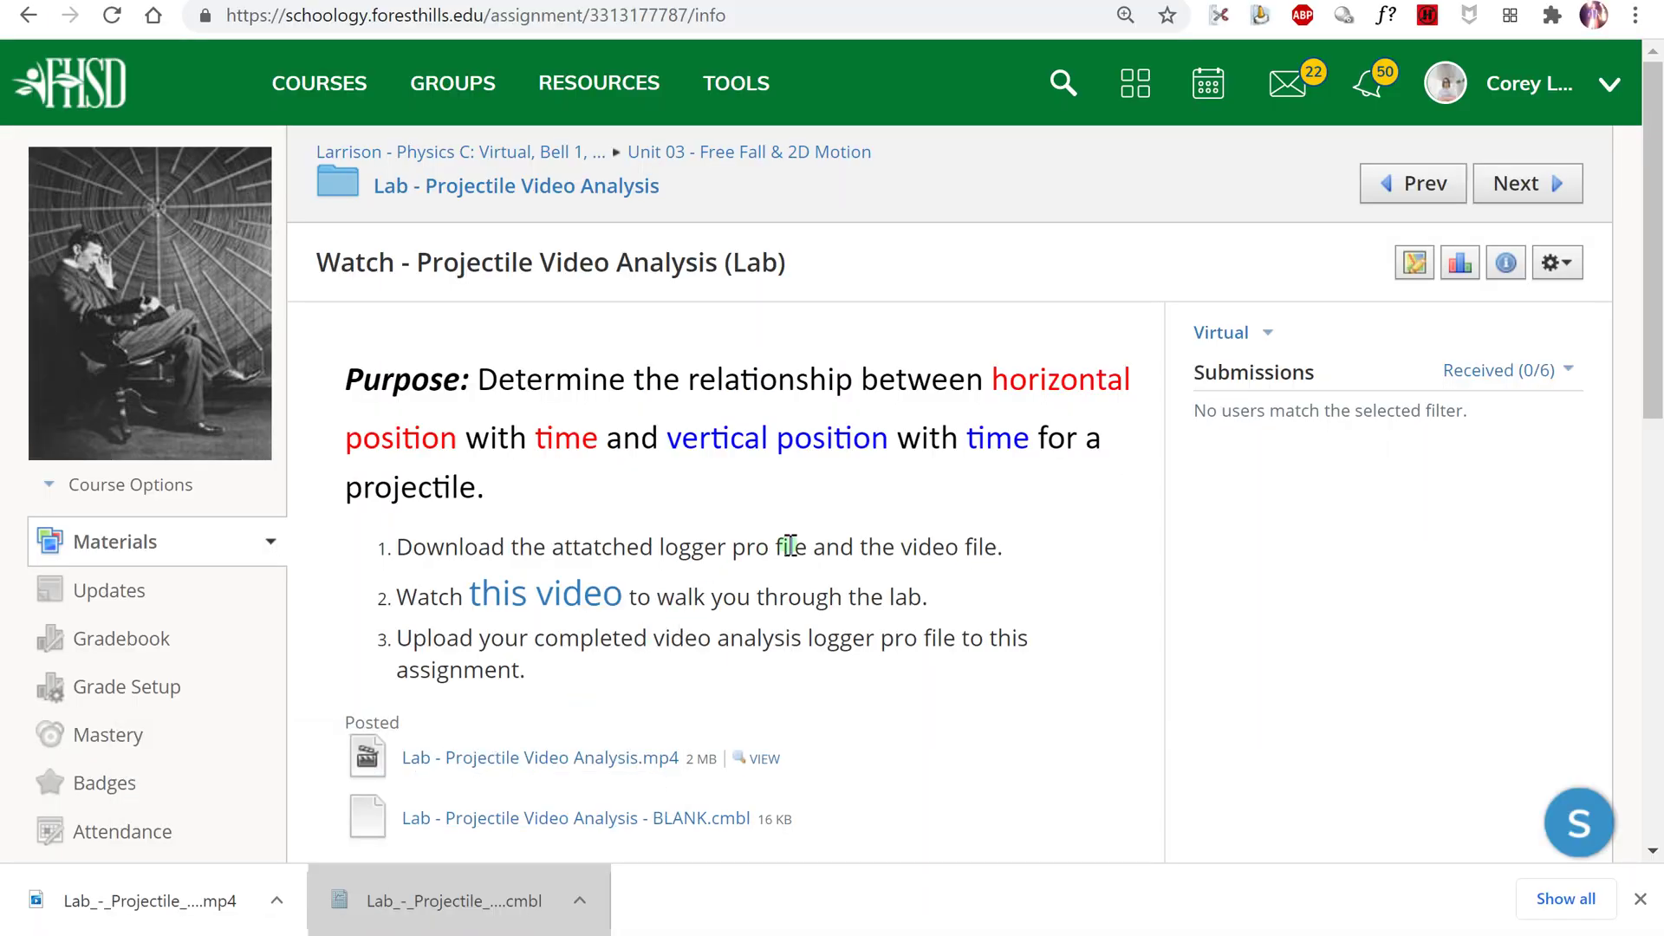
left_click_drag(400, 637, 565, 679)
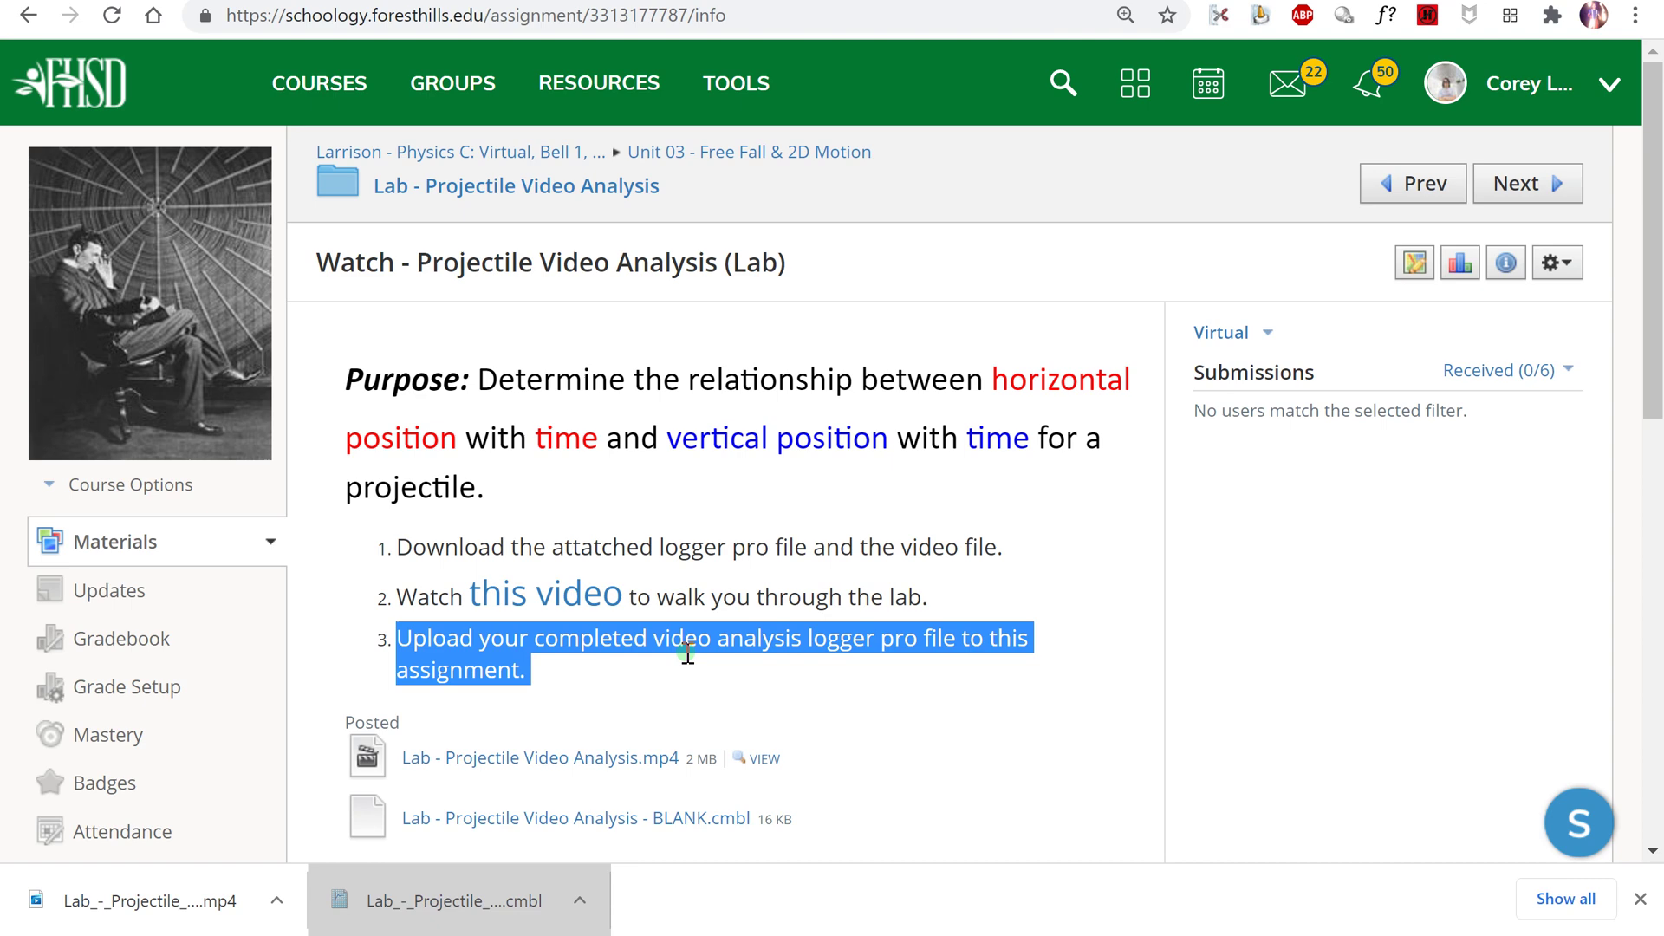
left_click(515, 186)
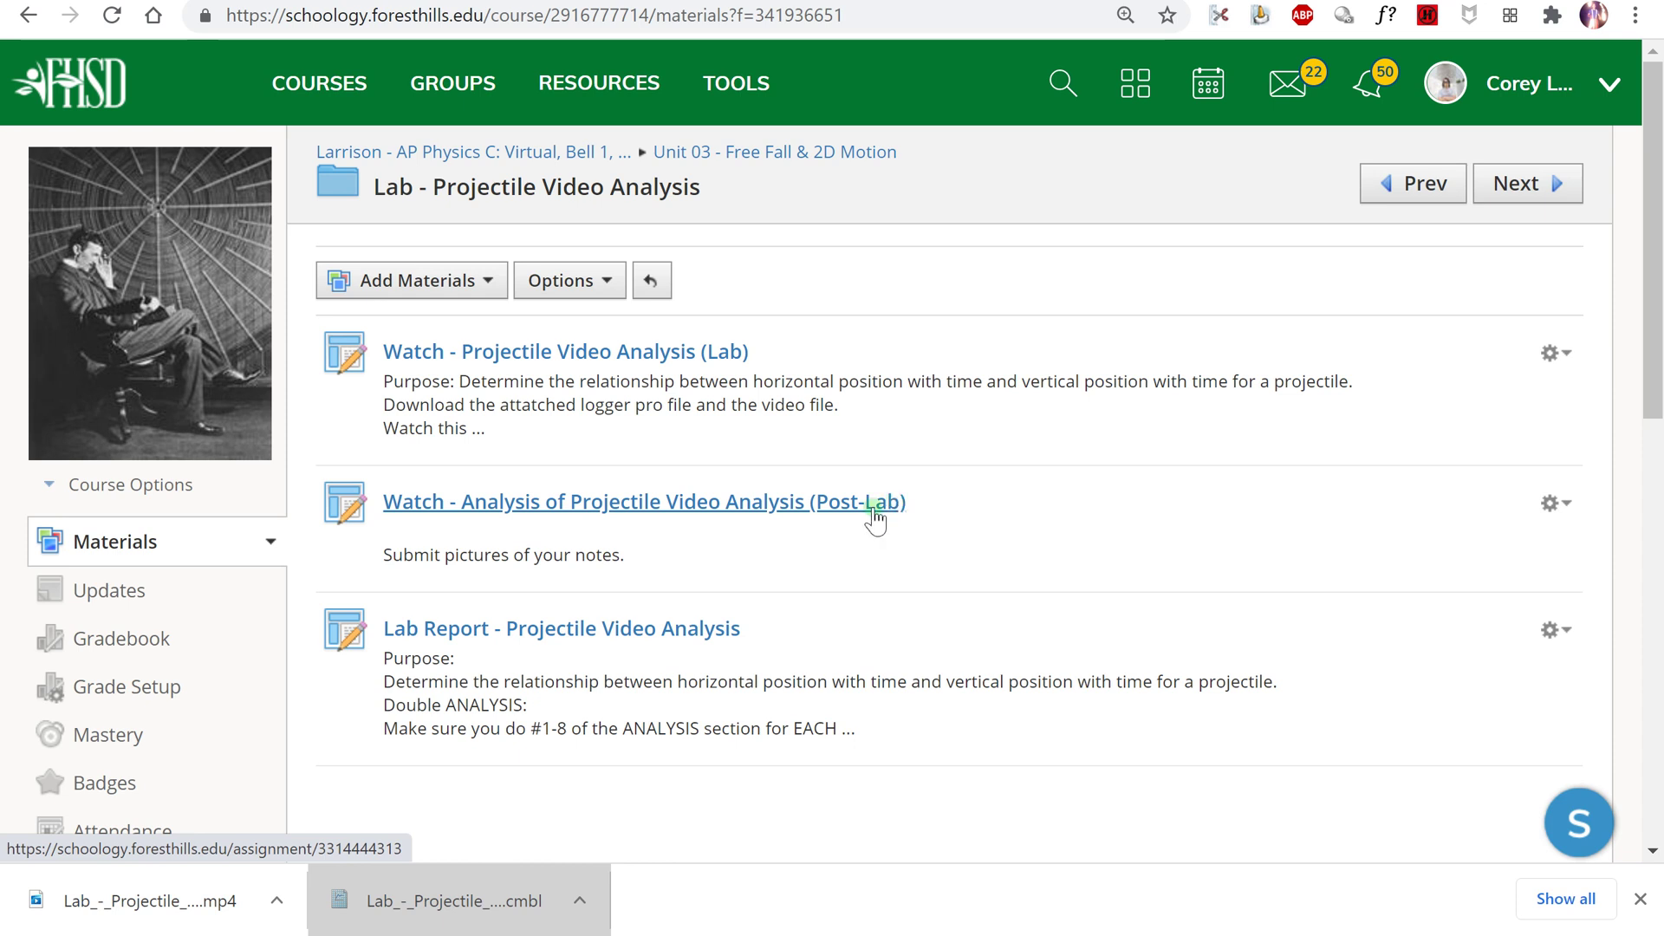
mouse_move(1047, 771)
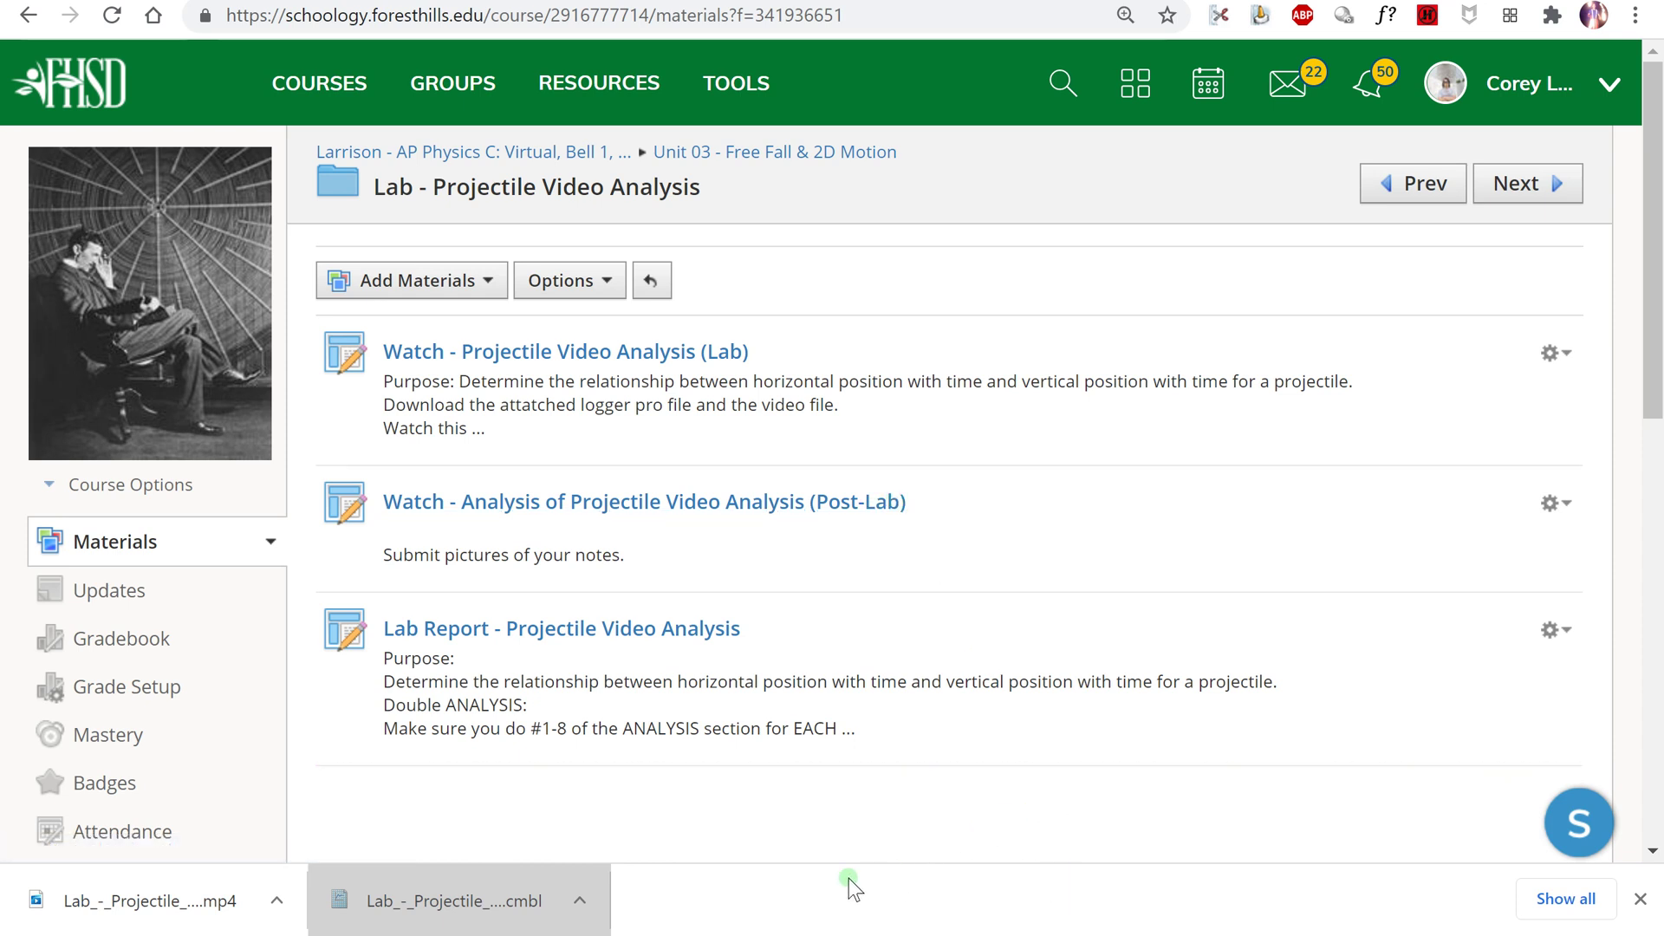